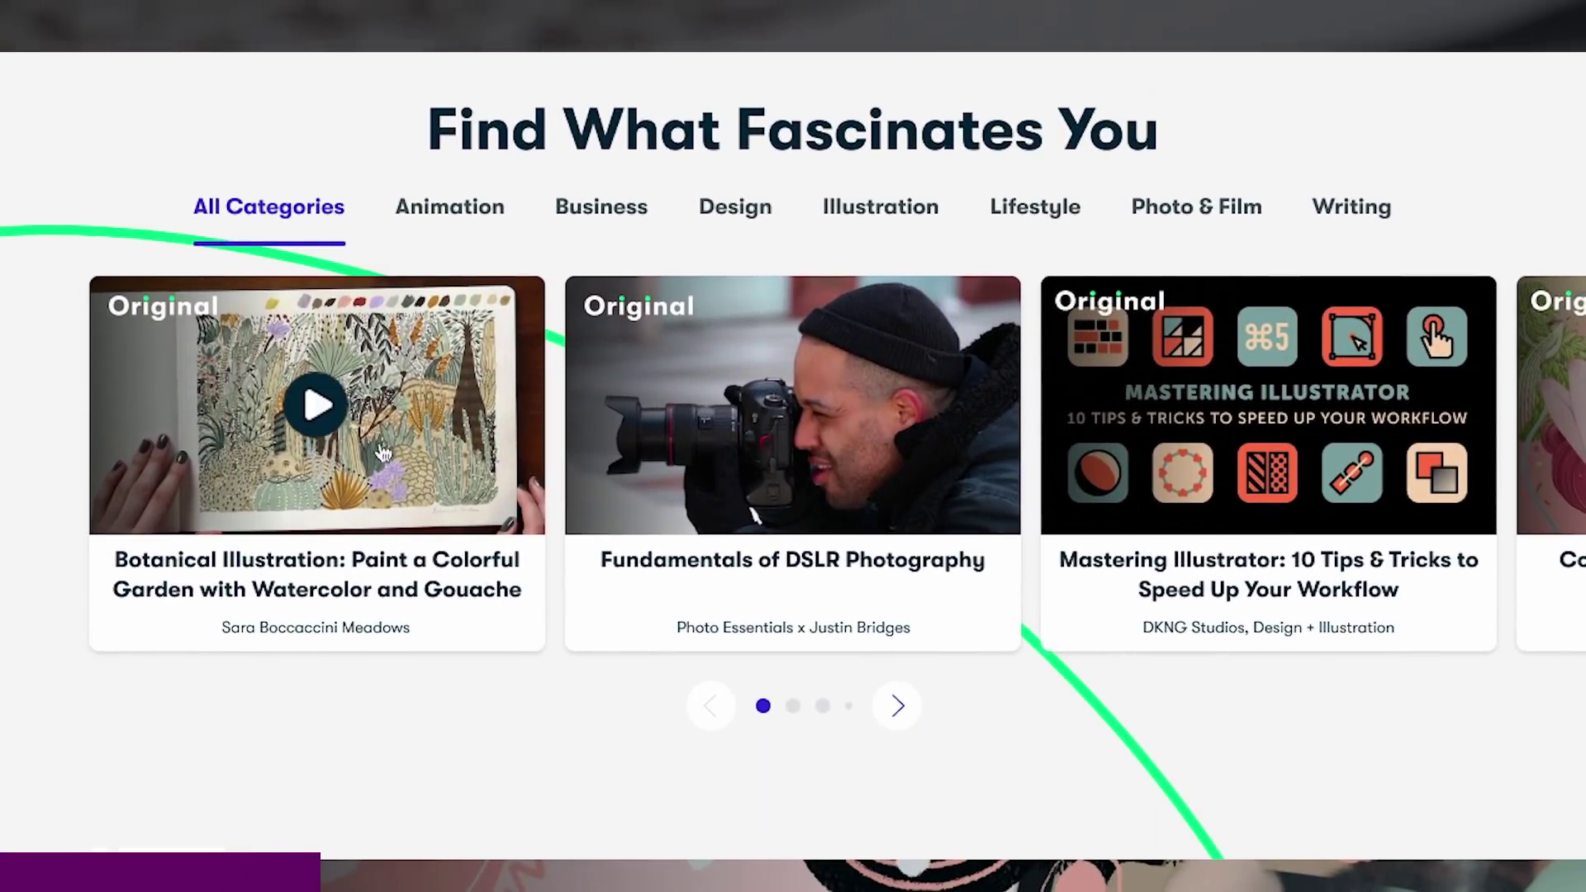
# - Start the Botanical Illustration class introduction and scroll down toward the Linux classes
pyautogui.click(369, 435)
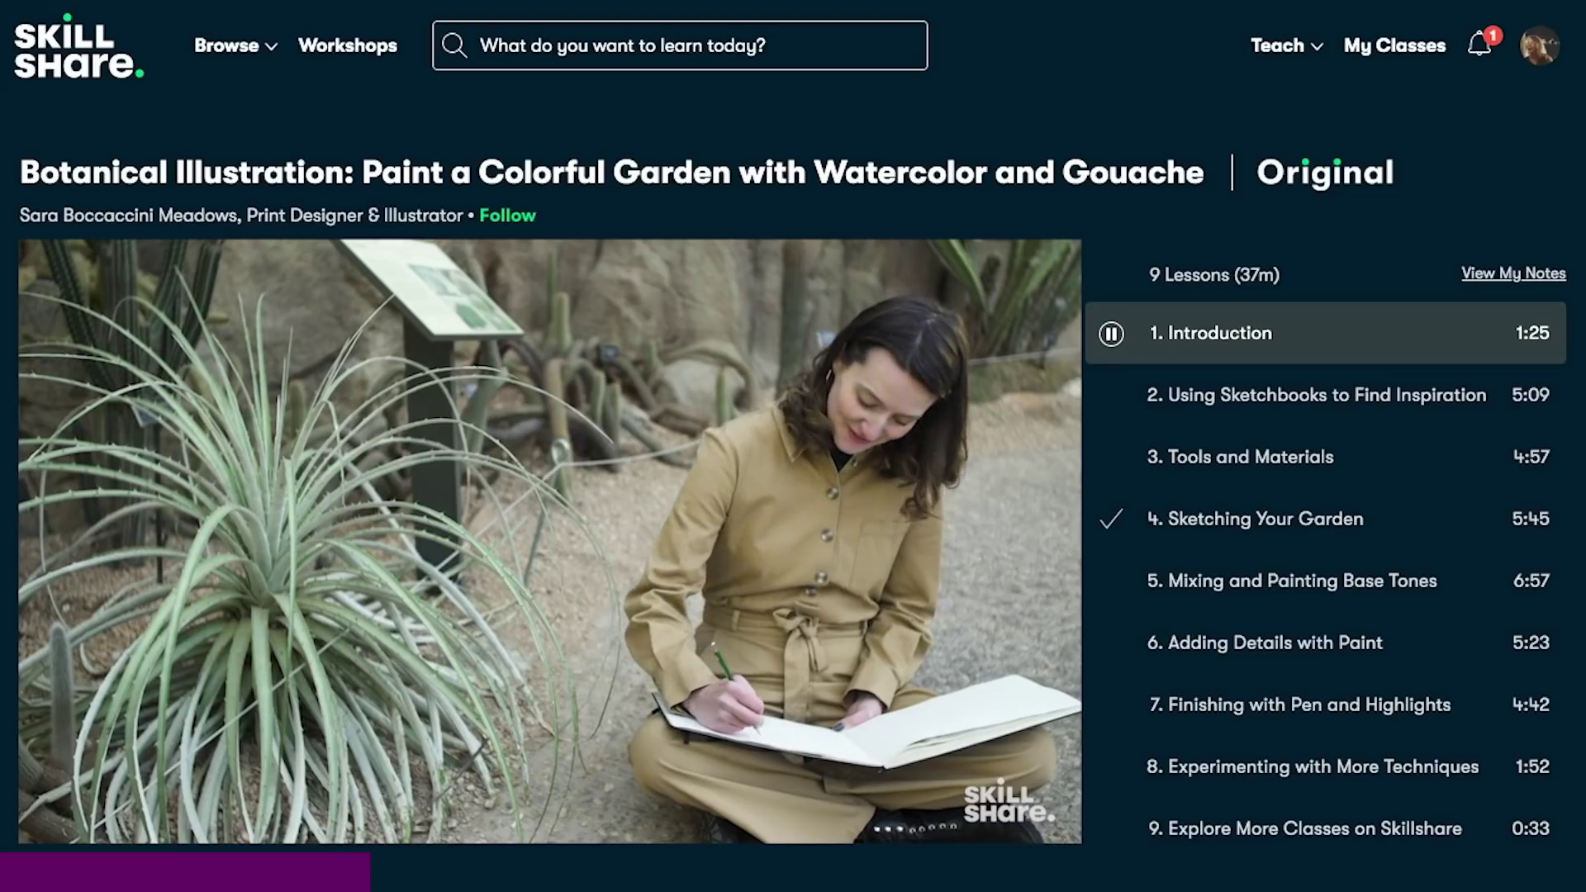
pyautogui.scroll(-4, 793, 446)
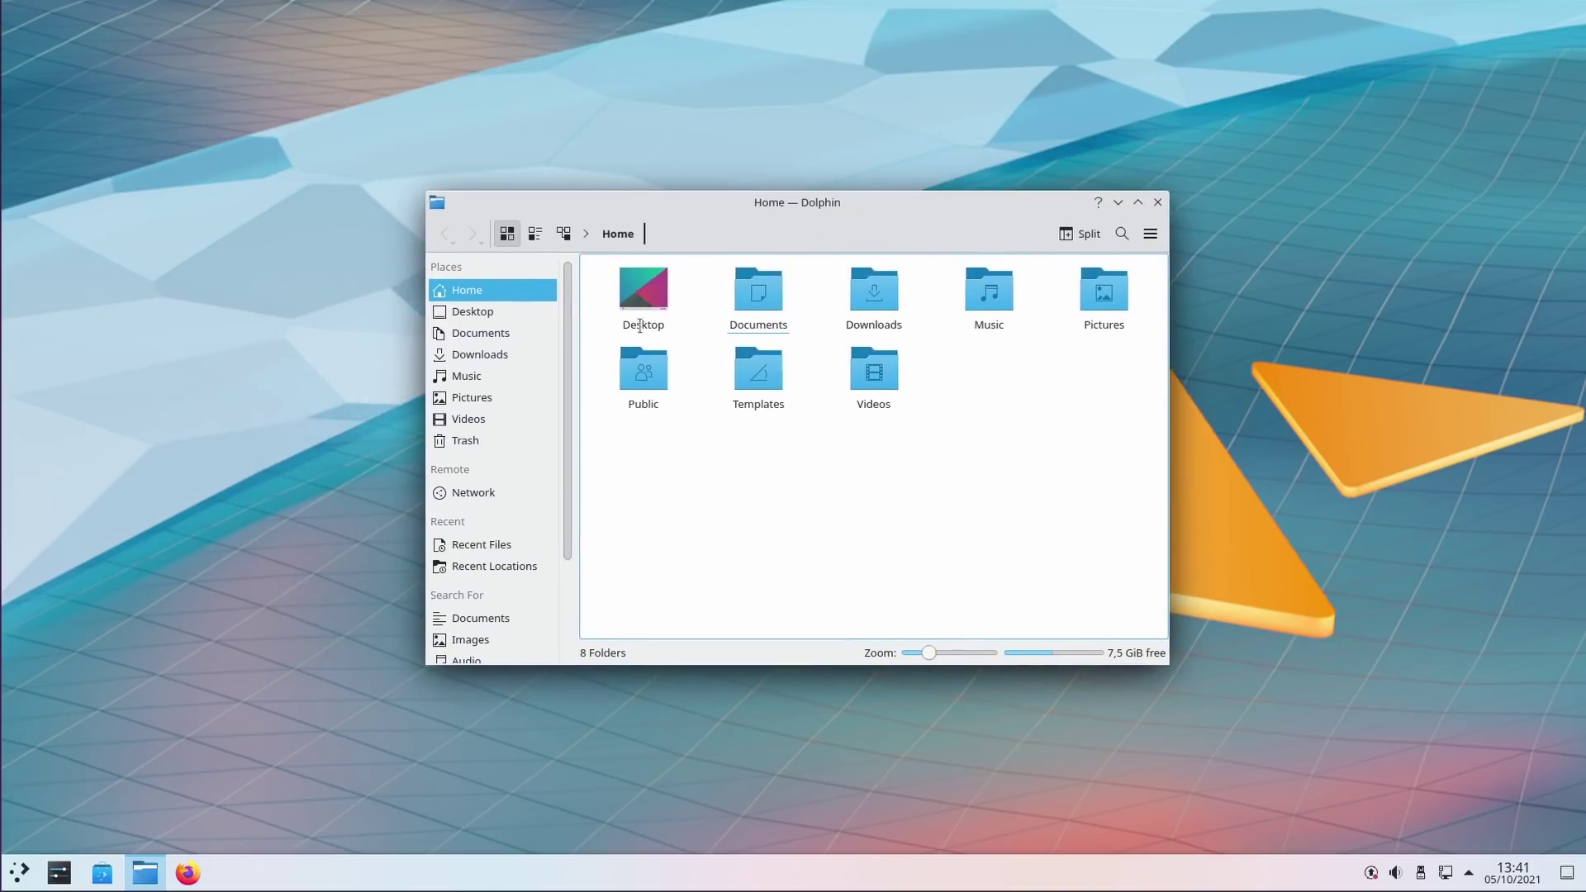
pyautogui.scroll(-2, 570, 291)
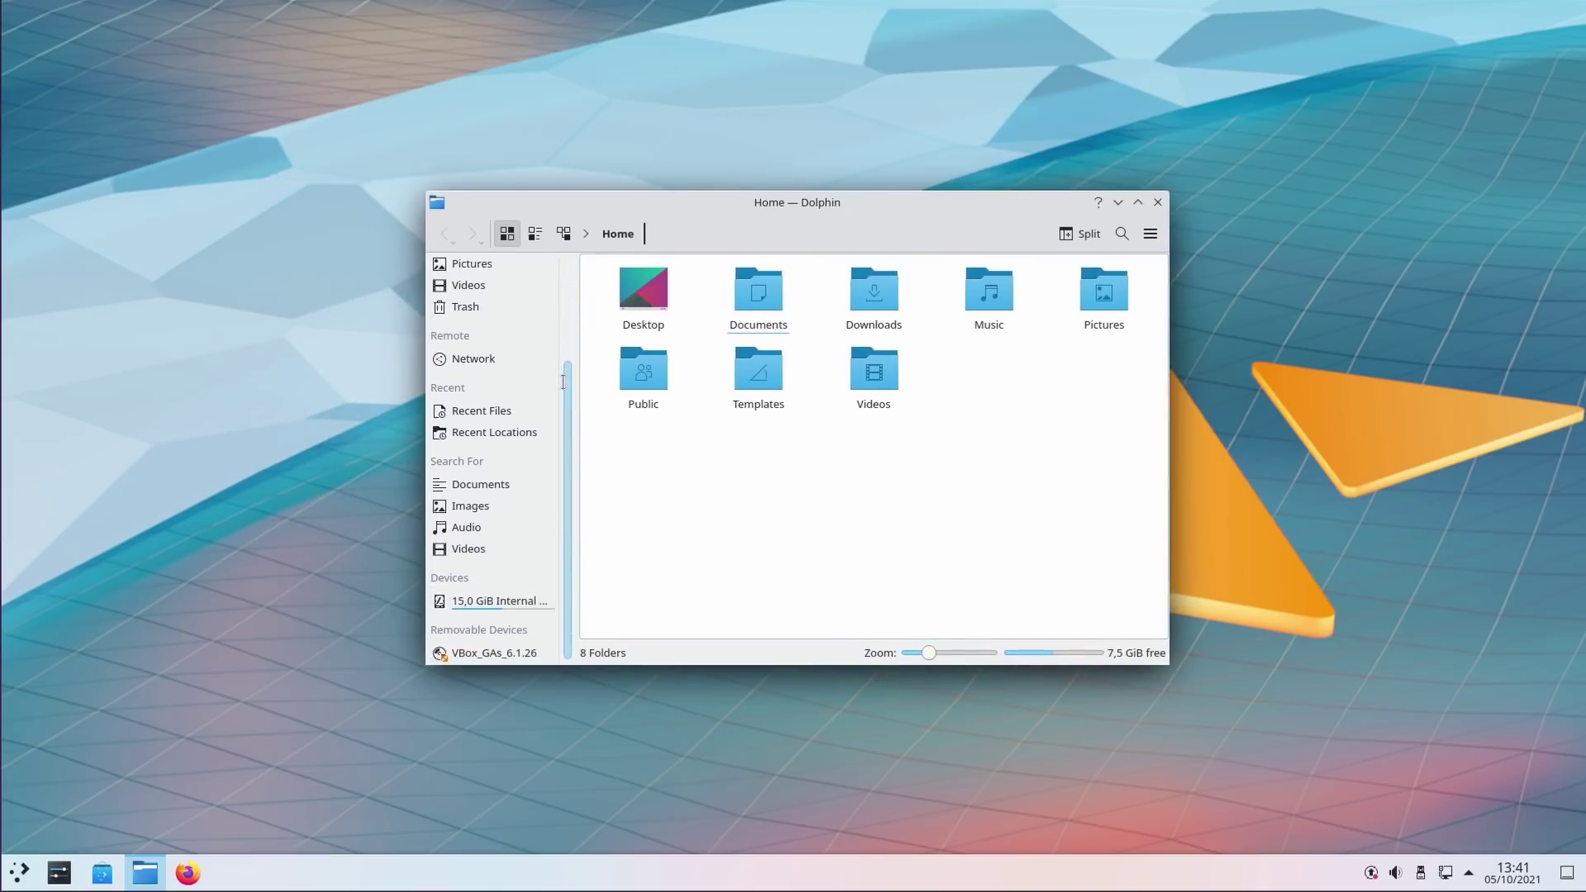
pyautogui.moveTo(566, 328); pyautogui.dragTo(569, 254)
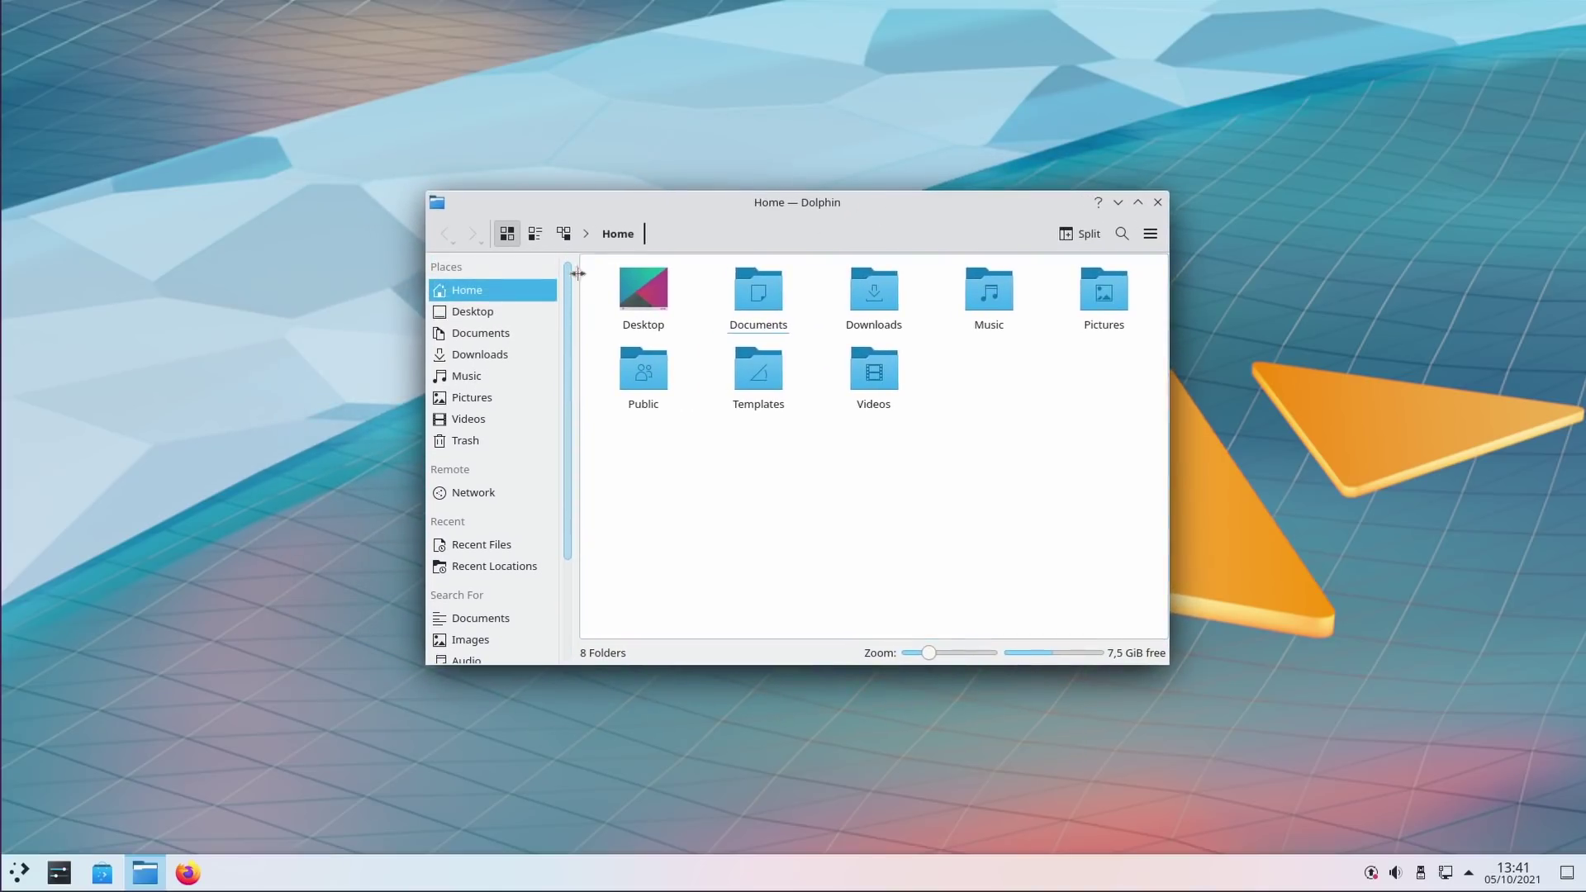
pyautogui.rightClick(764, 298)
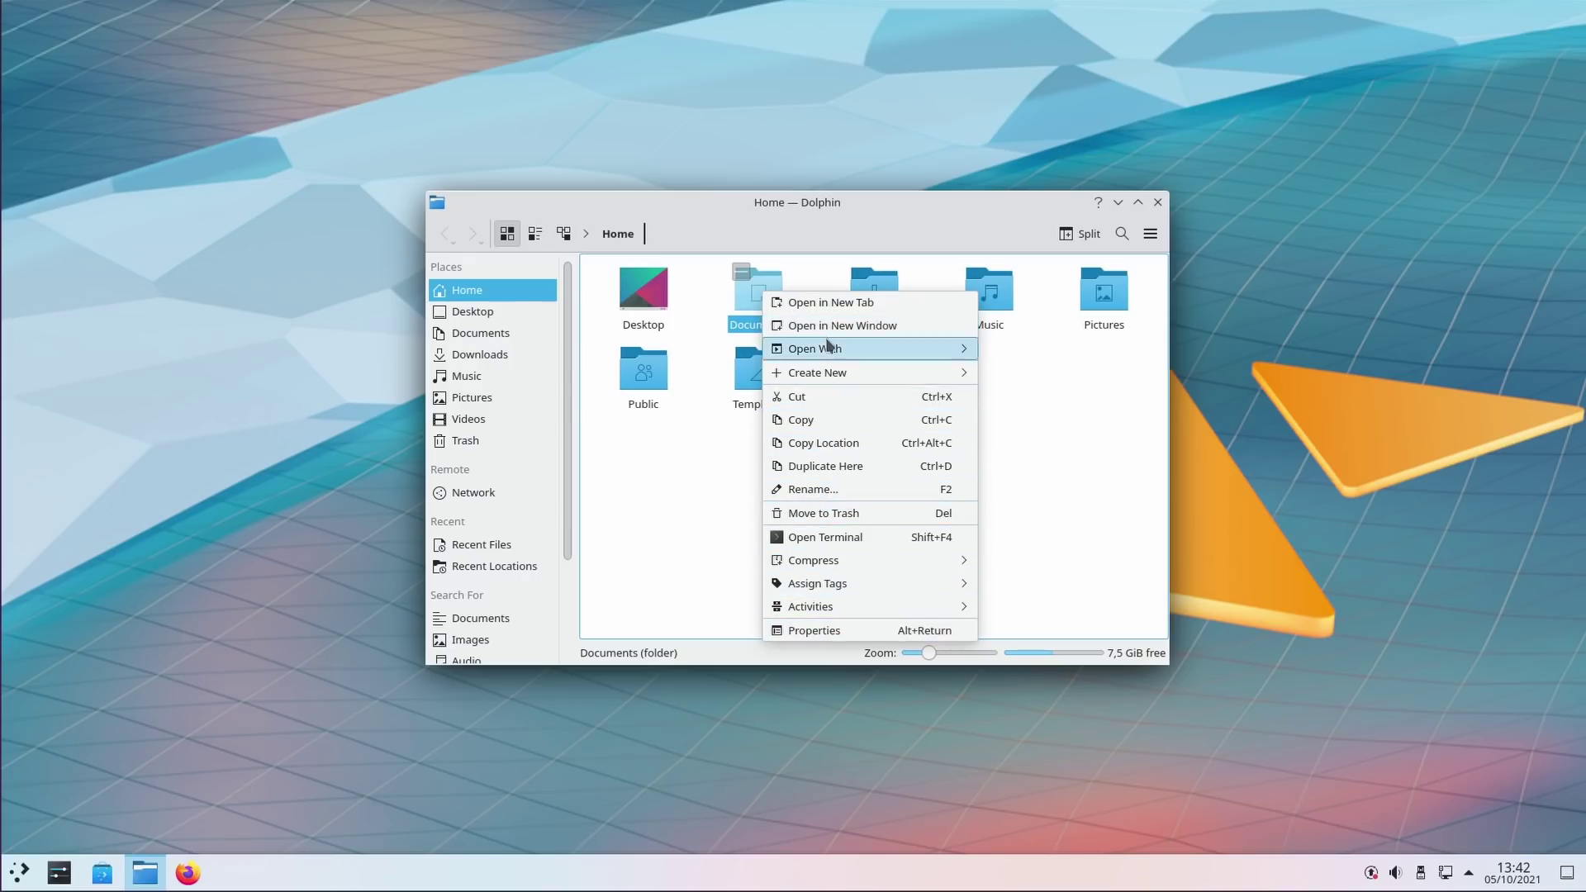
pyautogui.press('Escape')
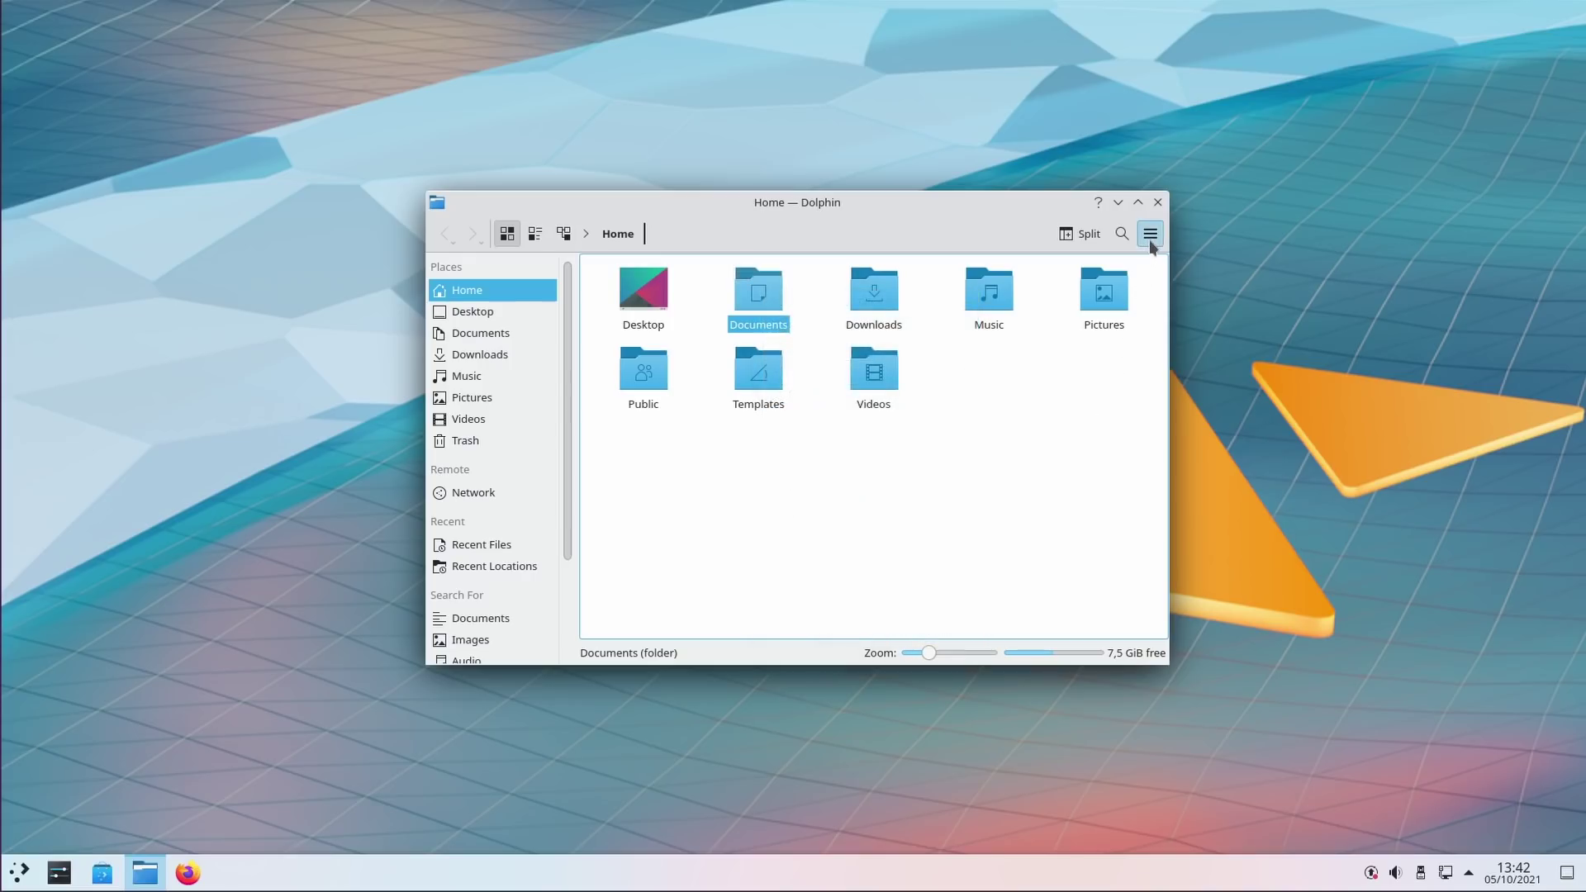
pyautogui.click(1150, 240)
pyautogui.moveTo(1172, 538)
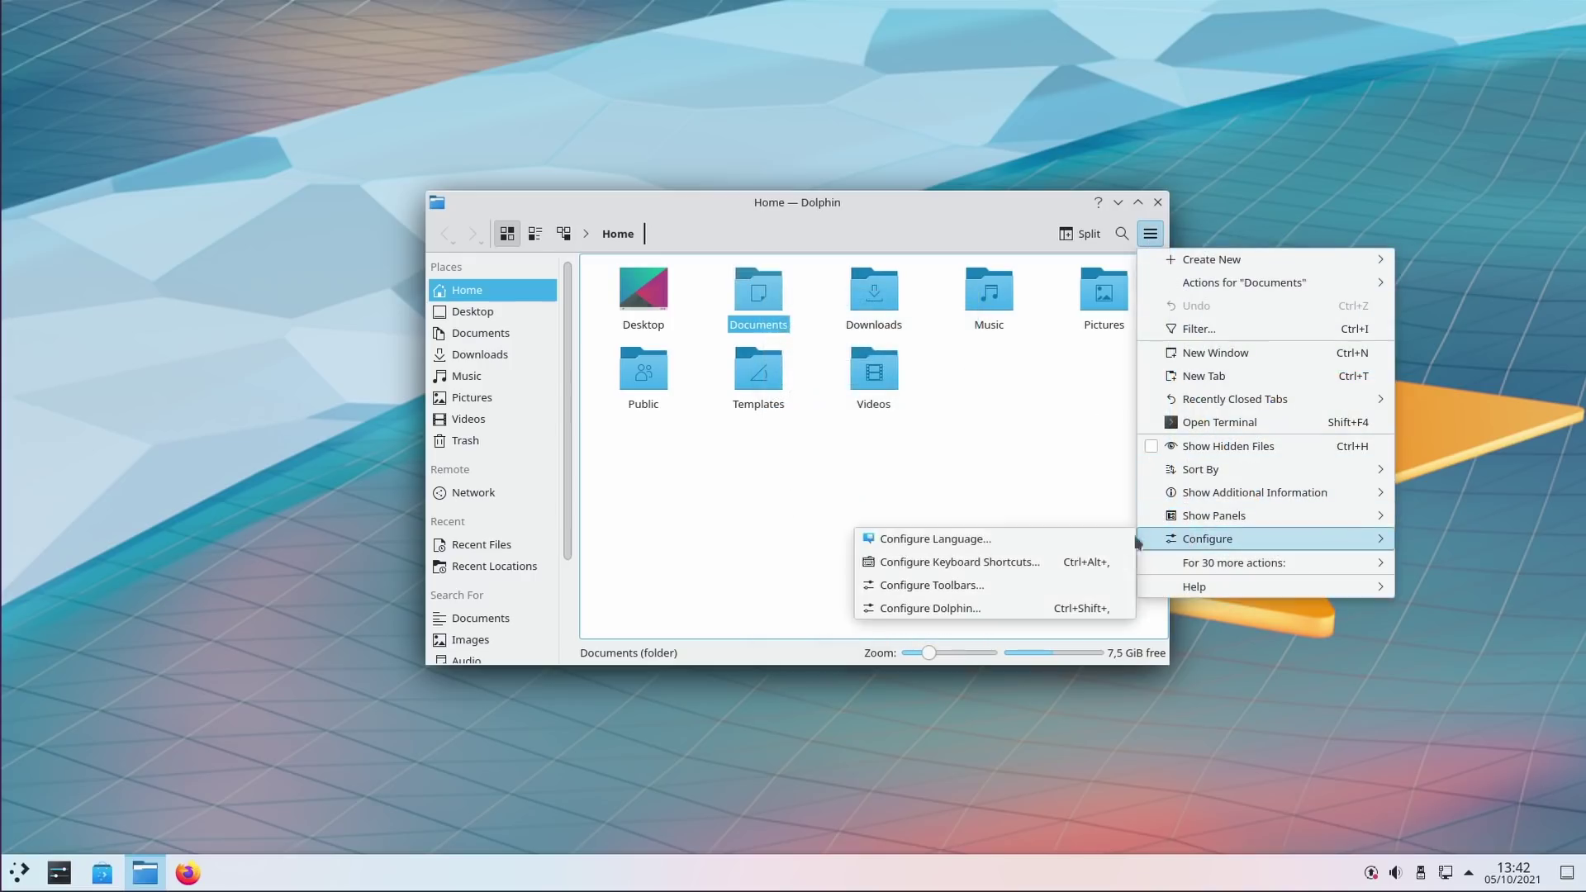
pyautogui.click(1000, 608)
pyautogui.moveTo(855, 221); pyautogui.dragTo(866, 226)
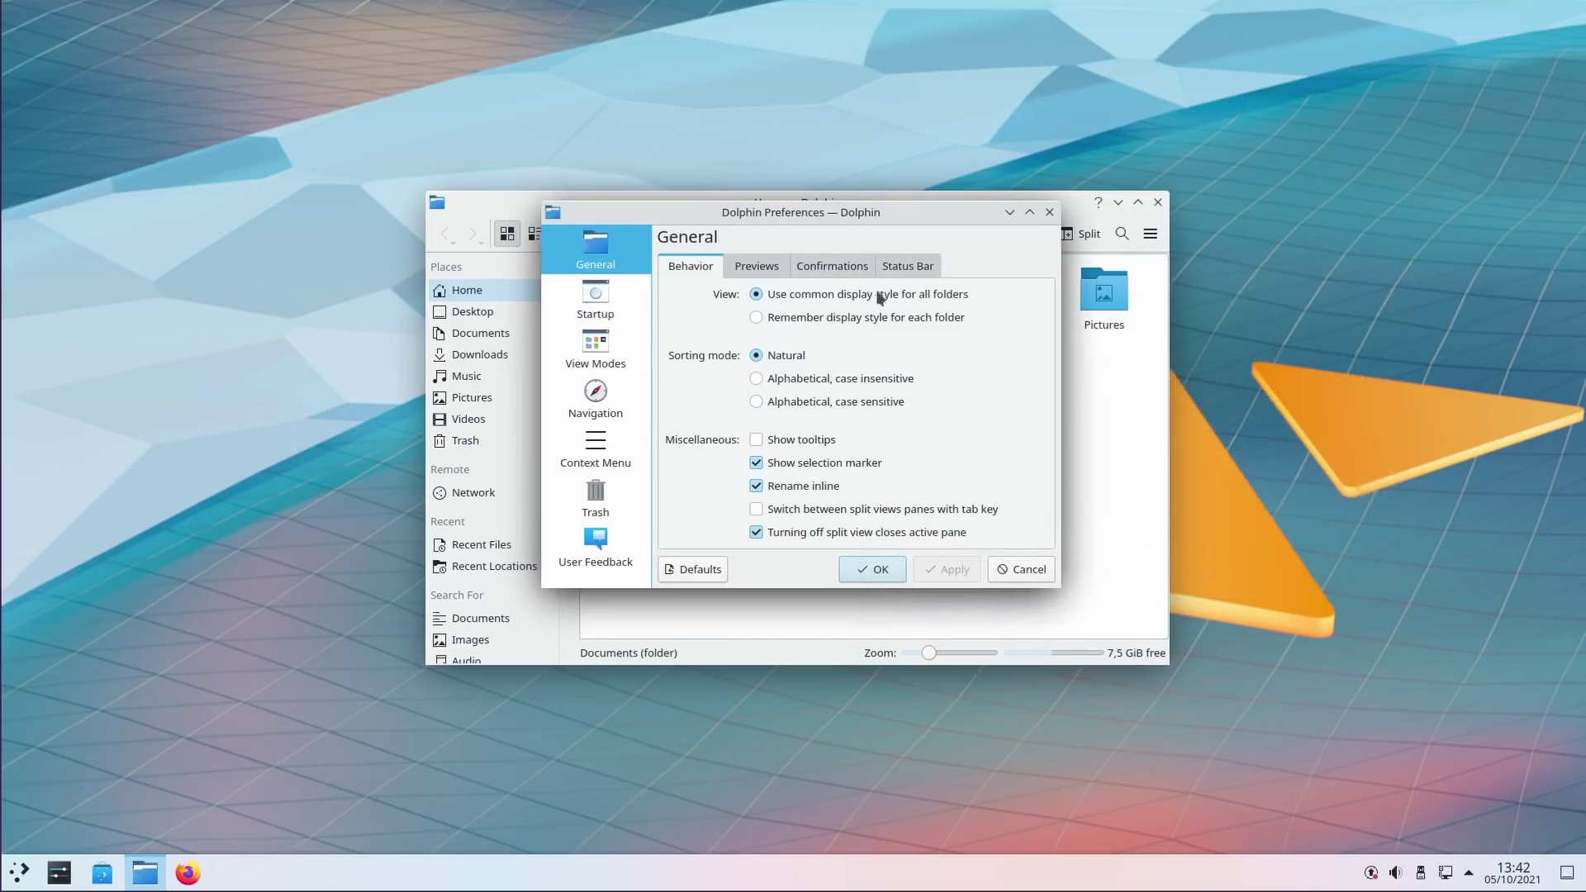
pyautogui.click(1017, 569)
pyautogui.moveTo(881, 215); pyautogui.dragTo(867, 229)
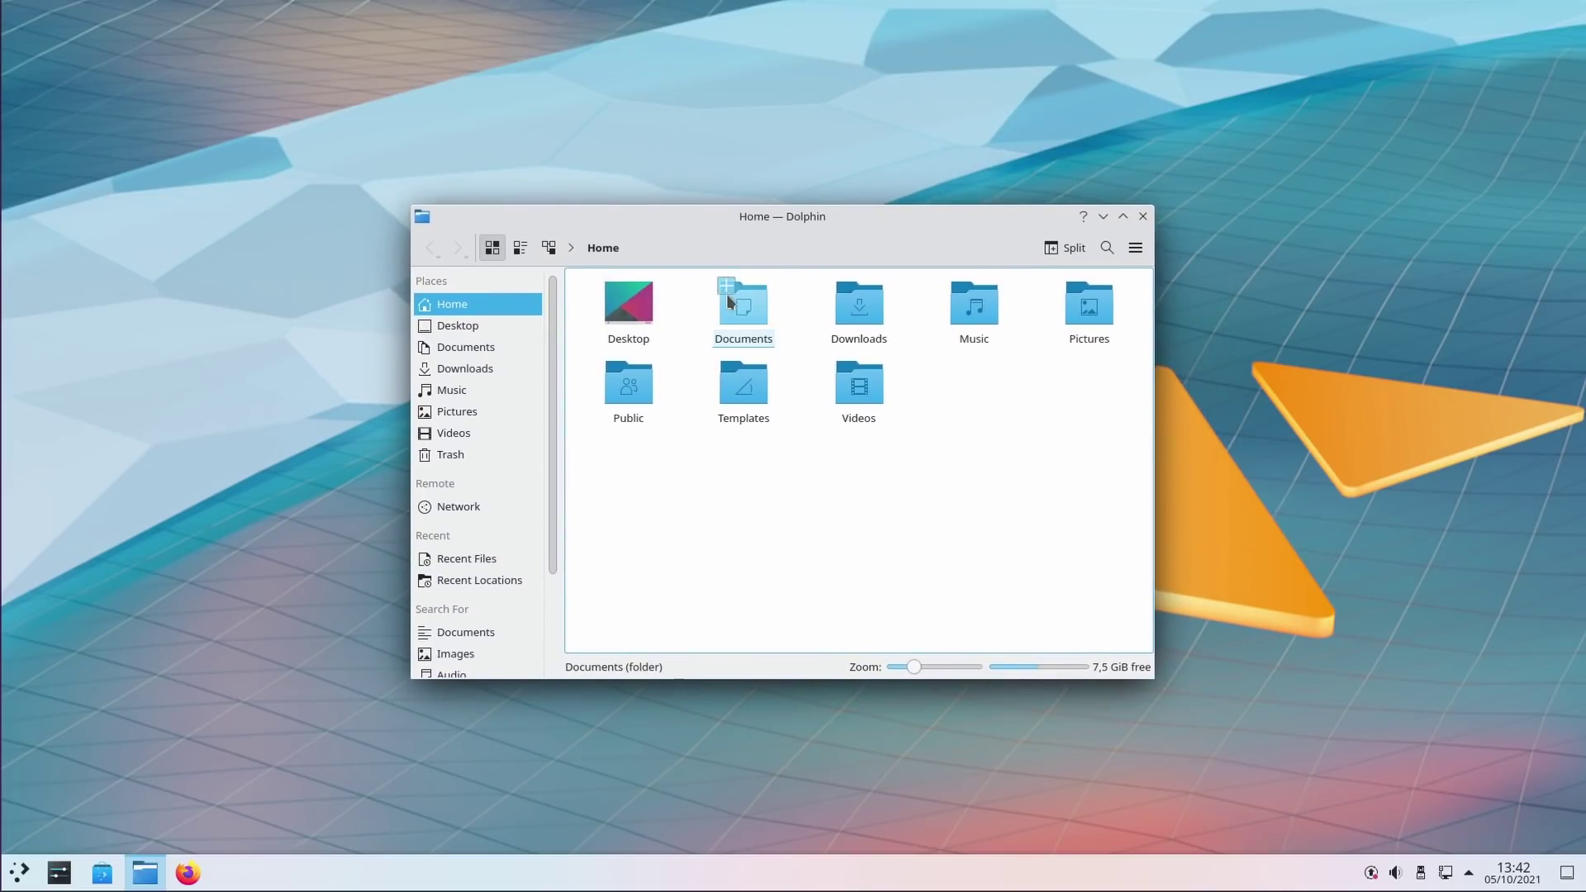
# - In Dolphin's confirmation preferences, keep opening executable files set to Always ask
pyautogui.rightClick(743, 314)
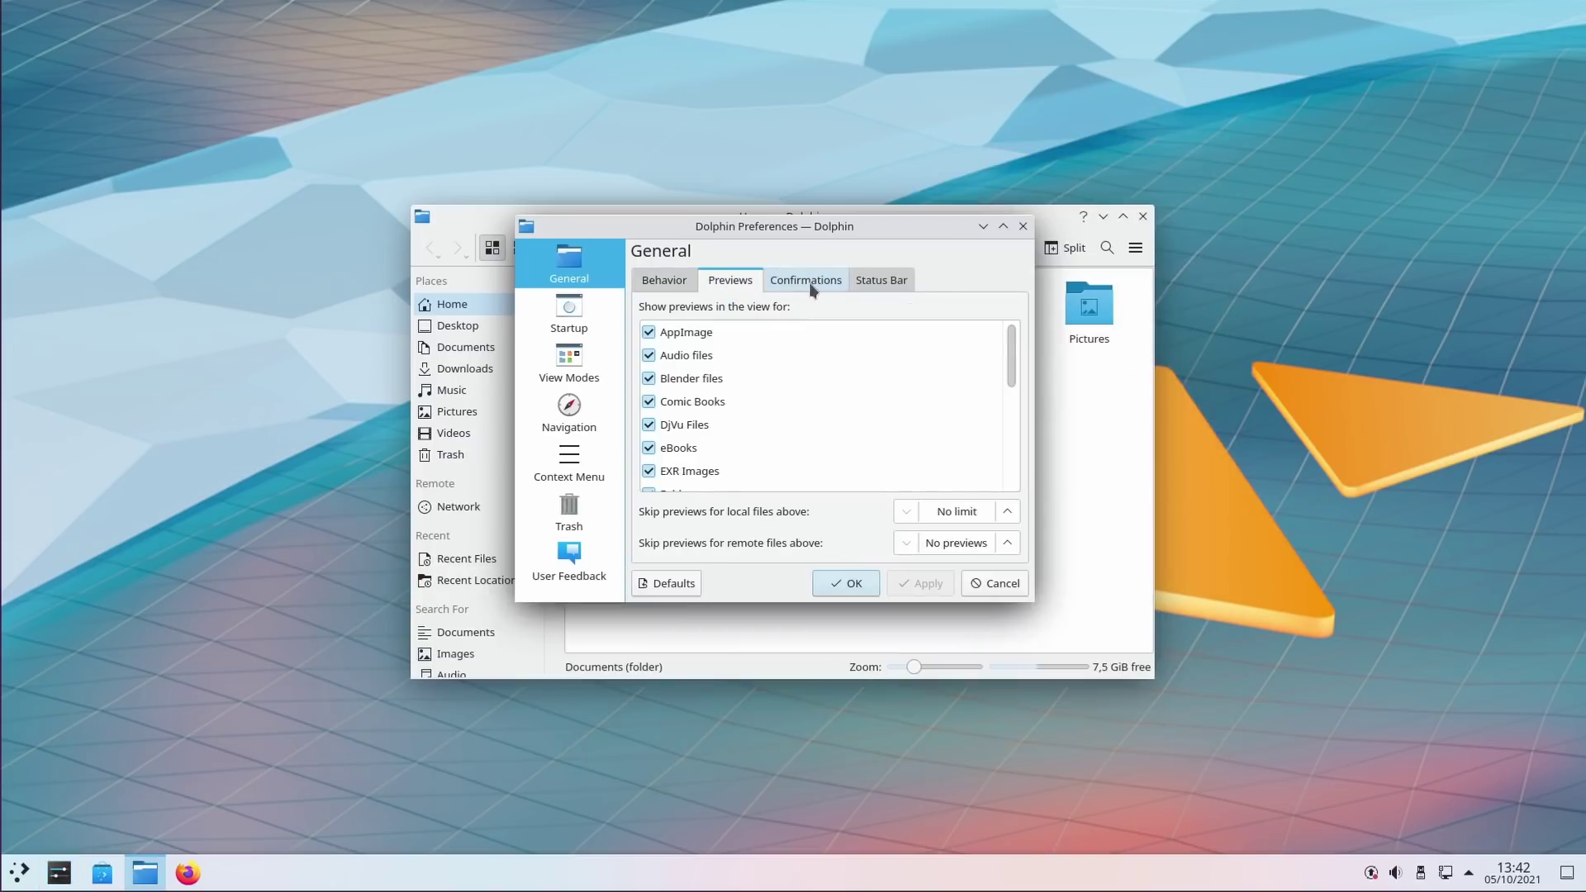
pyautogui.click(809, 283)
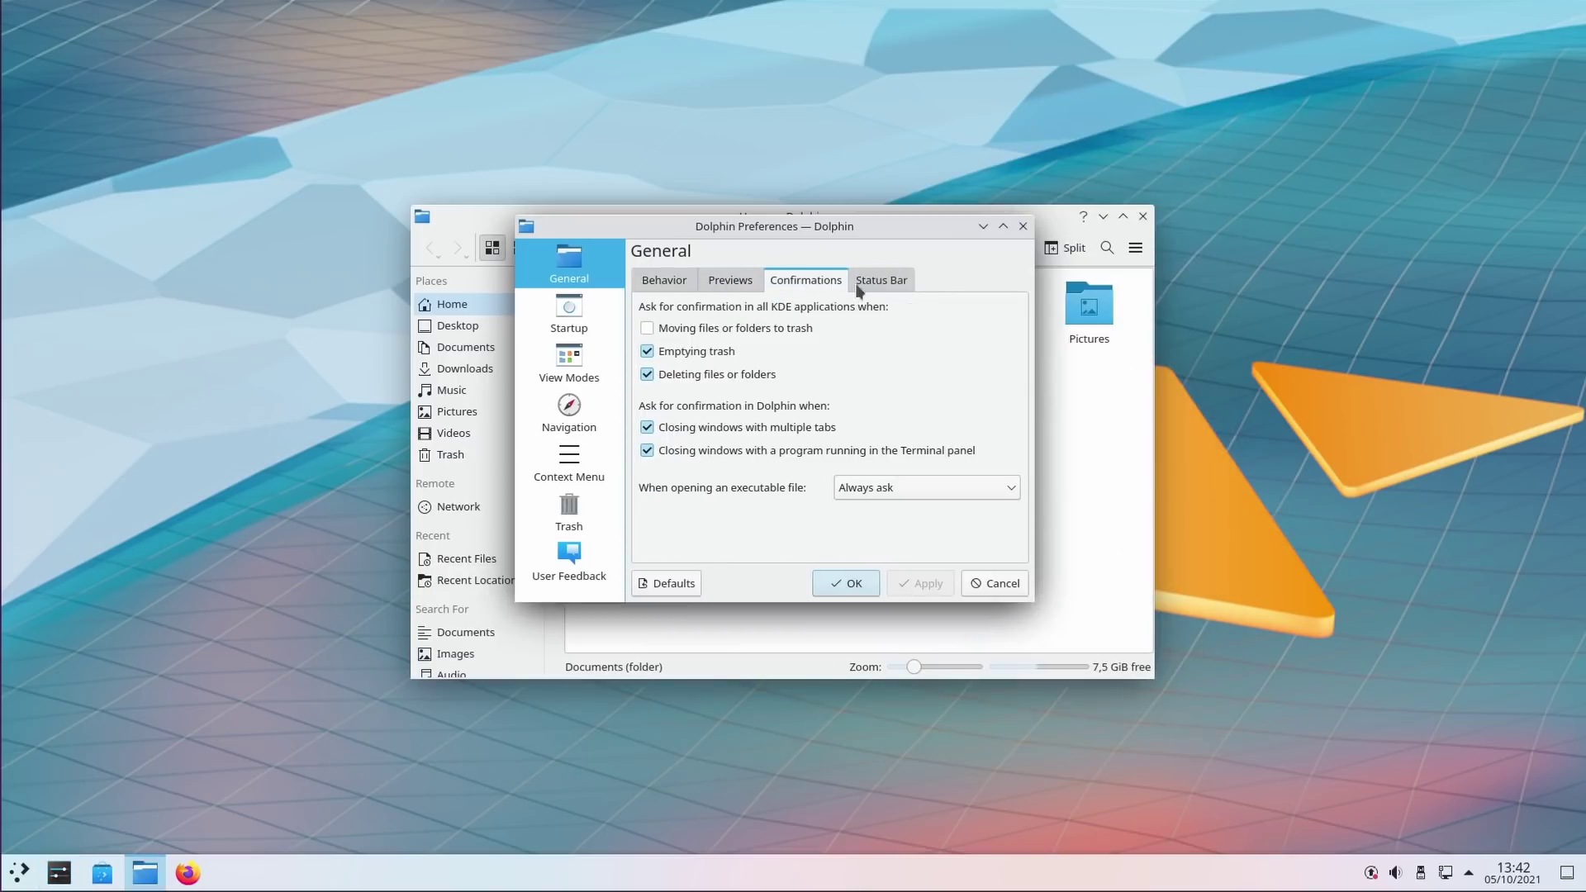
pyautogui.click(894, 487)
pyautogui.click(898, 513)
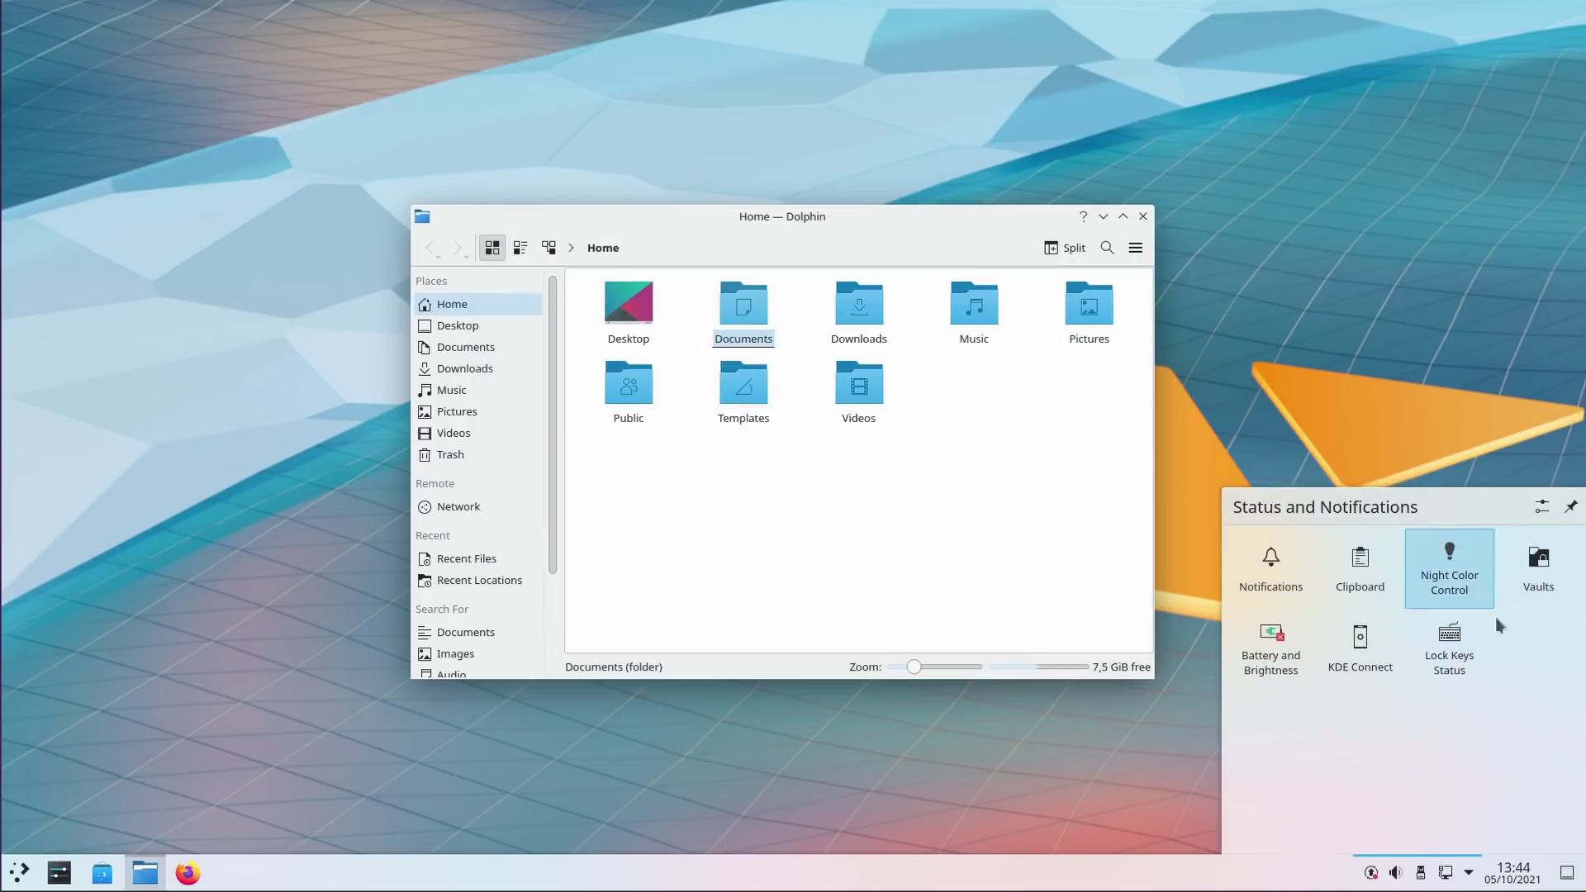
# - Close the notifications overview and open the Desktop folder from the application launcher
pyautogui.click(1469, 873)
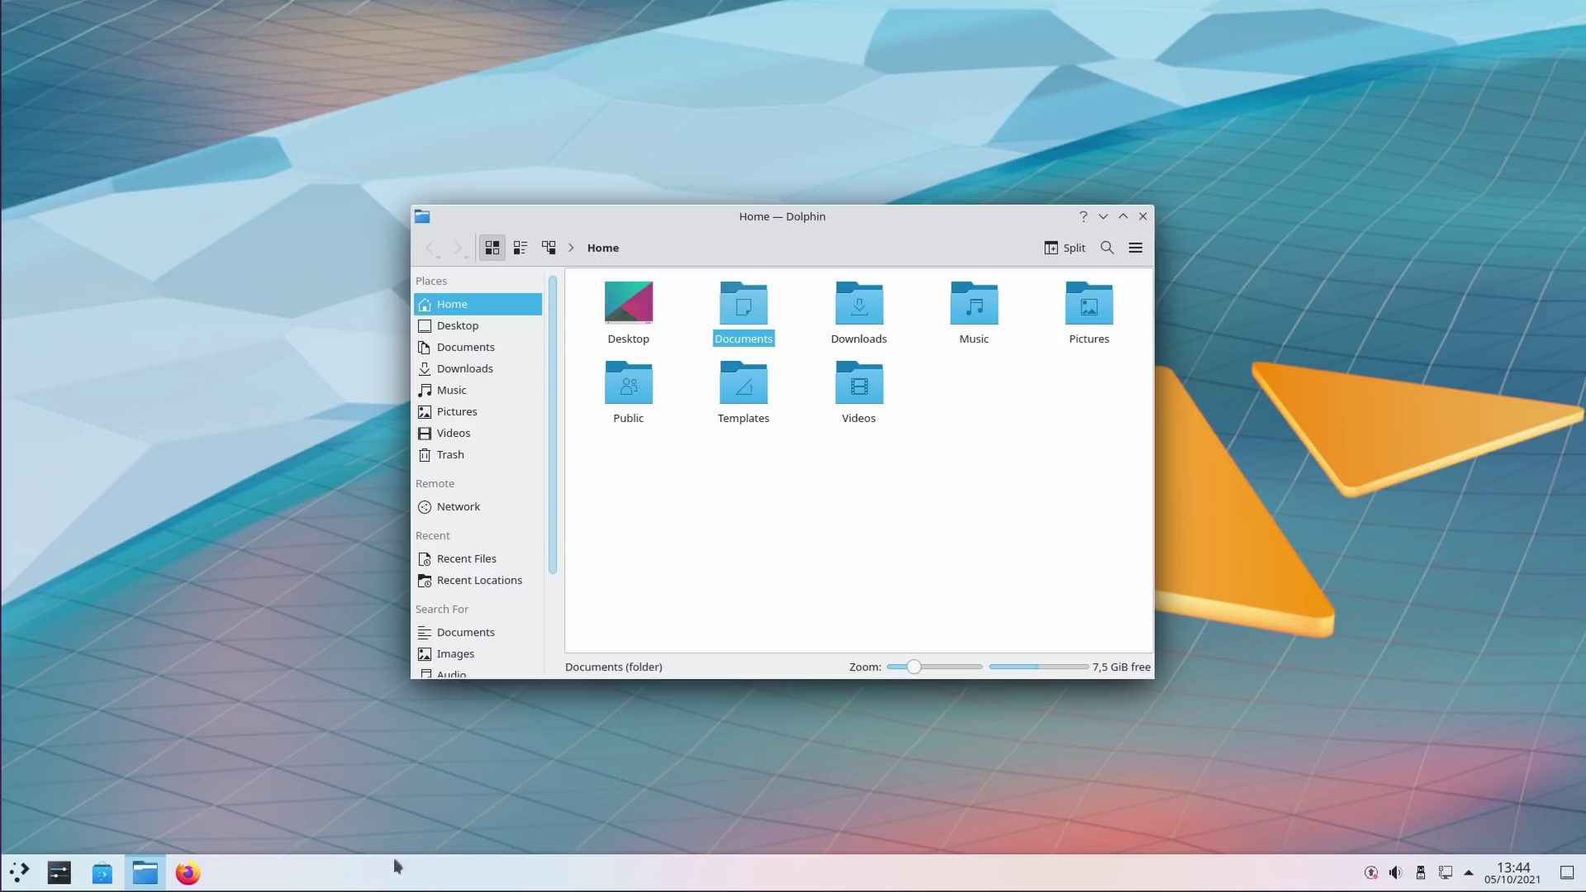
pyautogui.click(18, 871)
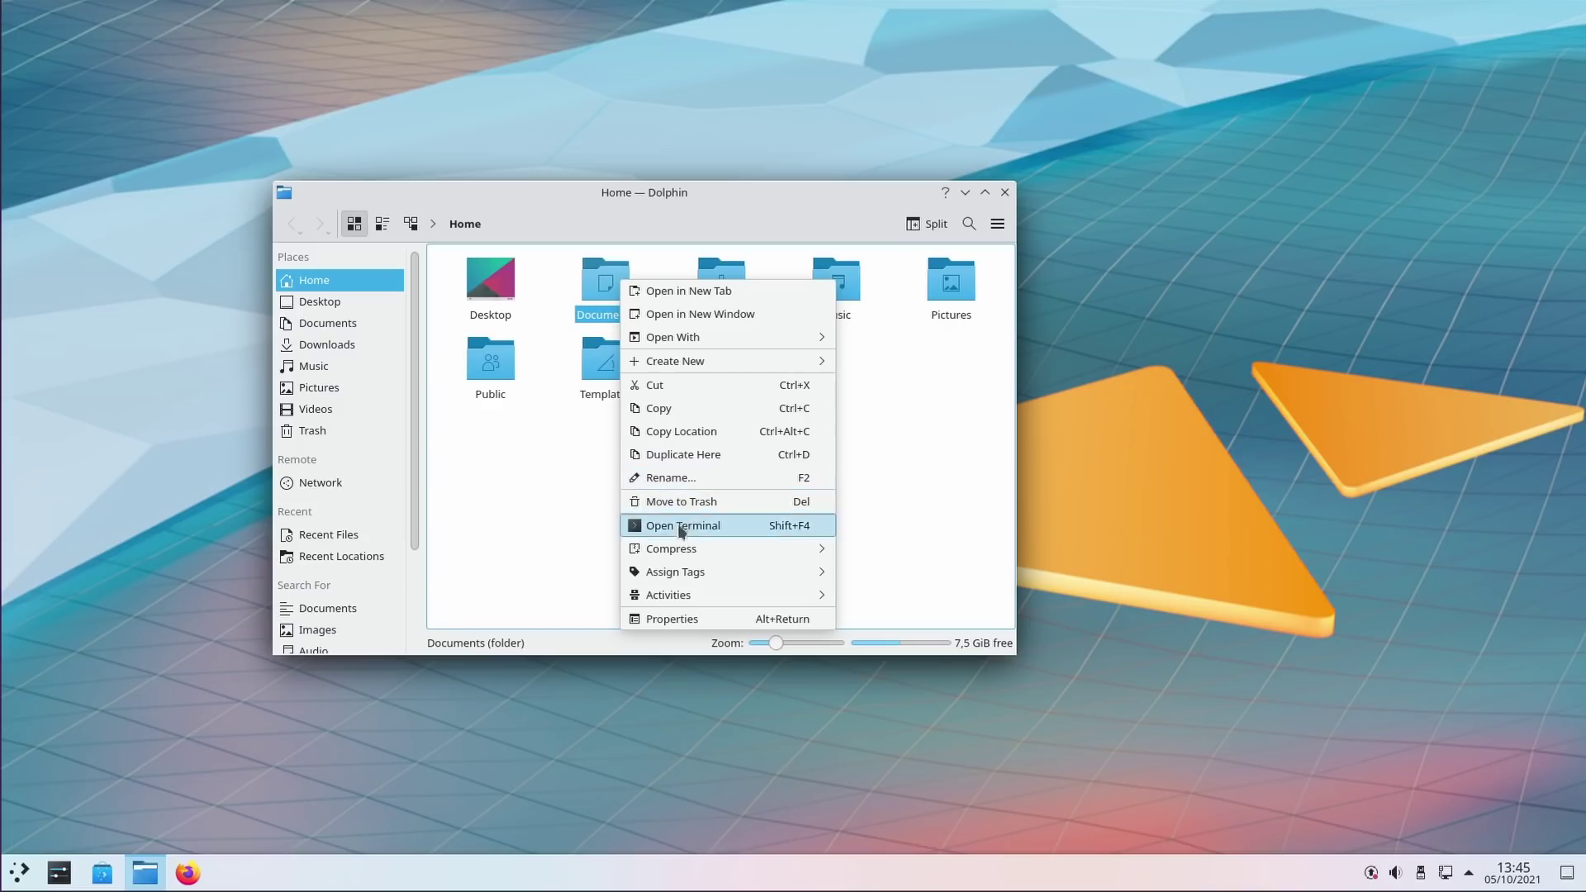
pyautogui.moveTo(751, 560)
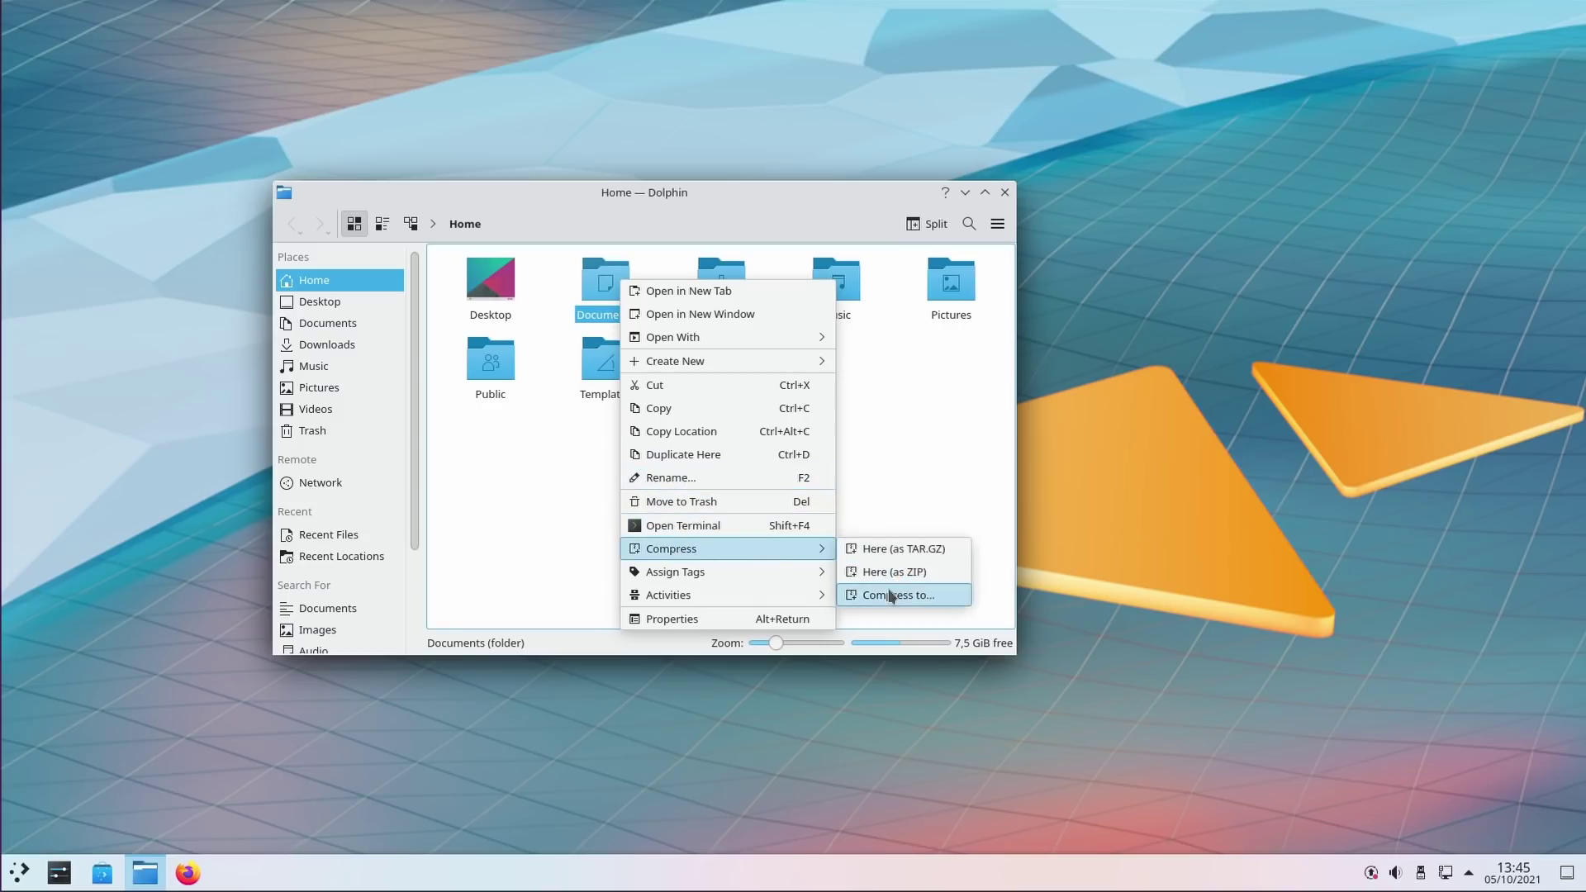
pyautogui.click(859, 550)
# - Browse Documents and Downloads, return to Home, then go to Appearance's Global Theme settings
pyautogui.click(338, 303)
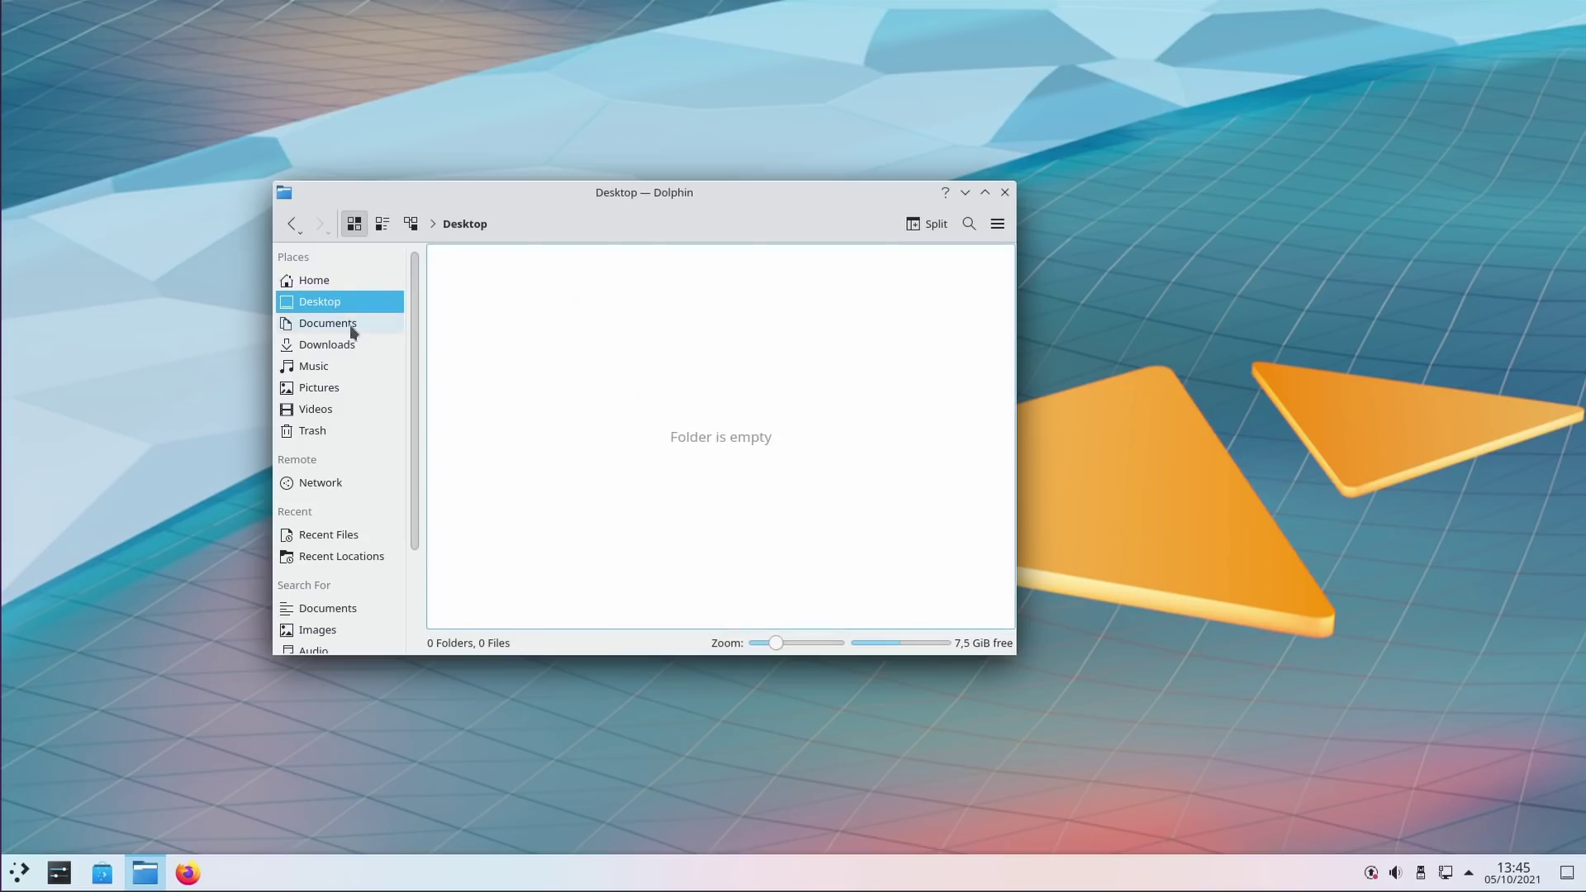
pyautogui.click(349, 325)
pyautogui.click(335, 345)
pyautogui.click(335, 282)
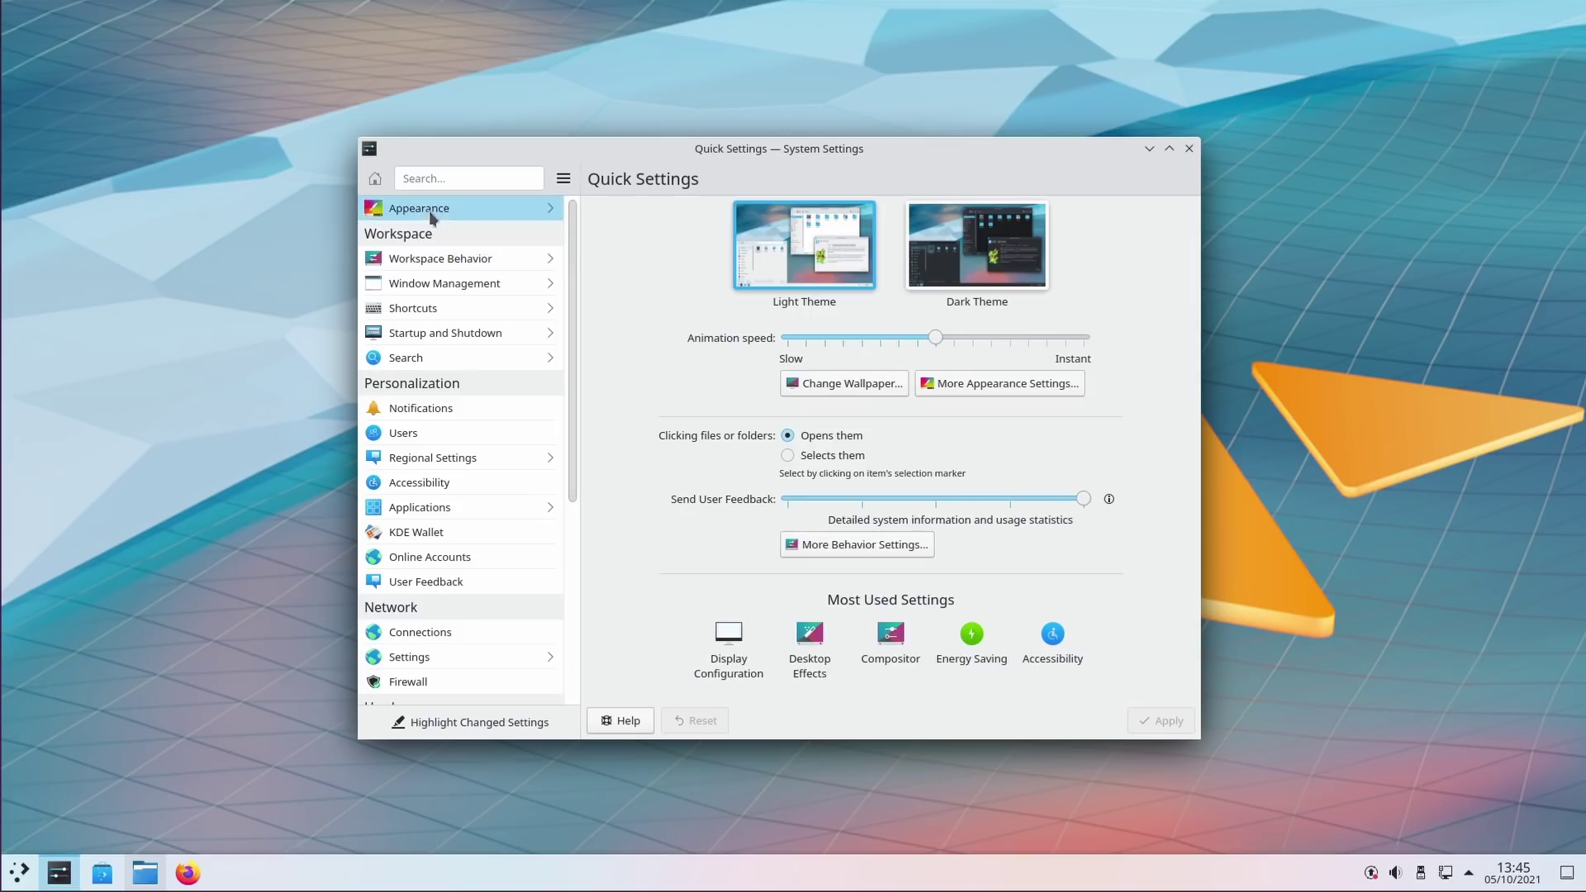
pyautogui.click(429, 211)
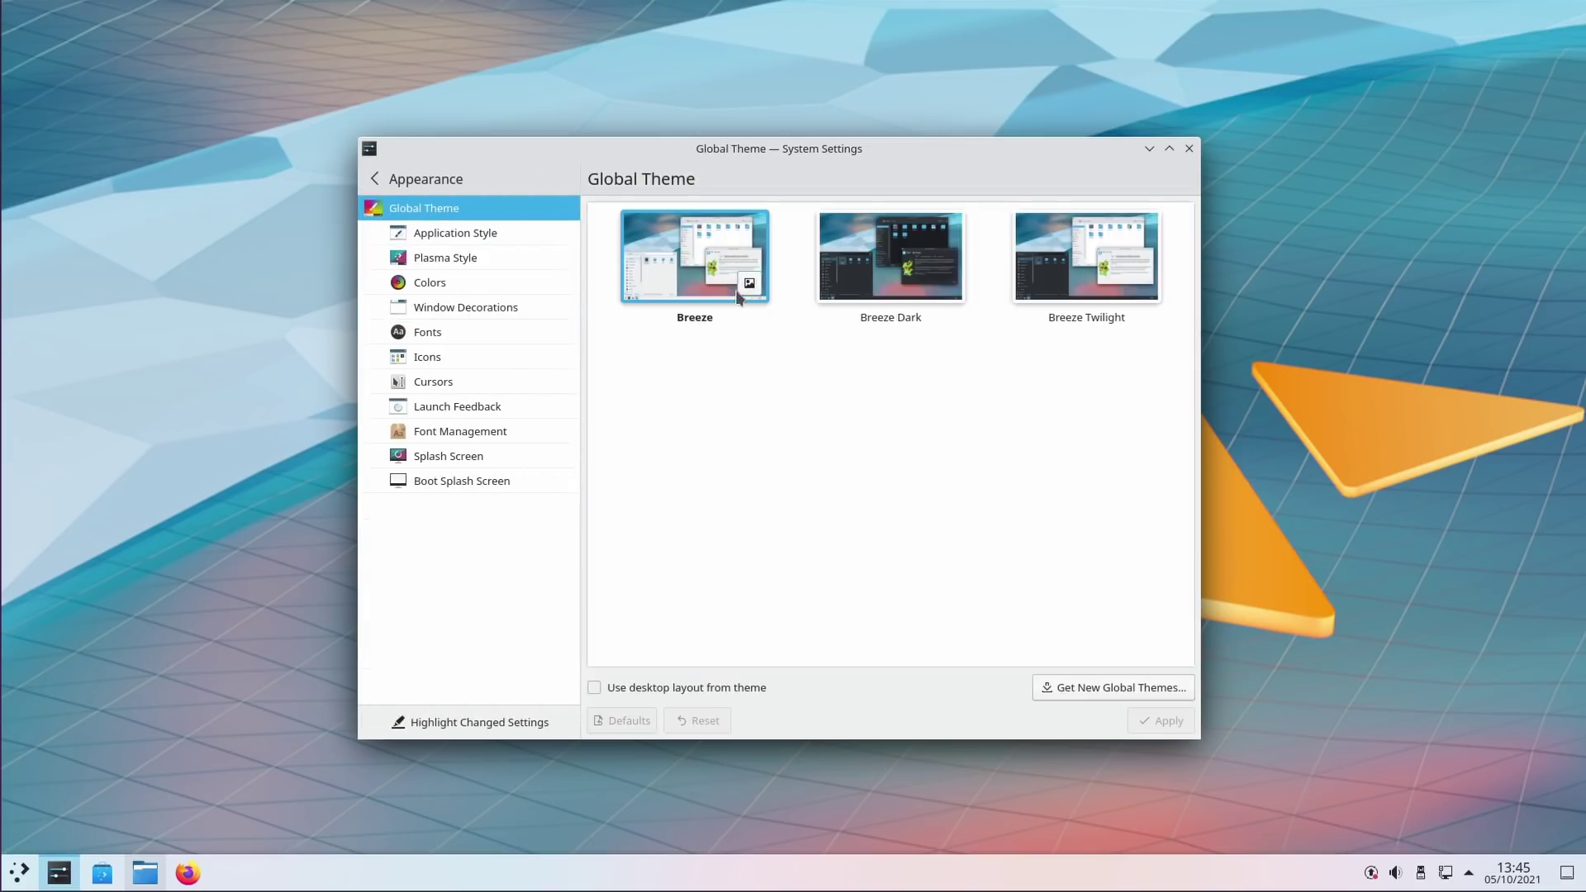
# - Close System Settings and reopen Dolphin, moving its window to the right
pyautogui.click(456, 234)
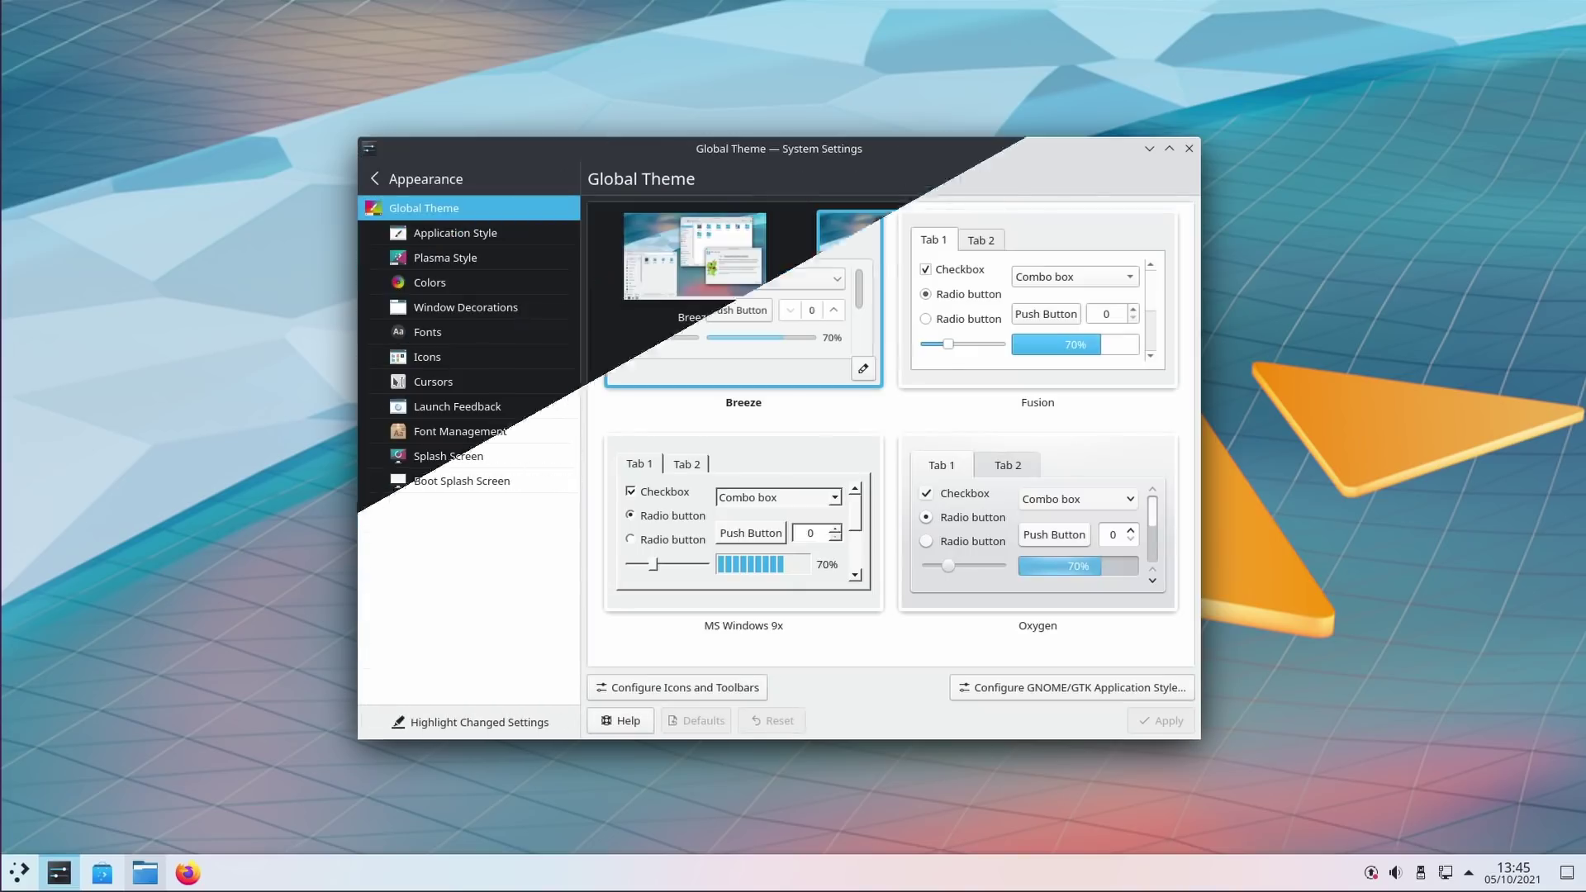
pyautogui.click(1189, 148)
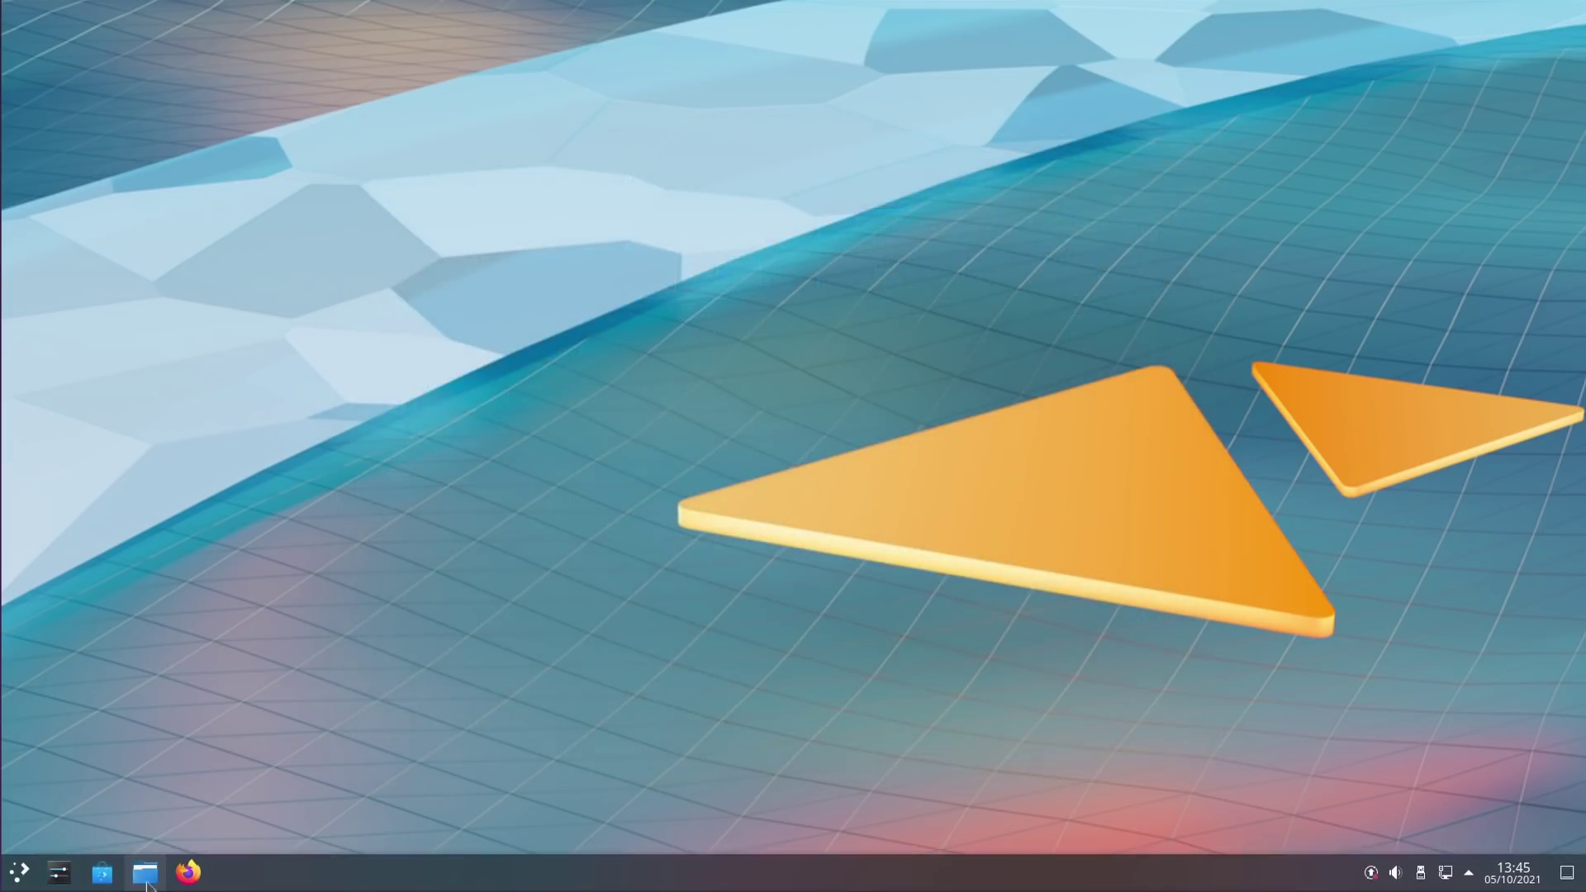
pyautogui.click(144, 871)
pyautogui.moveTo(810, 200); pyautogui.dragTo(915, 212)
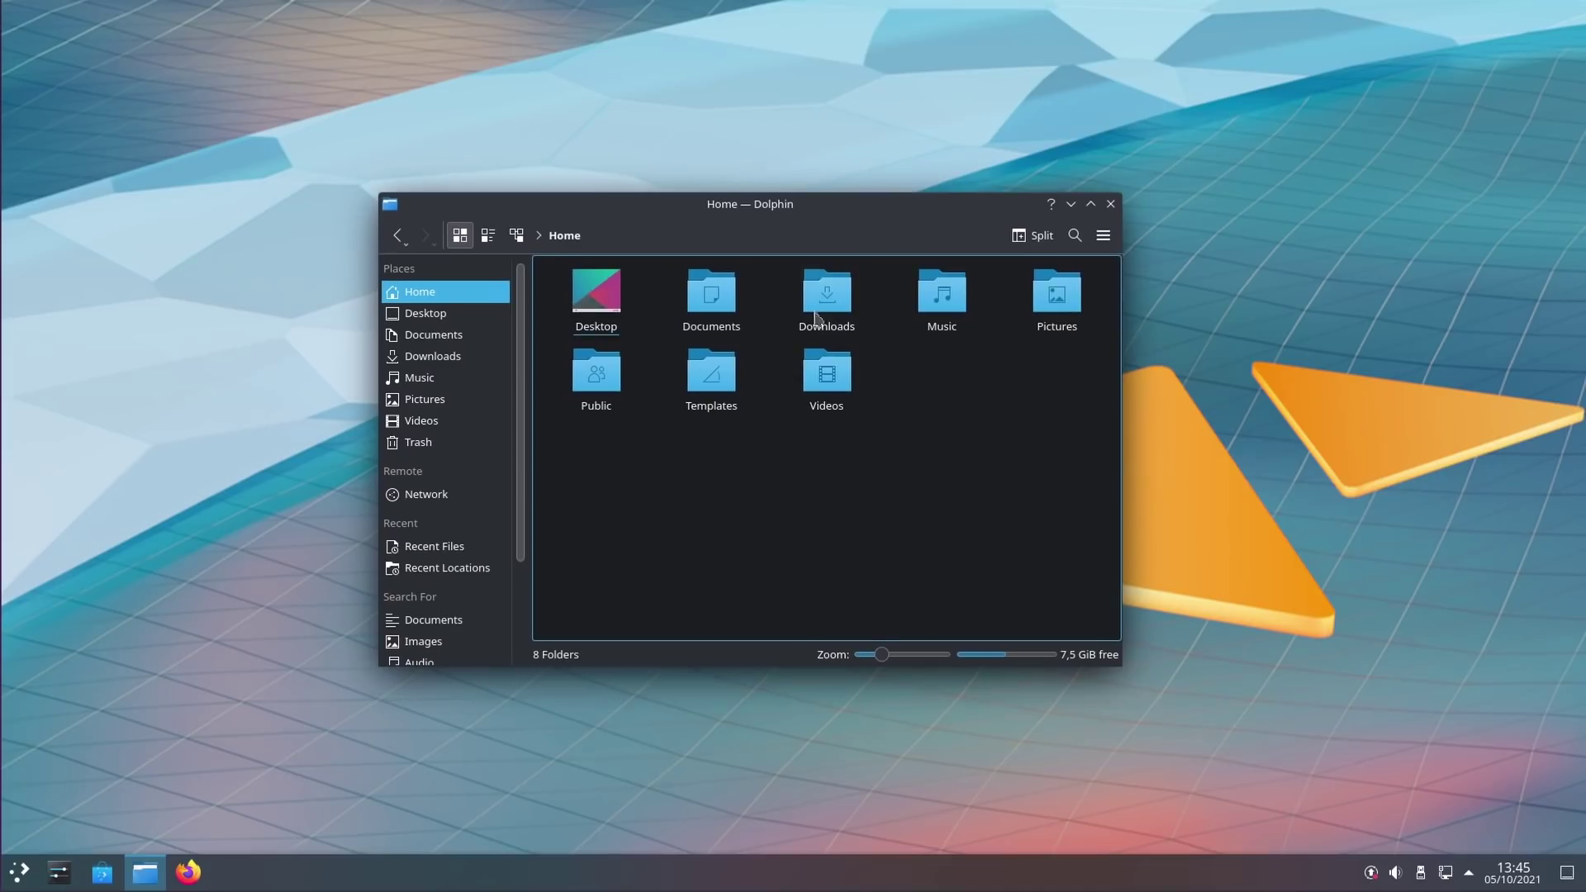
# - Inspect the Documents folder's permissions and details in Properties, then cancel without changes
pyautogui.rightClick(730, 312)
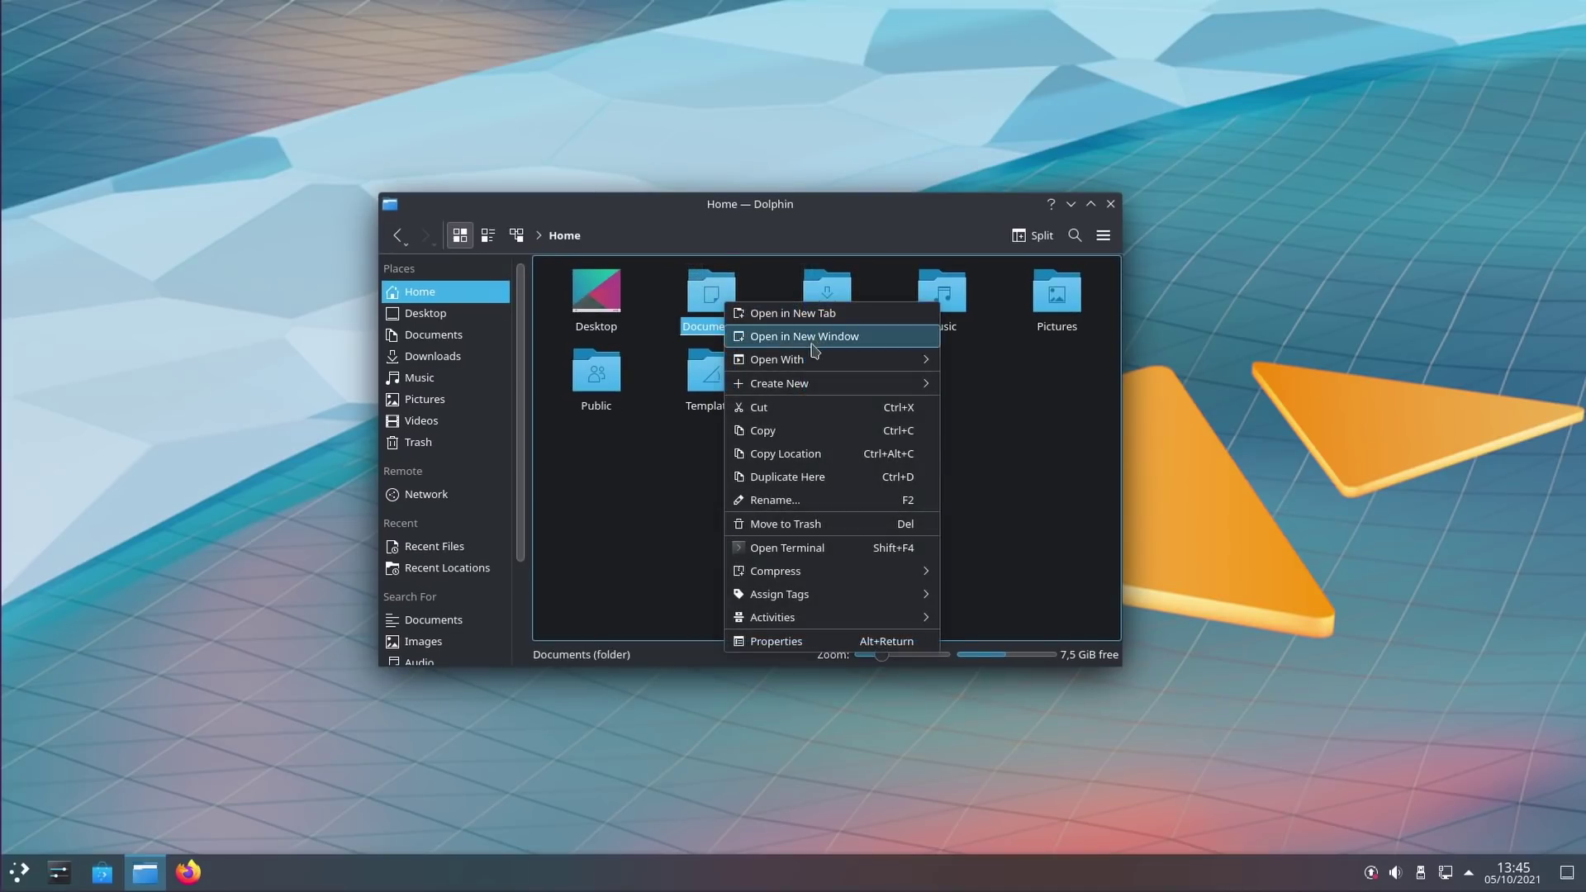
pyautogui.click(798, 641)
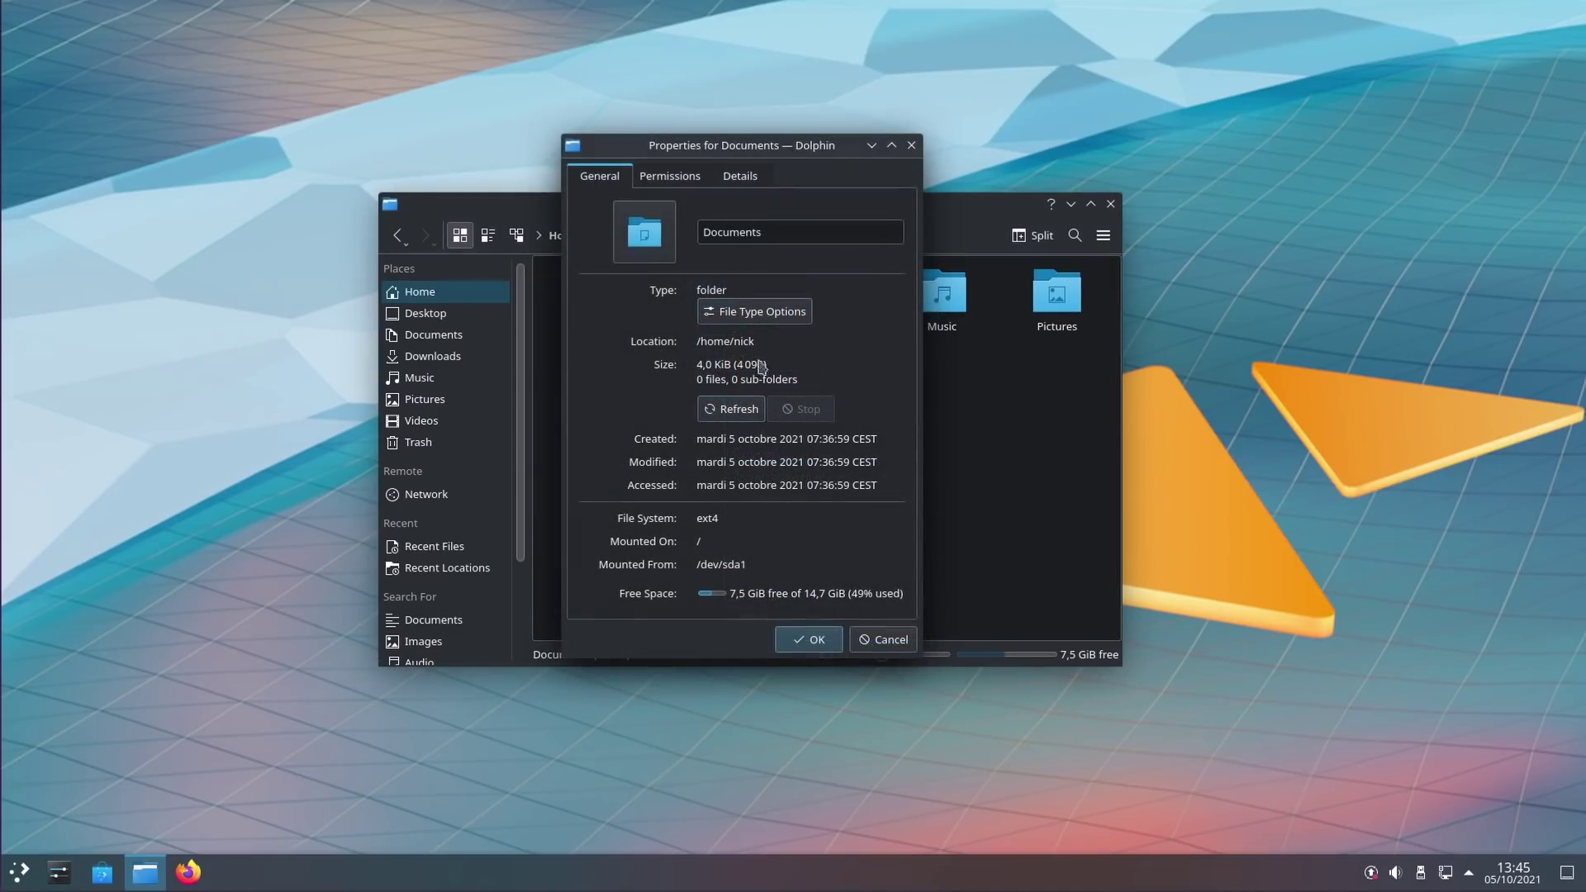
pyautogui.click(686, 181)
pyautogui.press('Tab')
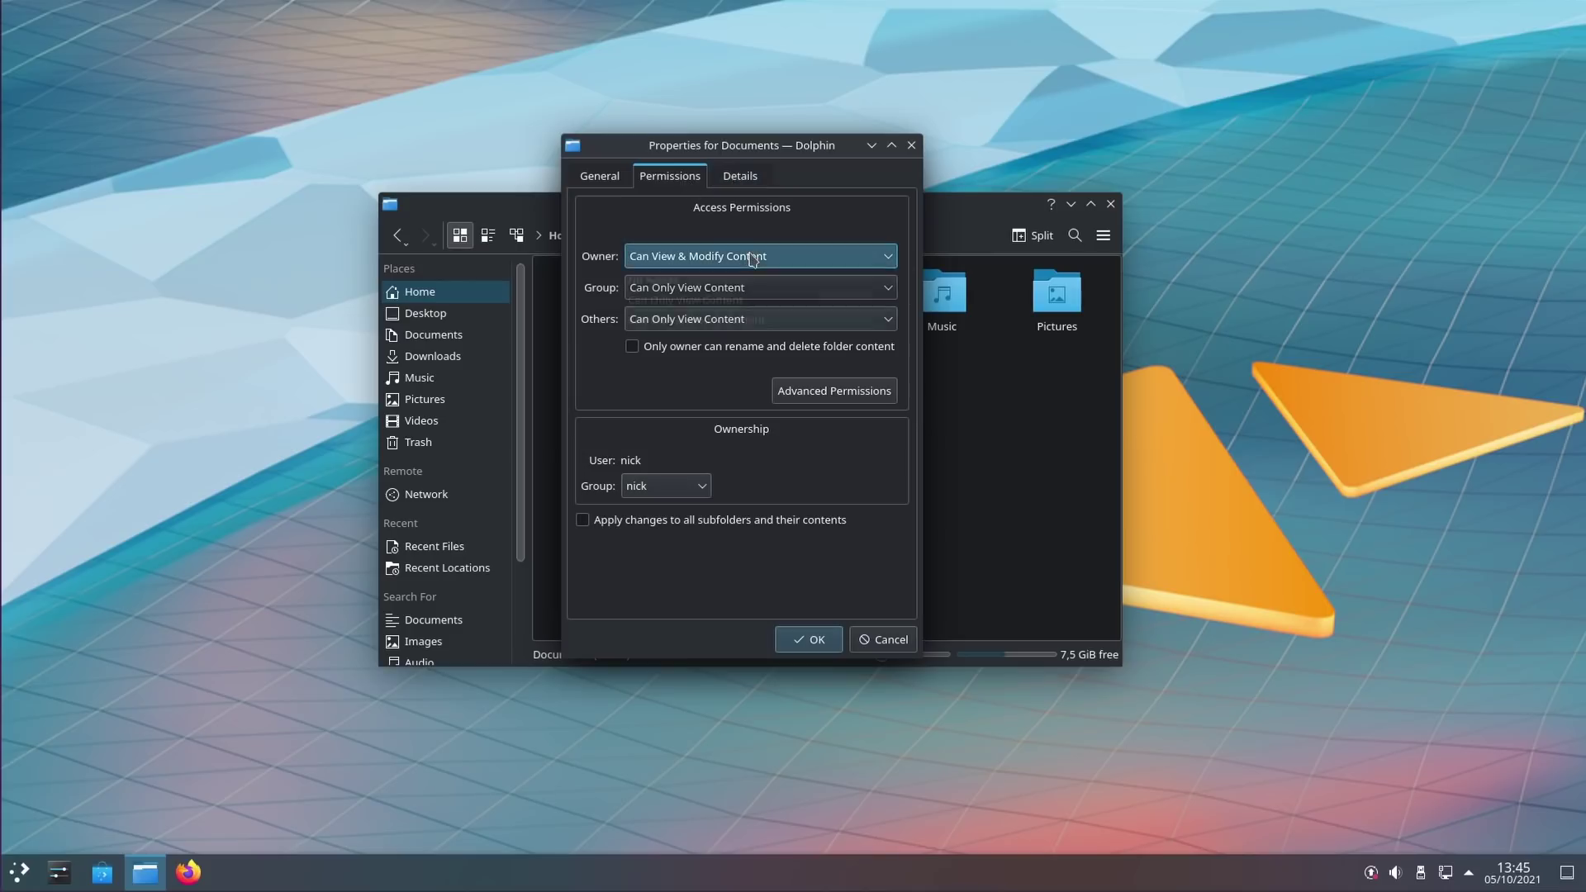
pyautogui.hotkey('alt', 'Down')
pyautogui.press('Up')
pyautogui.press('Up')
pyautogui.click(741, 176)
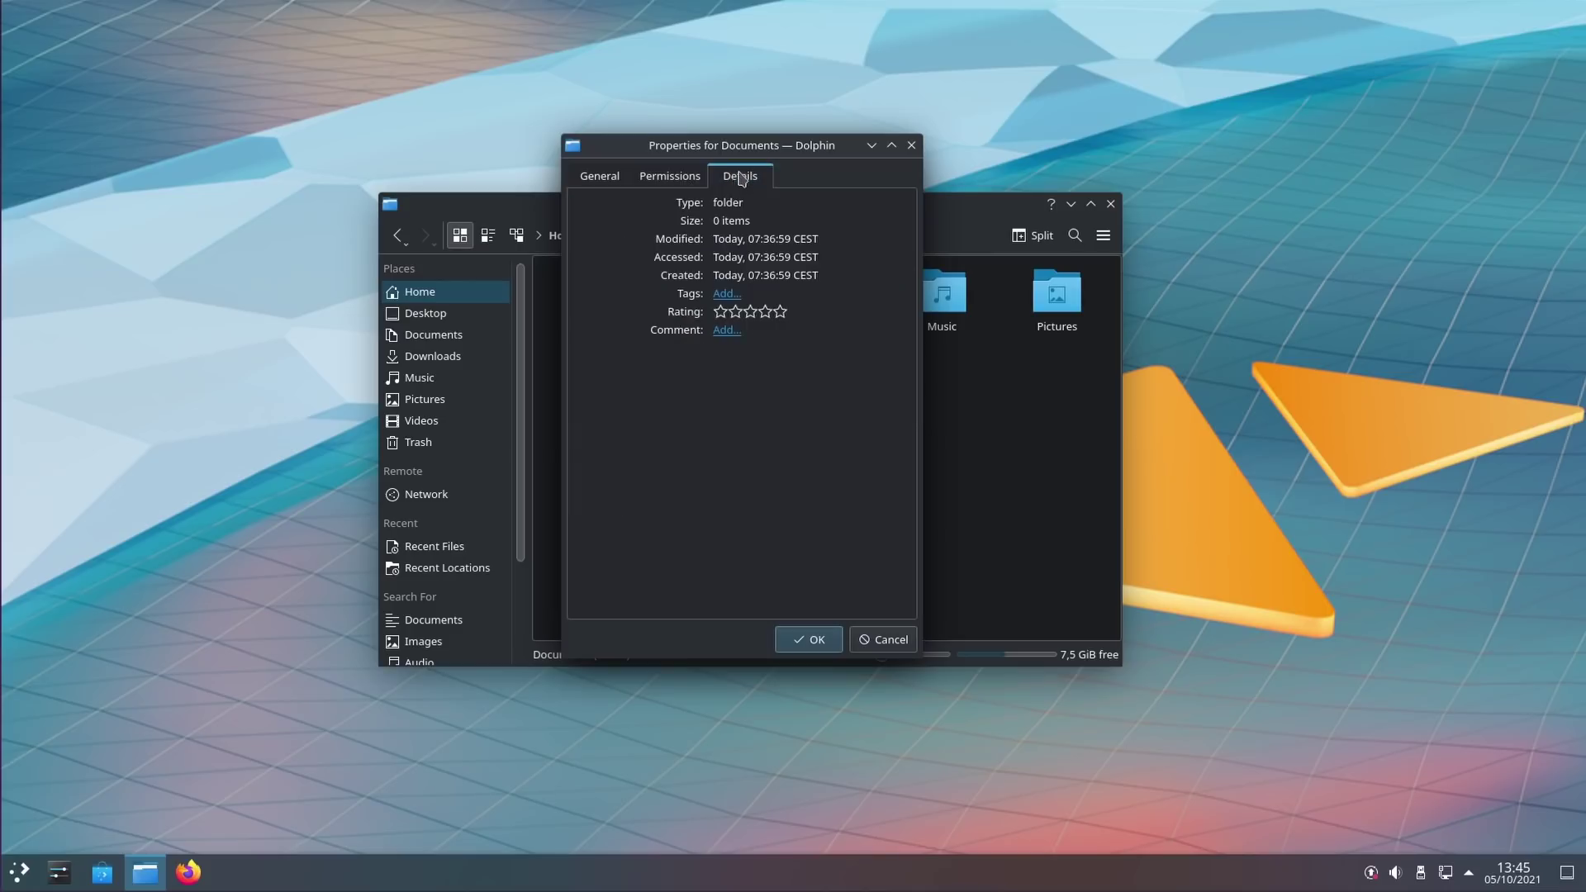
pyautogui.click(877, 638)
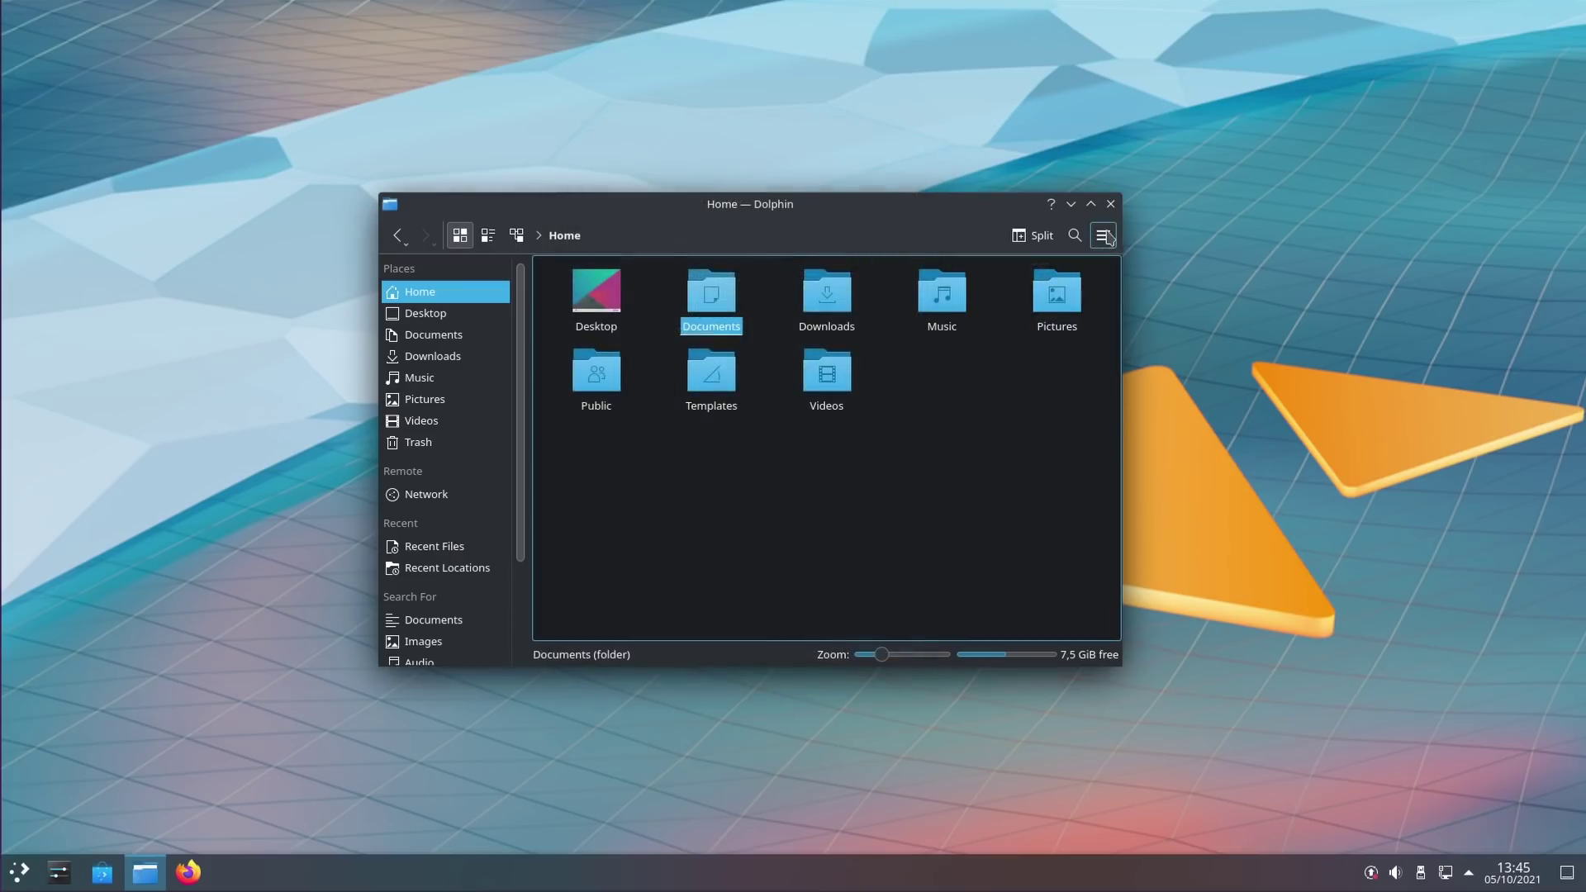
# - Open Configure Dolphin on the Previews tab and scroll the file-type preview list
pyautogui.click(1105, 236)
pyautogui.moveTo(1165, 541)
pyautogui.click(892, 607)
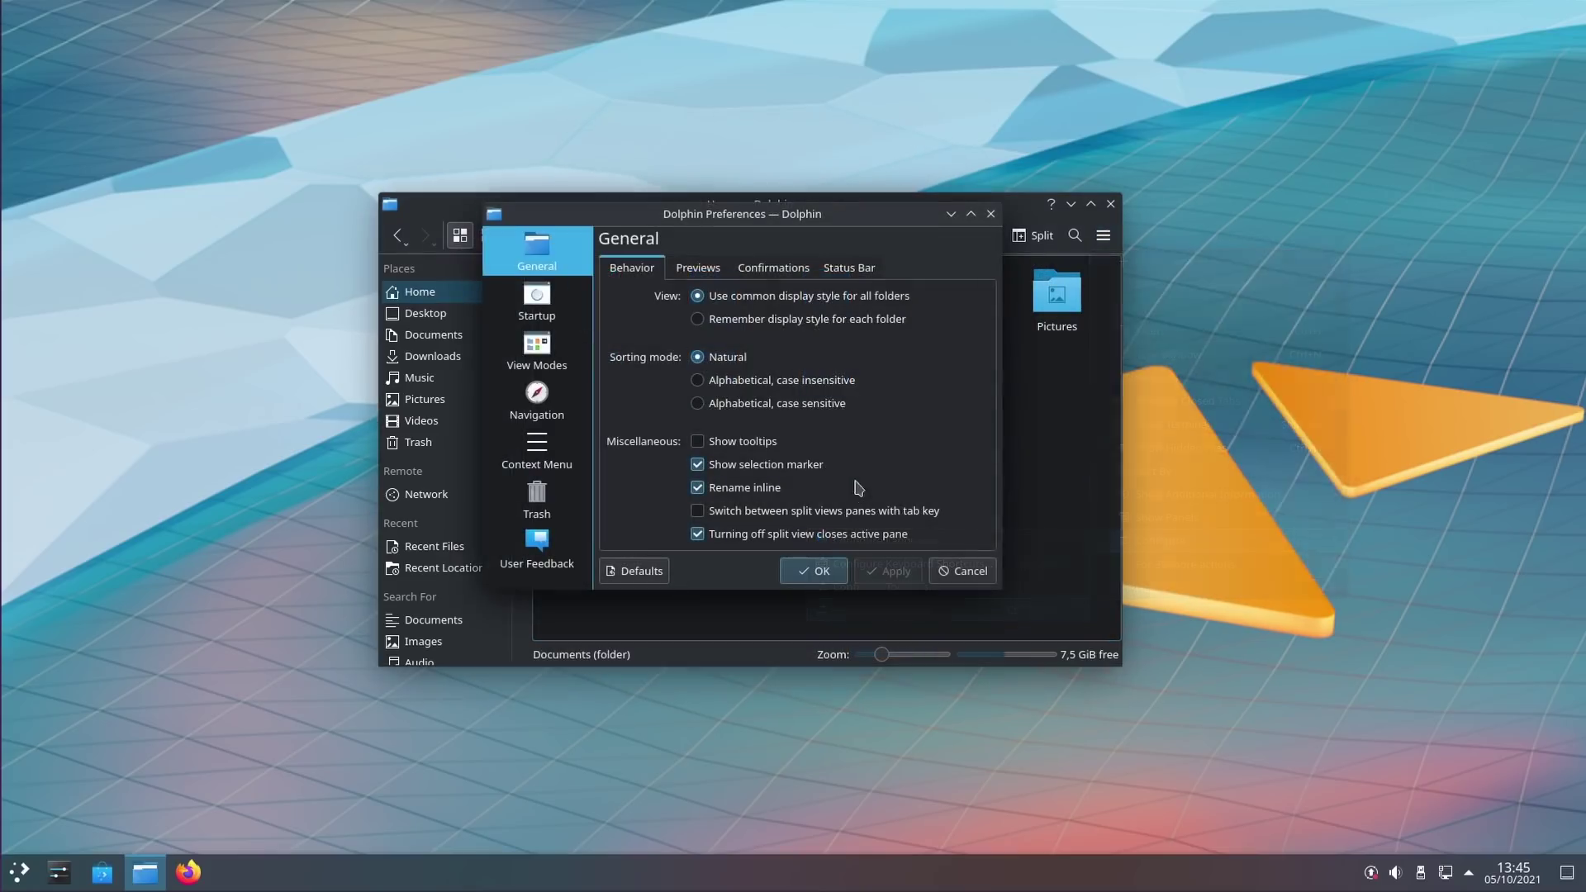
pyautogui.click(718, 270)
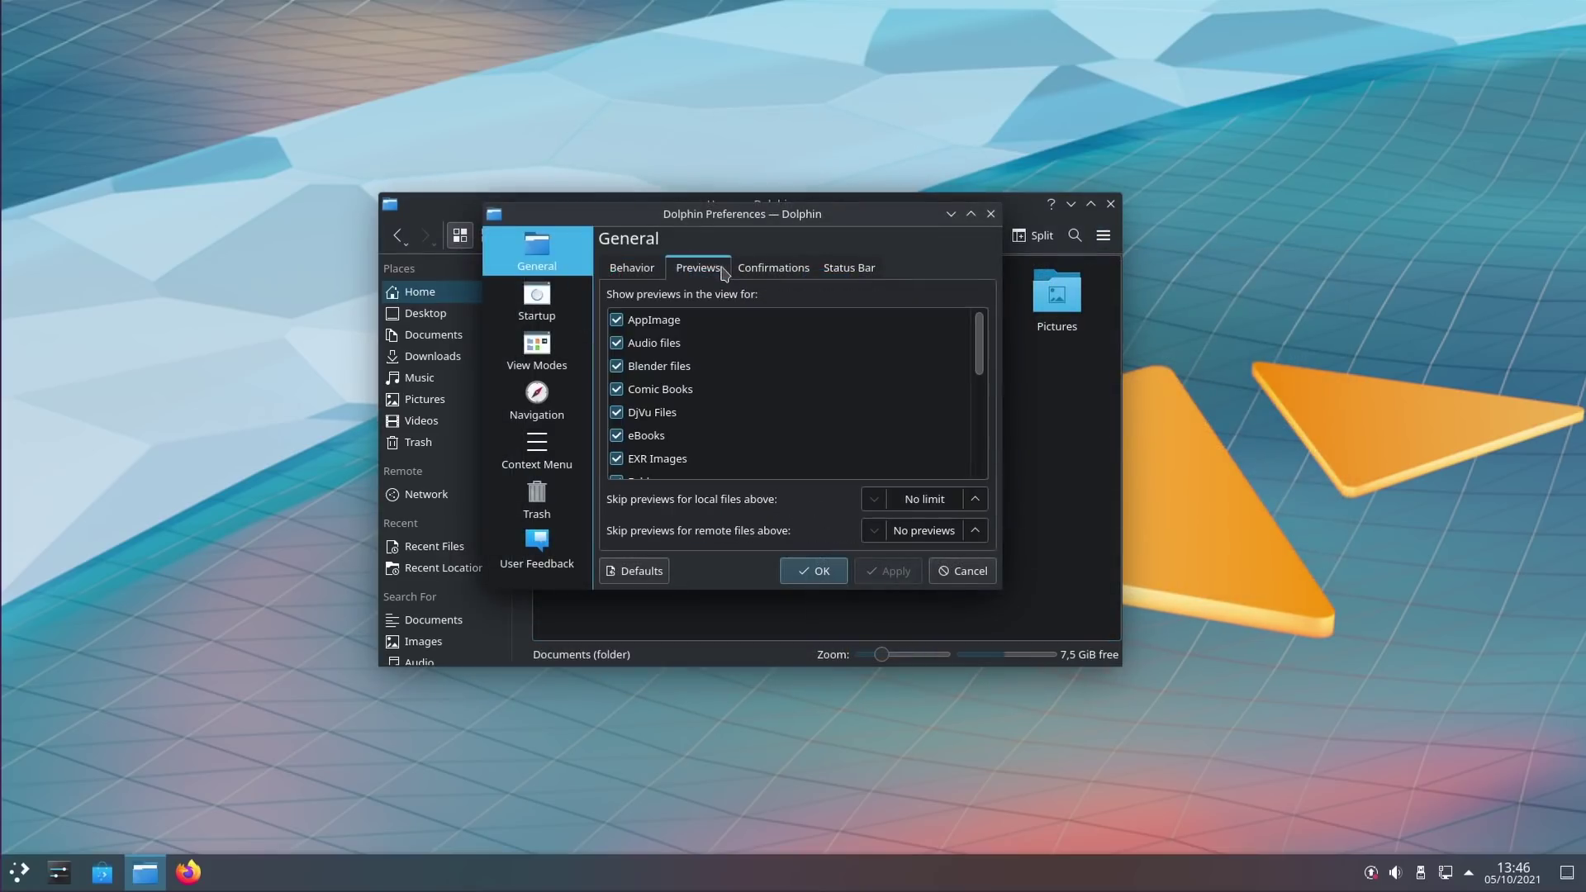
pyautogui.moveTo(986, 344); pyautogui.dragTo(986, 367)
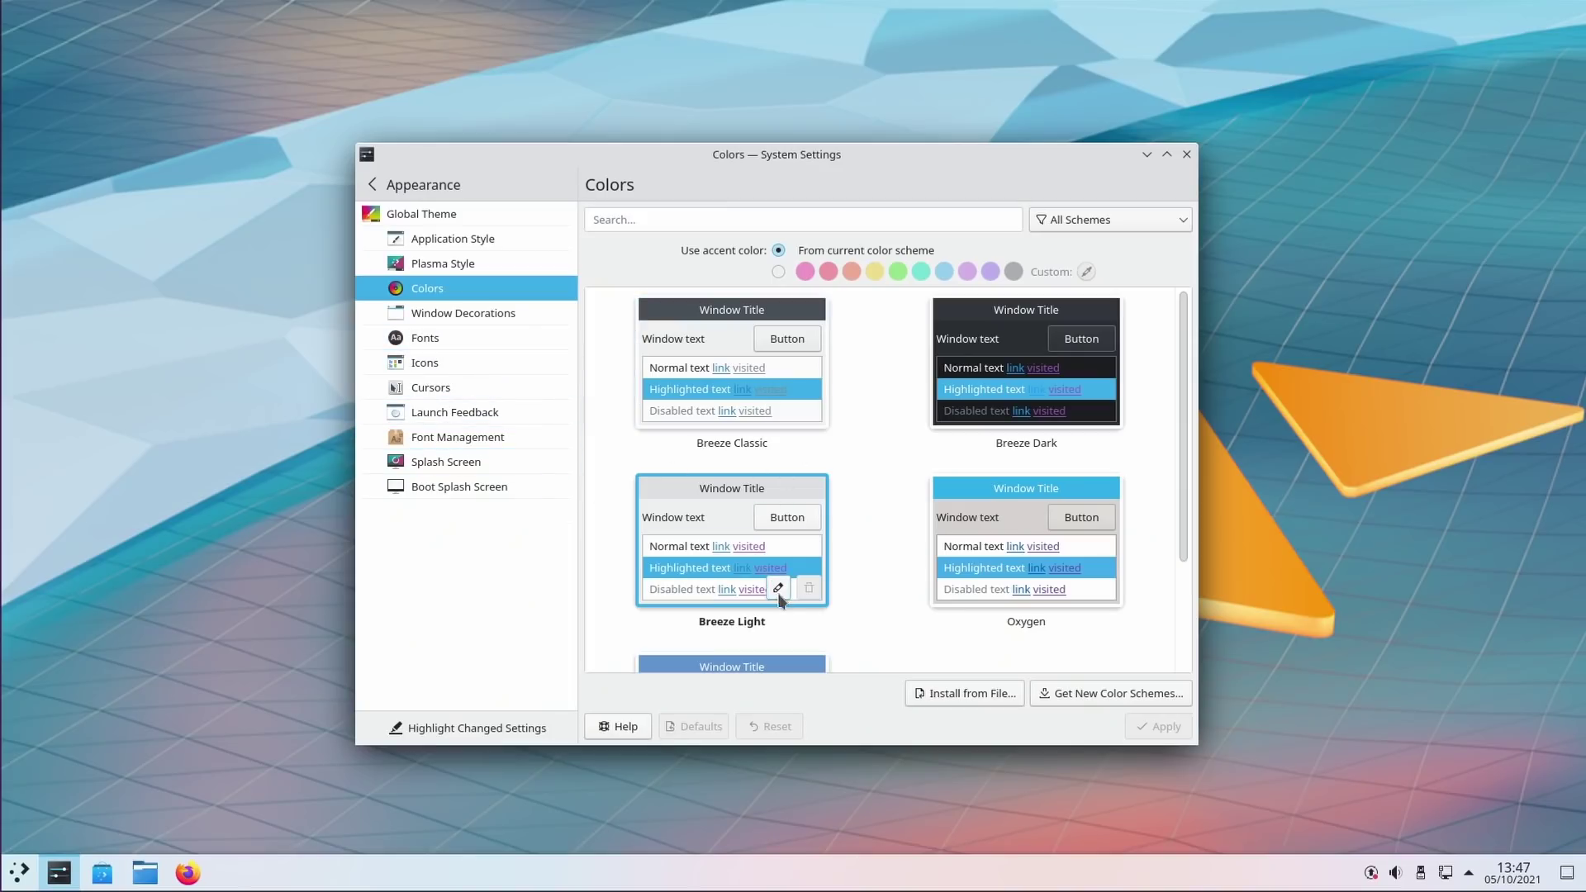
pyautogui.click(777, 588)
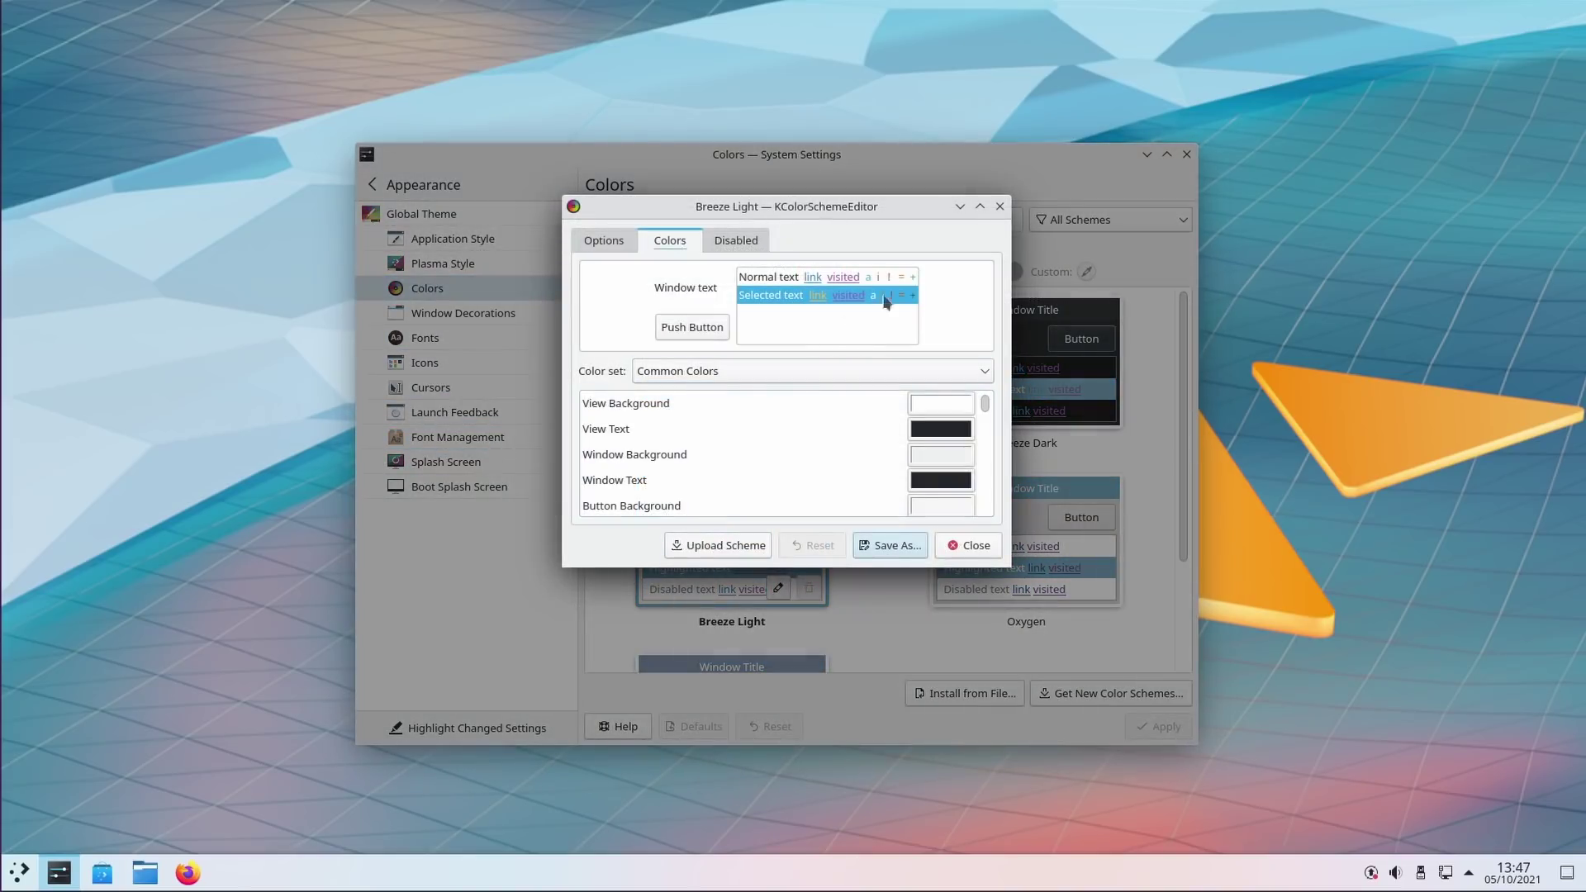
pyautogui.moveTo(837, 221); pyautogui.dragTo(847, 258)
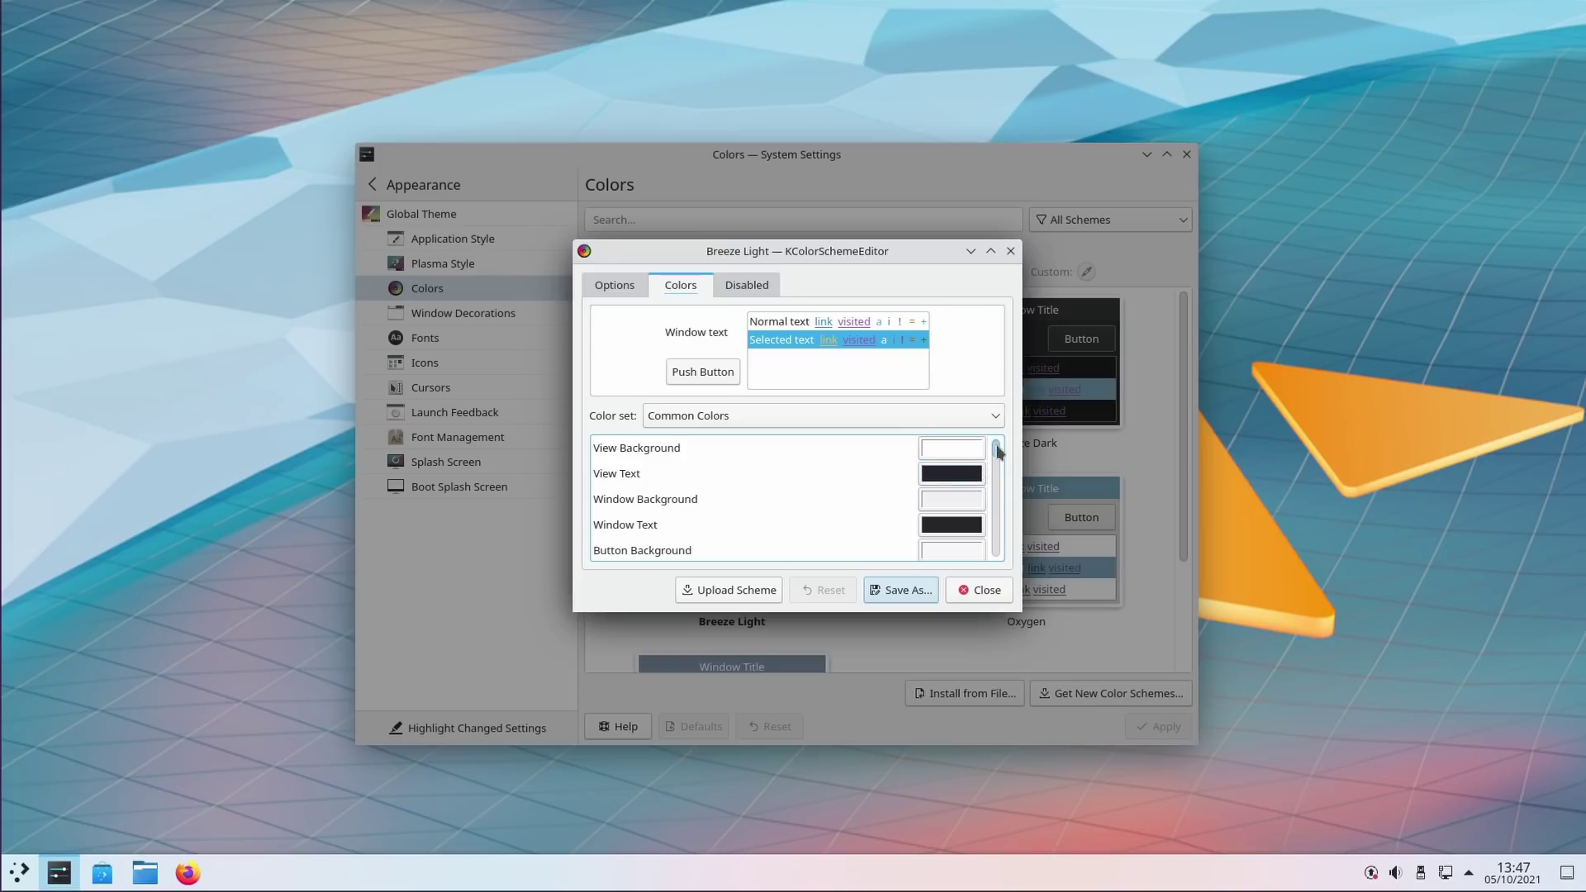
pyautogui.moveTo(997, 450)
pyautogui.mouseDown()
pyautogui.moveTo(1000, 556)
pyautogui.moveTo(996, 453)
pyautogui.moveTo(996, 468)
pyautogui.mouseUp()
pyautogui.click(950, 501)
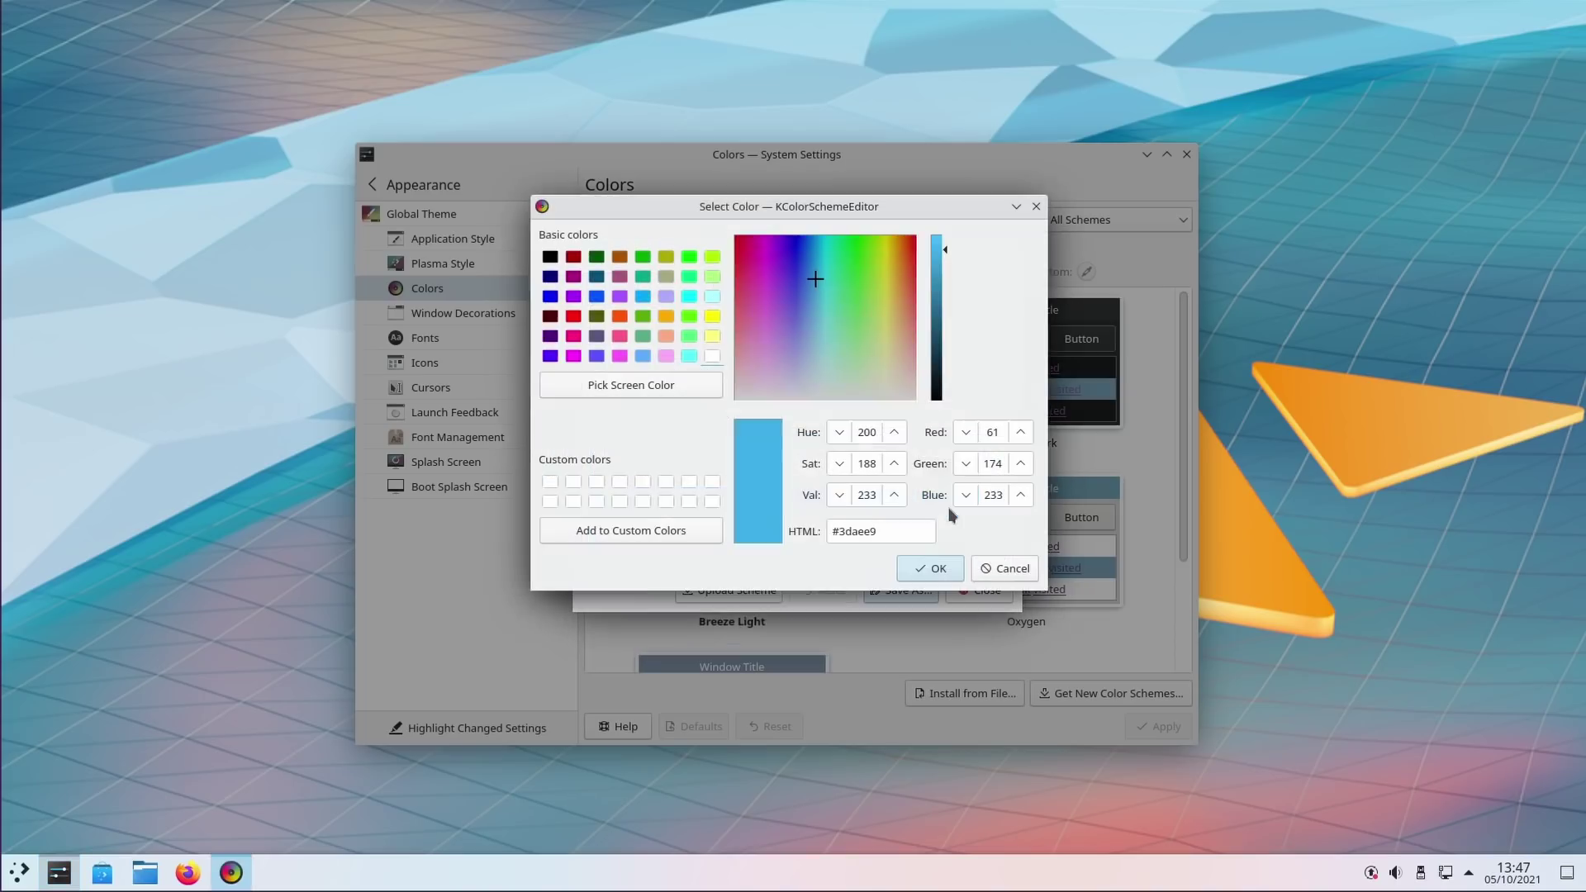
pyautogui.click(1004, 569)
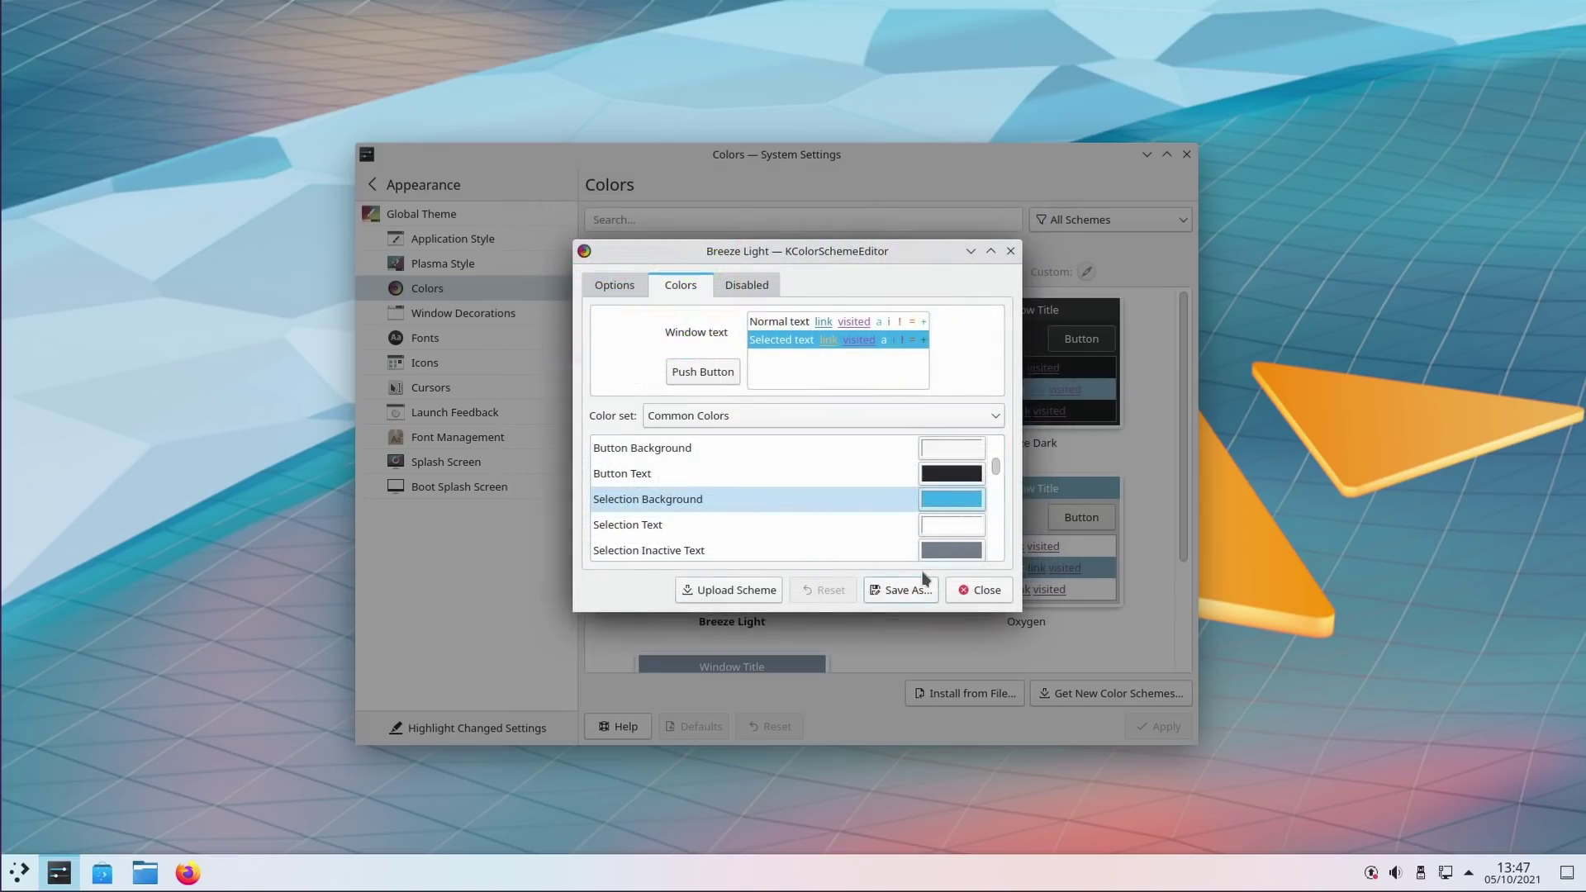
pyautogui.click(976, 589)
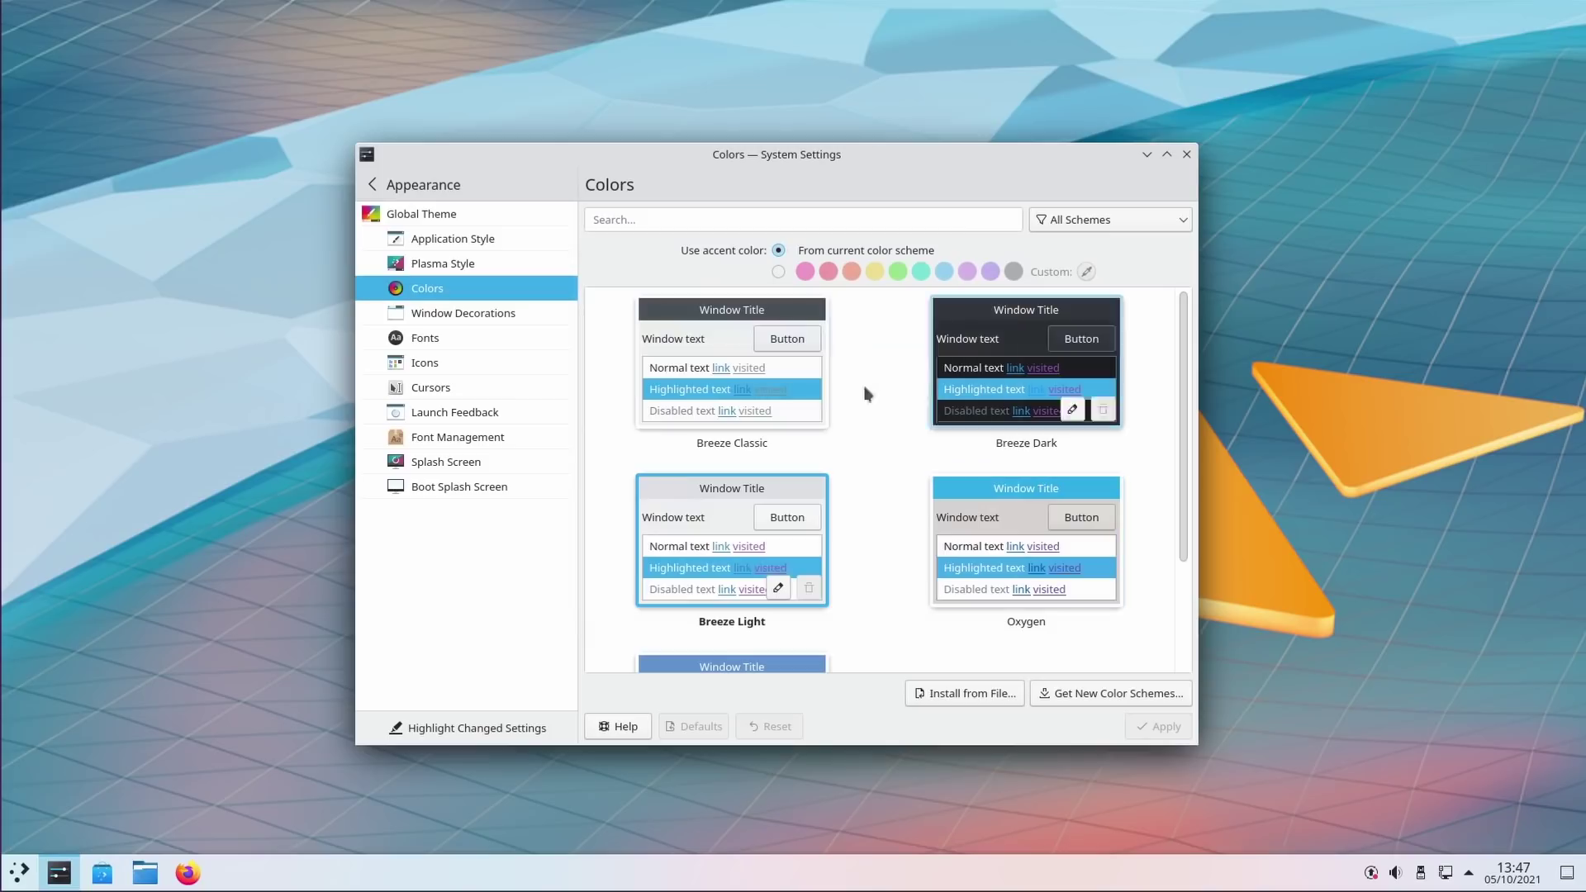
# - Try pink, red, orange and purple accent colours, applying each in turn
pyautogui.click(778, 273)
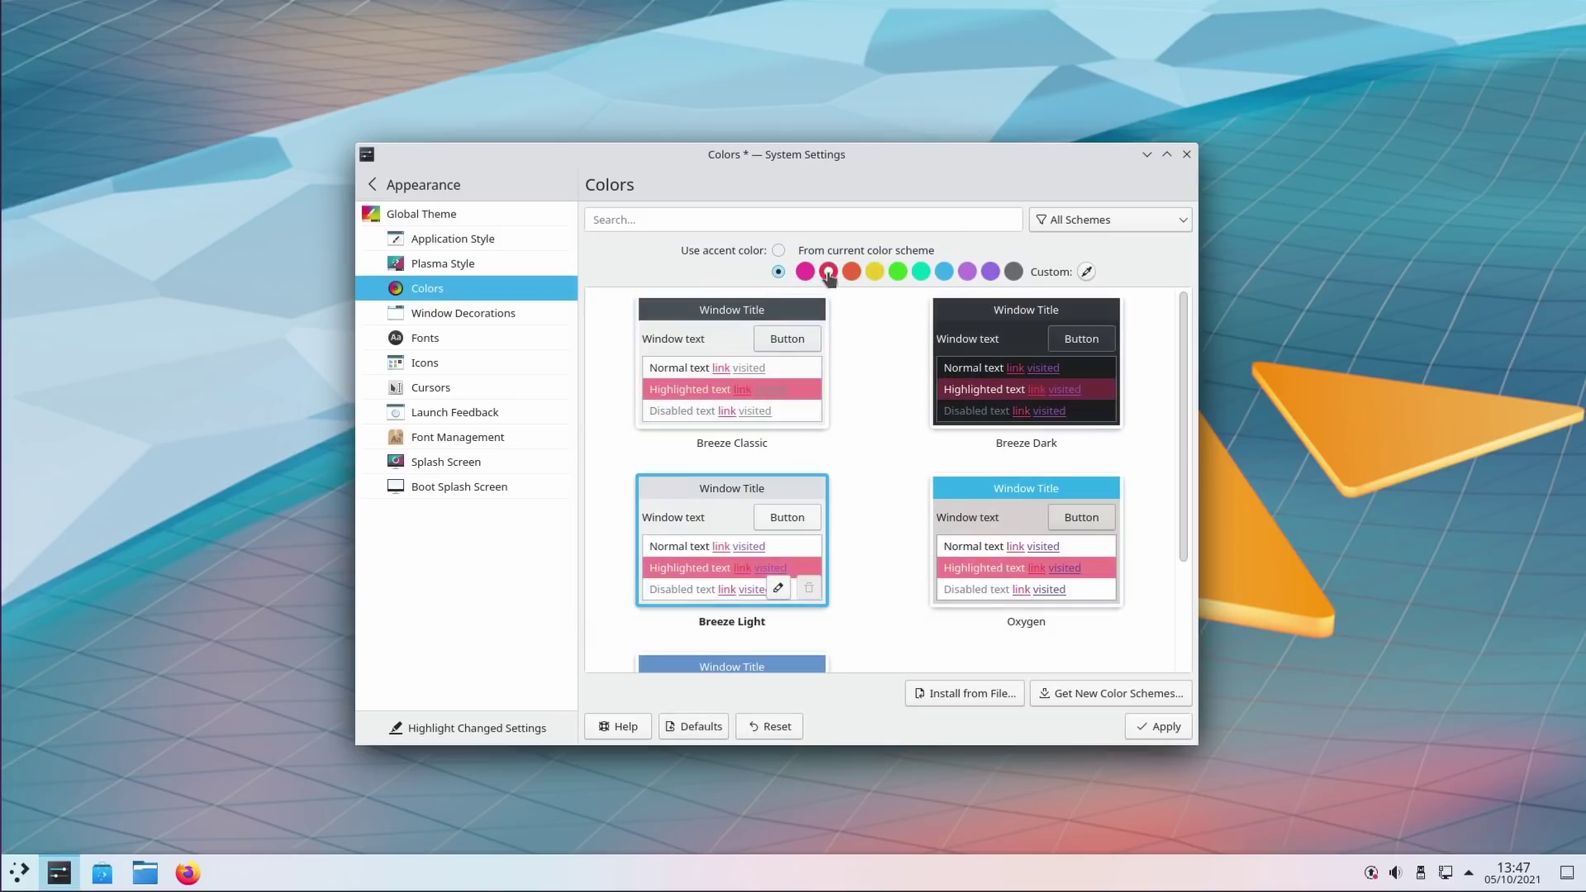
pyautogui.click(828, 271)
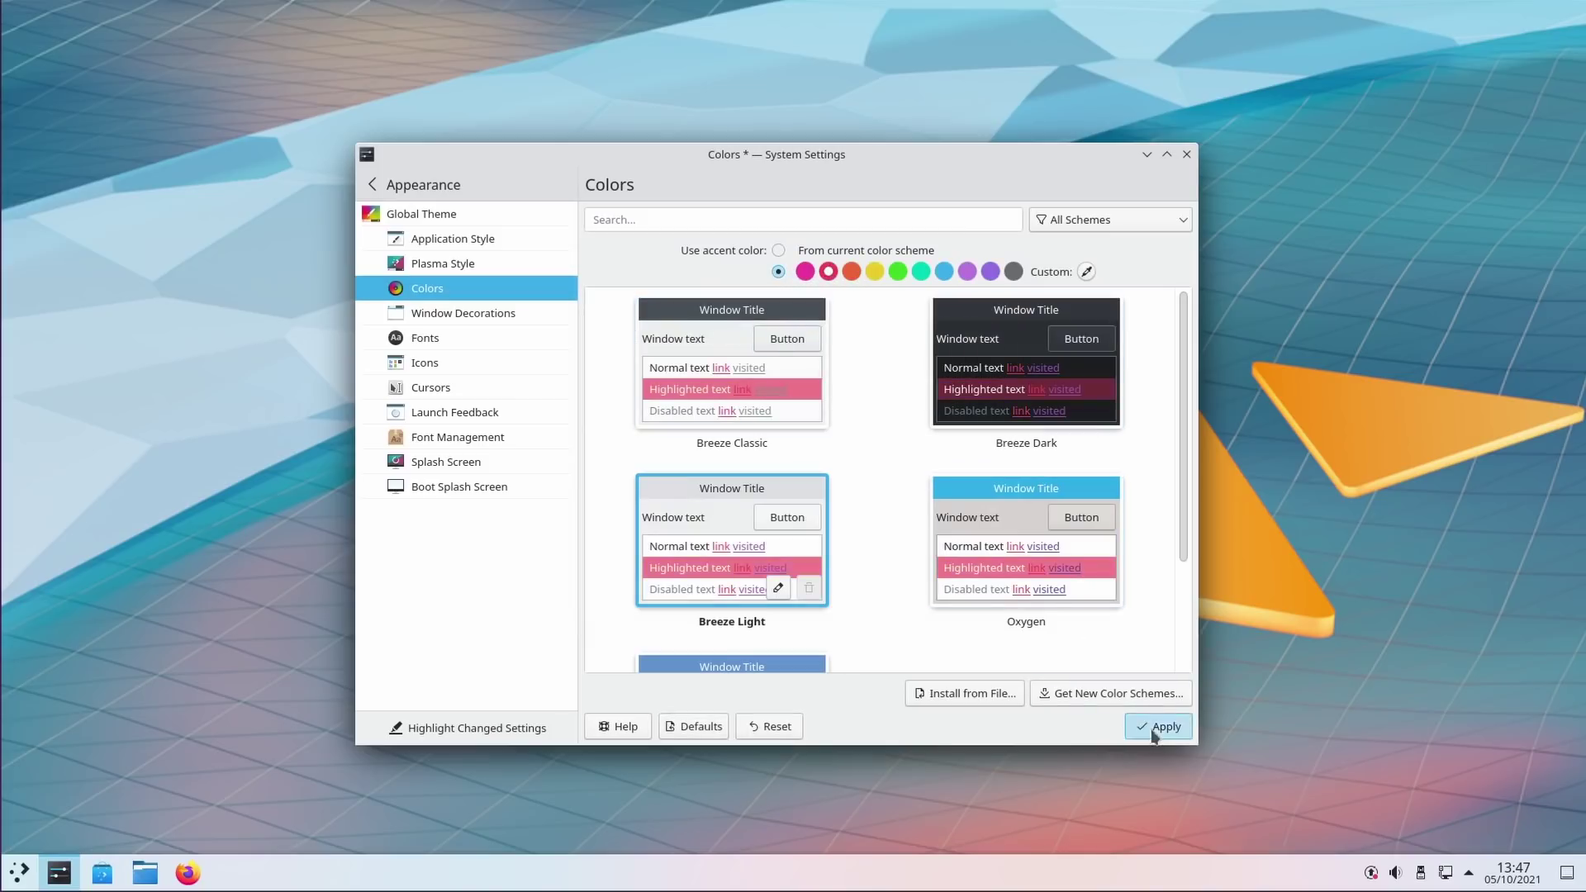
pyautogui.click(1154, 729)
pyautogui.click(851, 272)
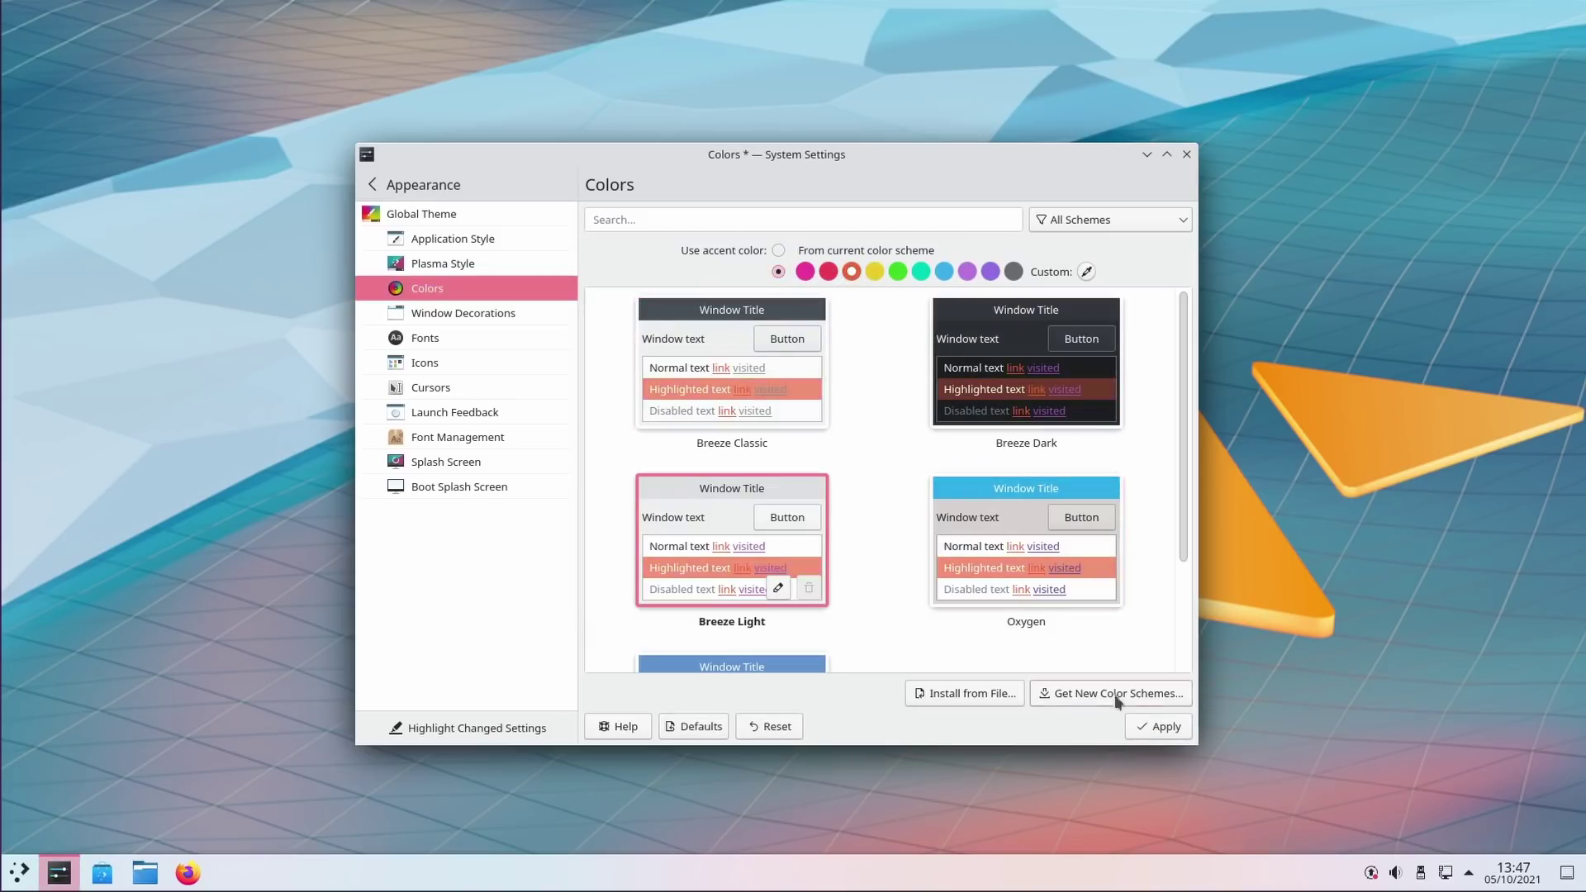
pyautogui.click(1144, 727)
pyautogui.click(966, 272)
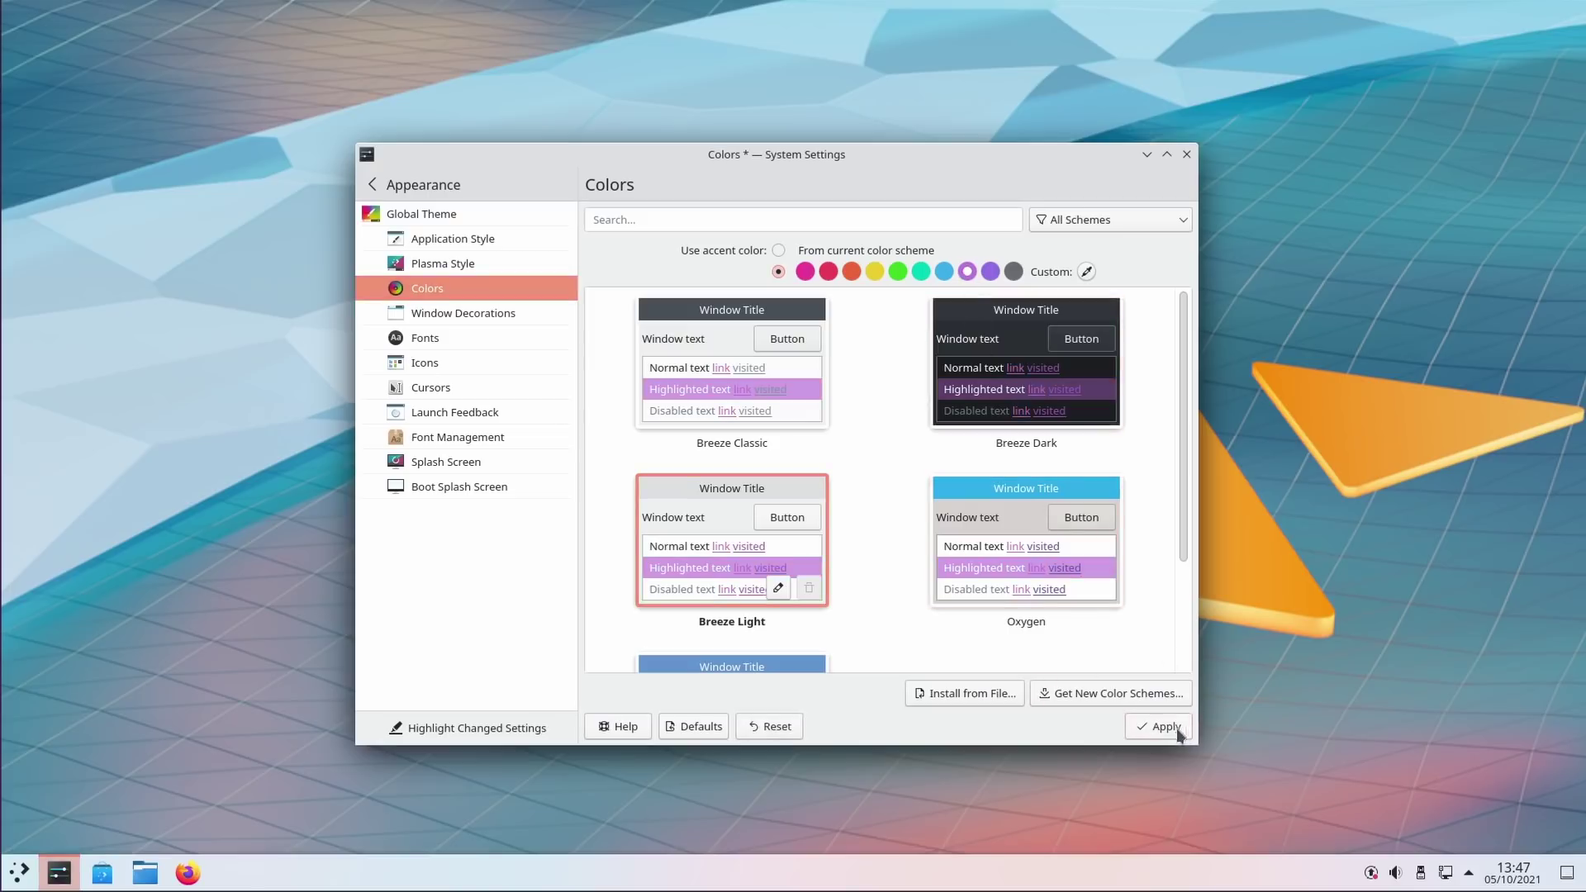
pyautogui.click(1156, 727)
# - Set a custom gold accent colour (#d3a739) using the colour chooser
pyautogui.click(1086, 272)
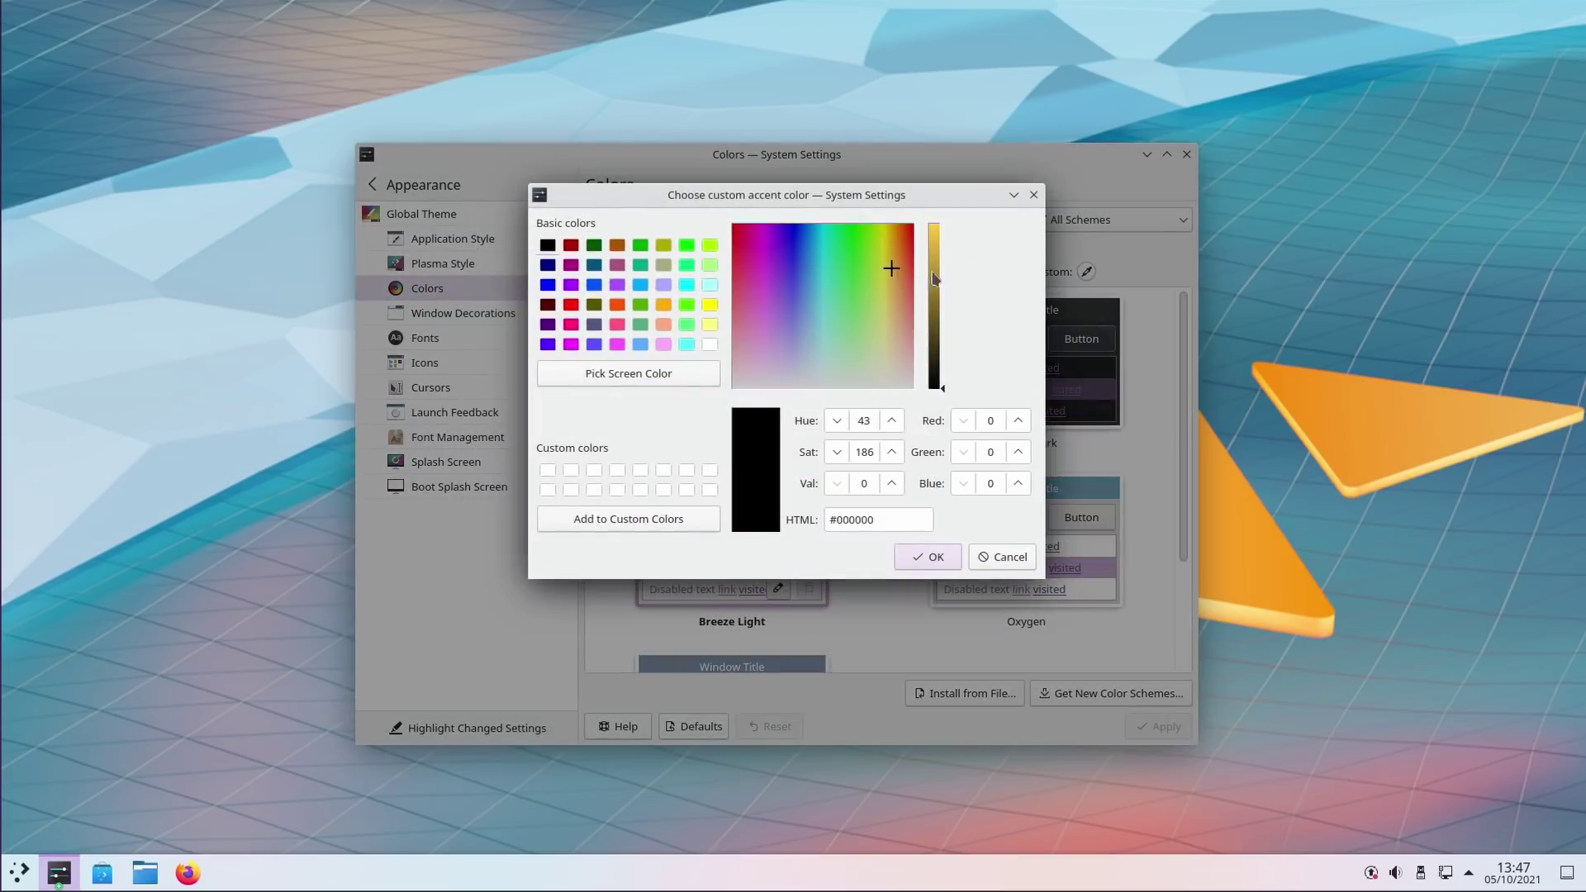
pyautogui.moveTo(934, 279); pyautogui.dragTo(939, 258)
pyautogui.click(936, 560)
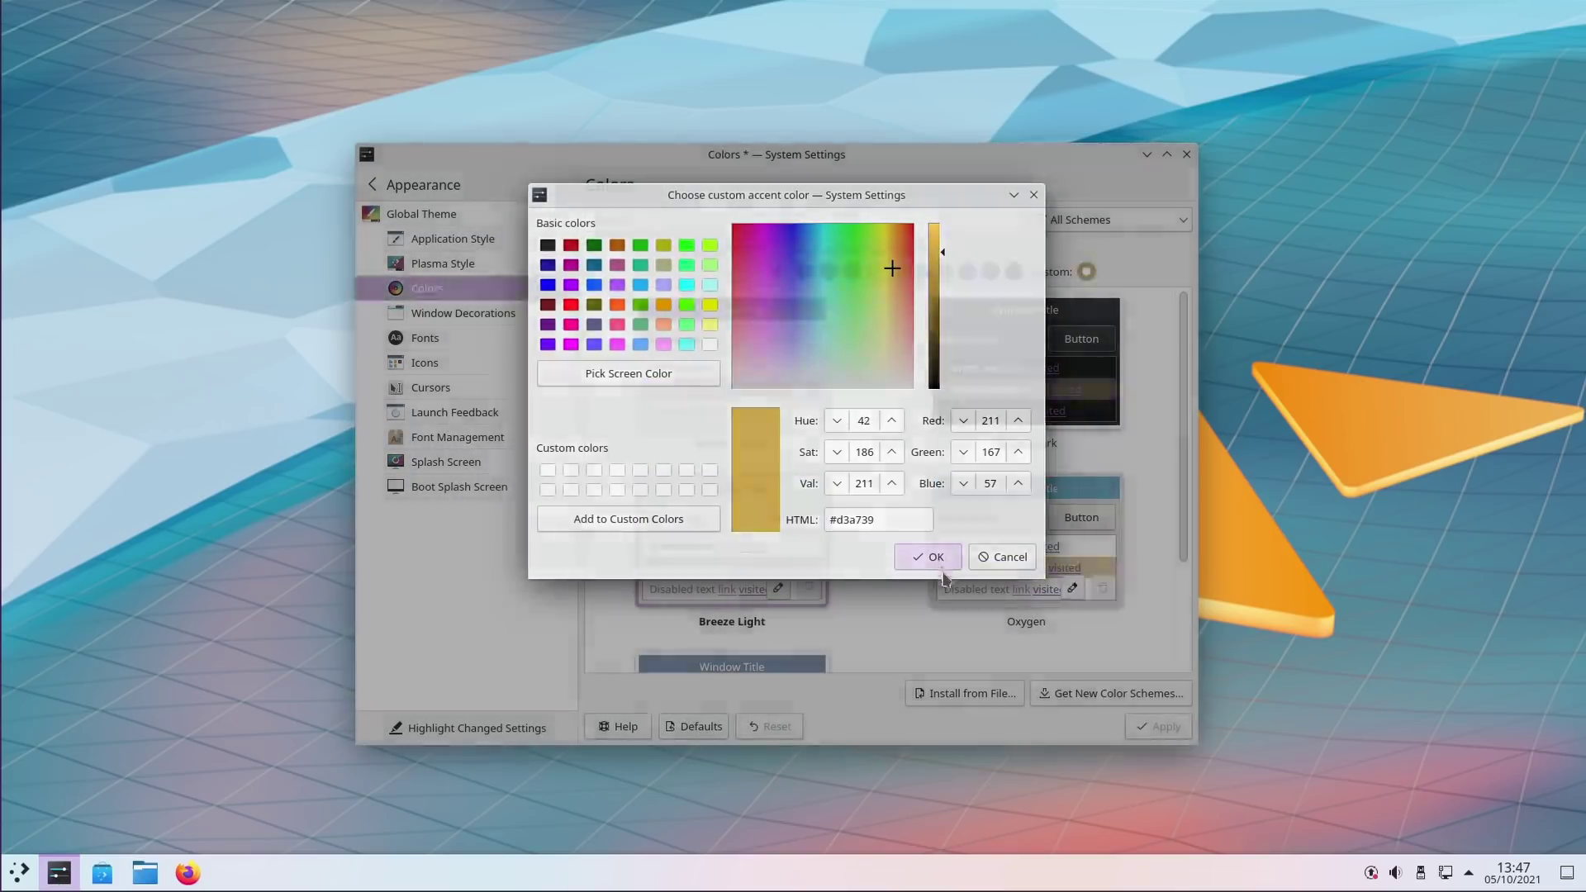
pyautogui.click(1085, 272)
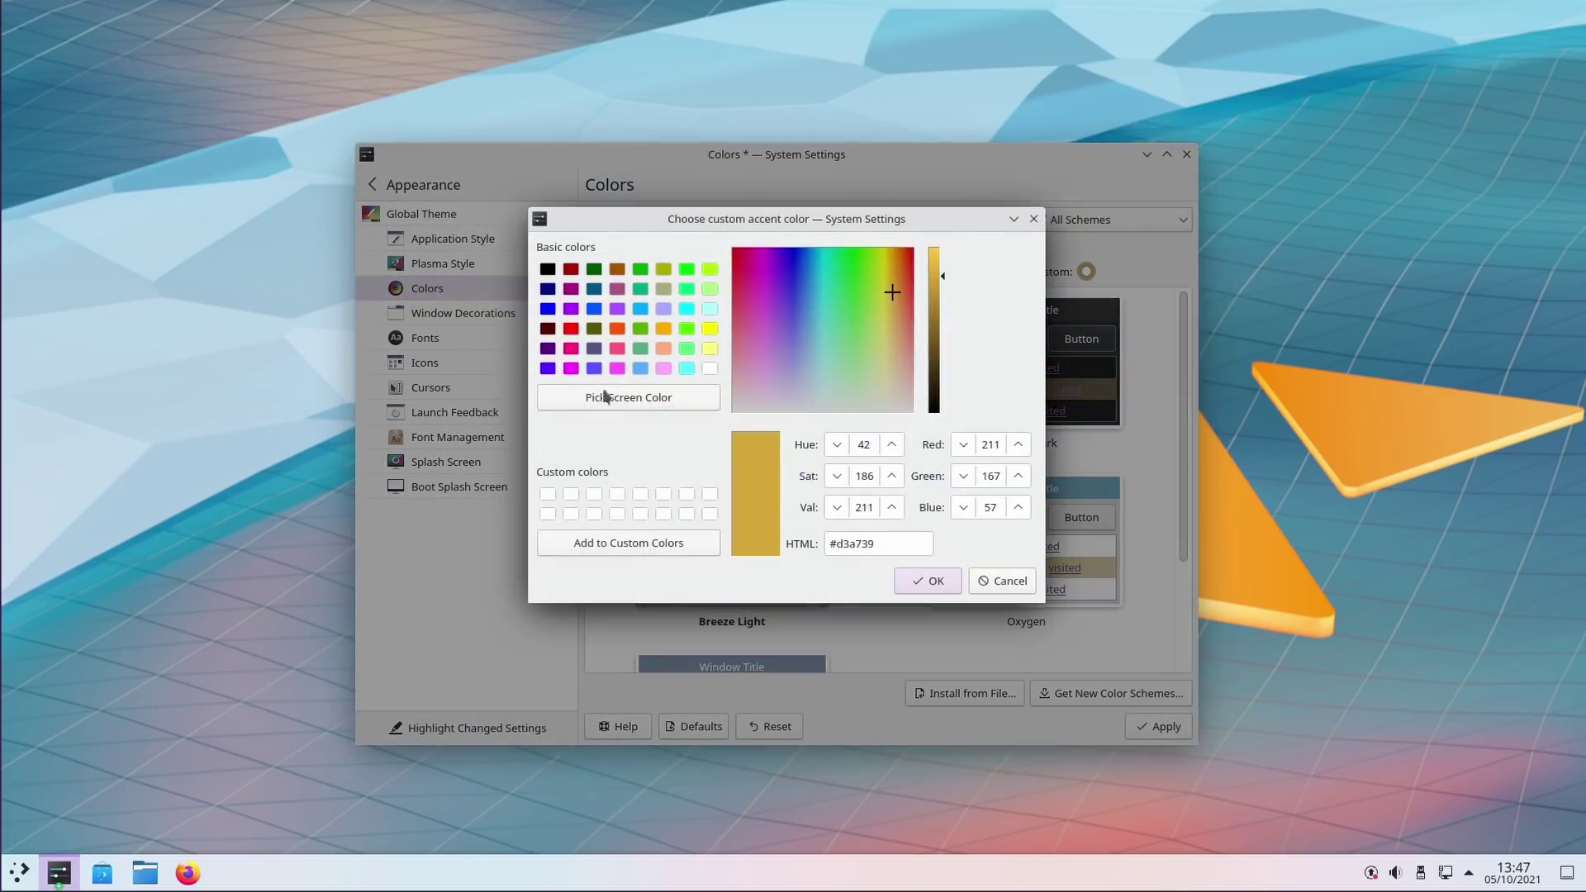
pyautogui.click(607, 395)
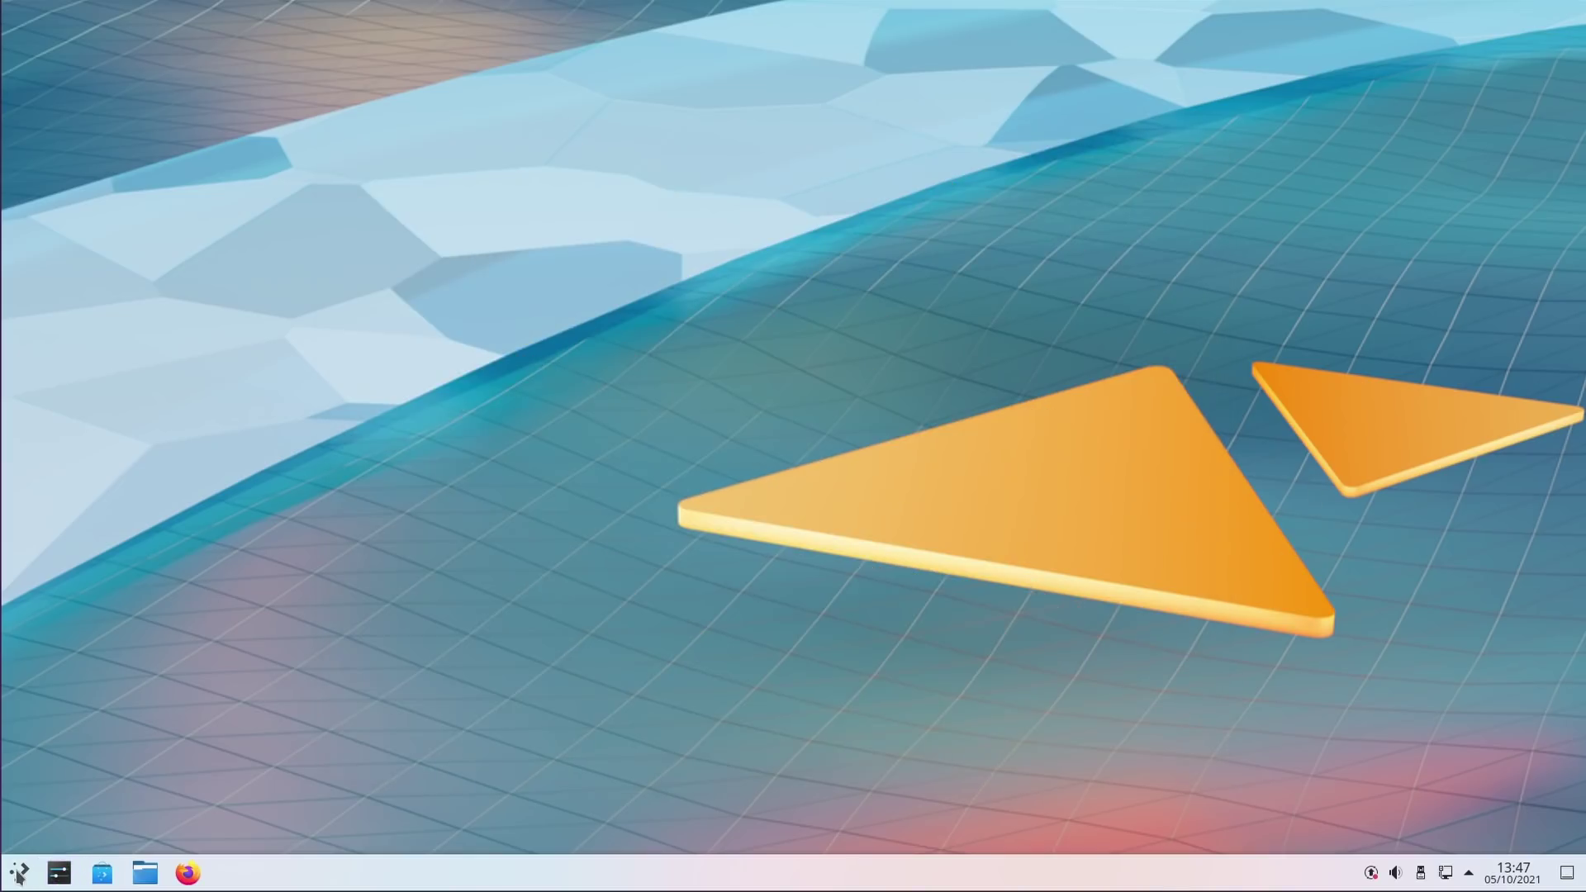
pyautogui.click(17, 873)
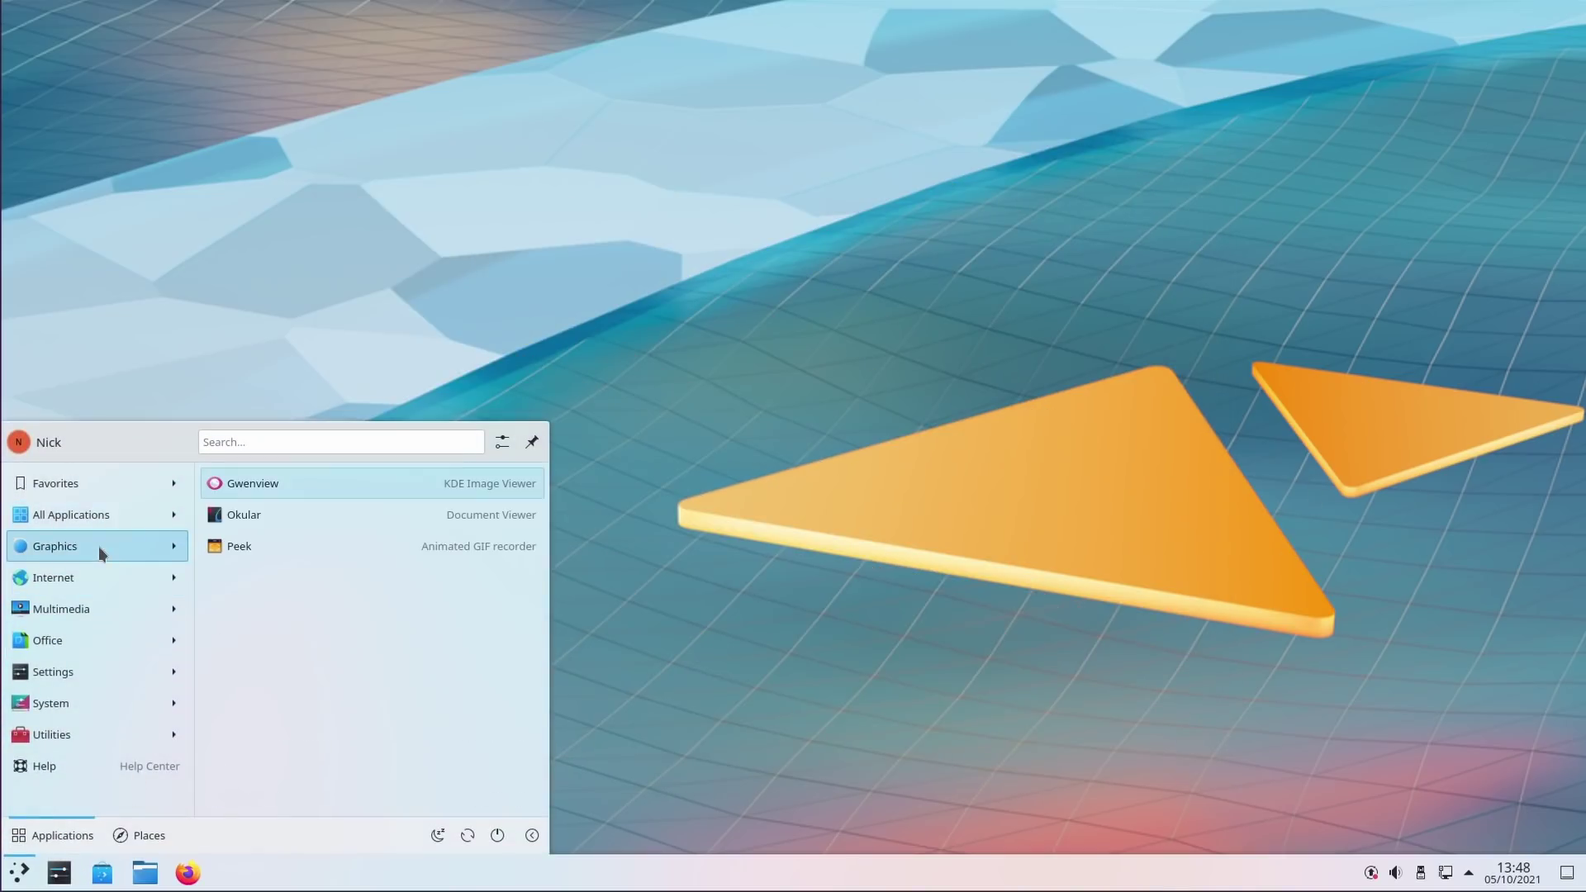
# - Show favourites and applications in grids, with captioned power-only action buttons, and apply
pyautogui.moveTo(130, 588)
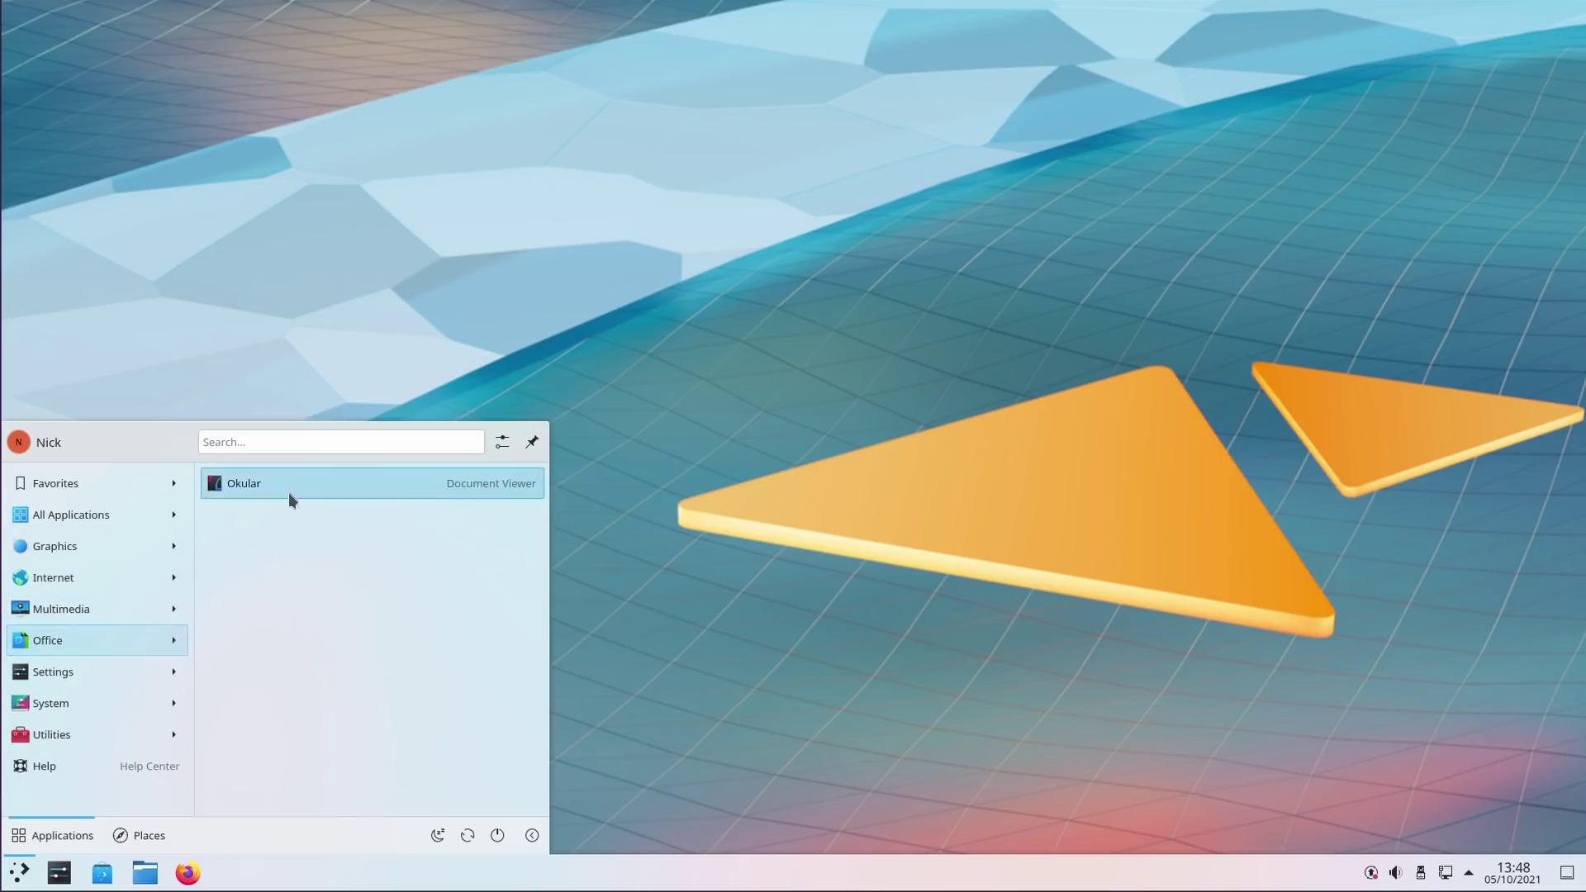
pyautogui.moveTo(98, 670)
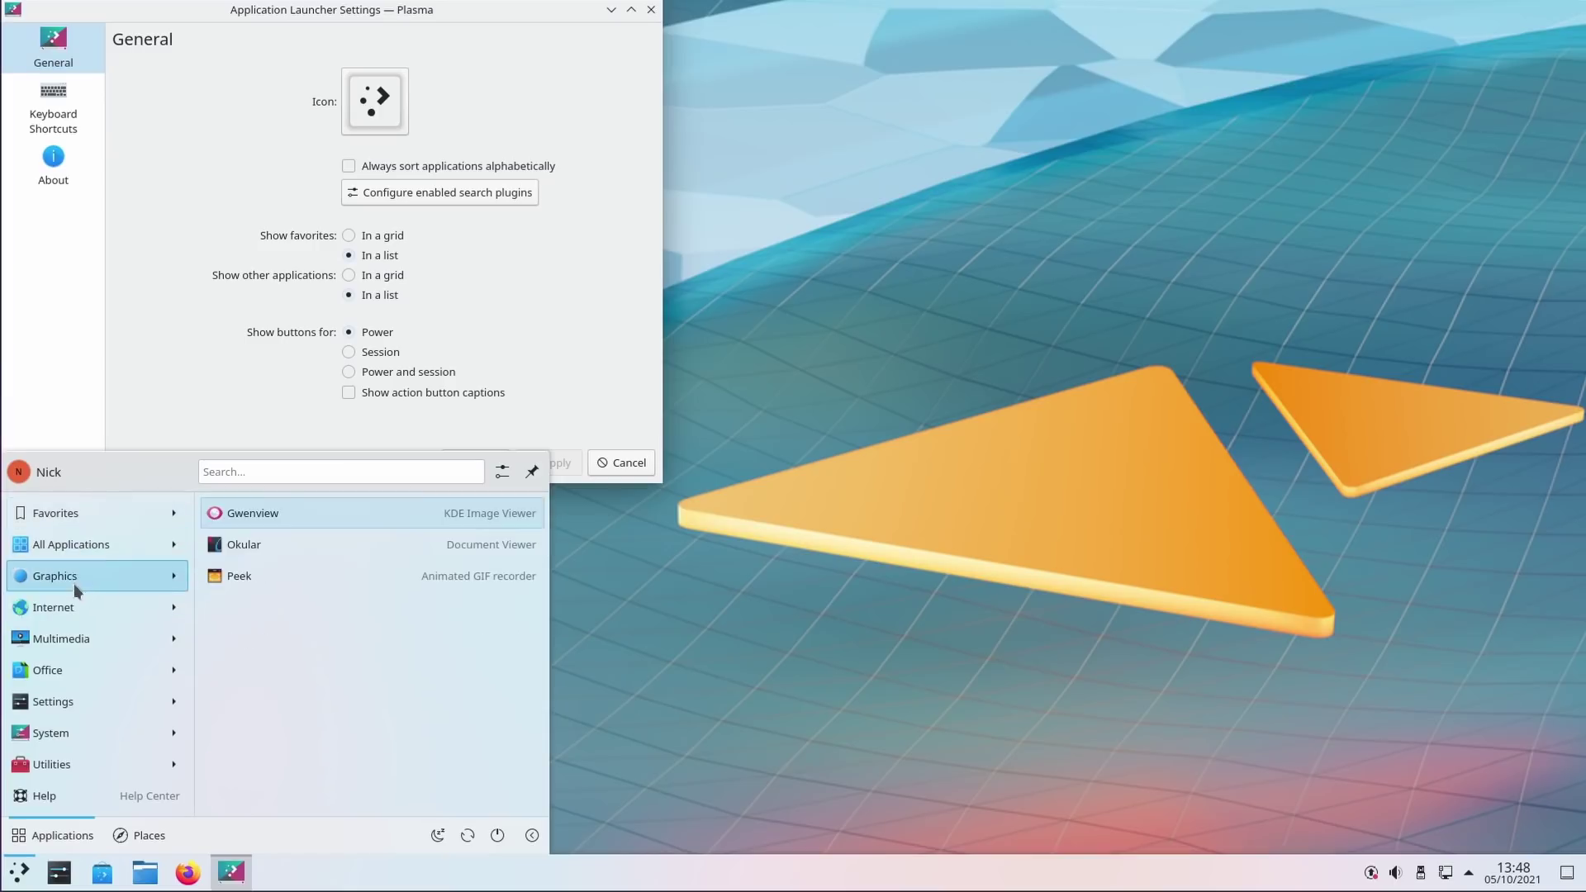
pyautogui.click(471, 250)
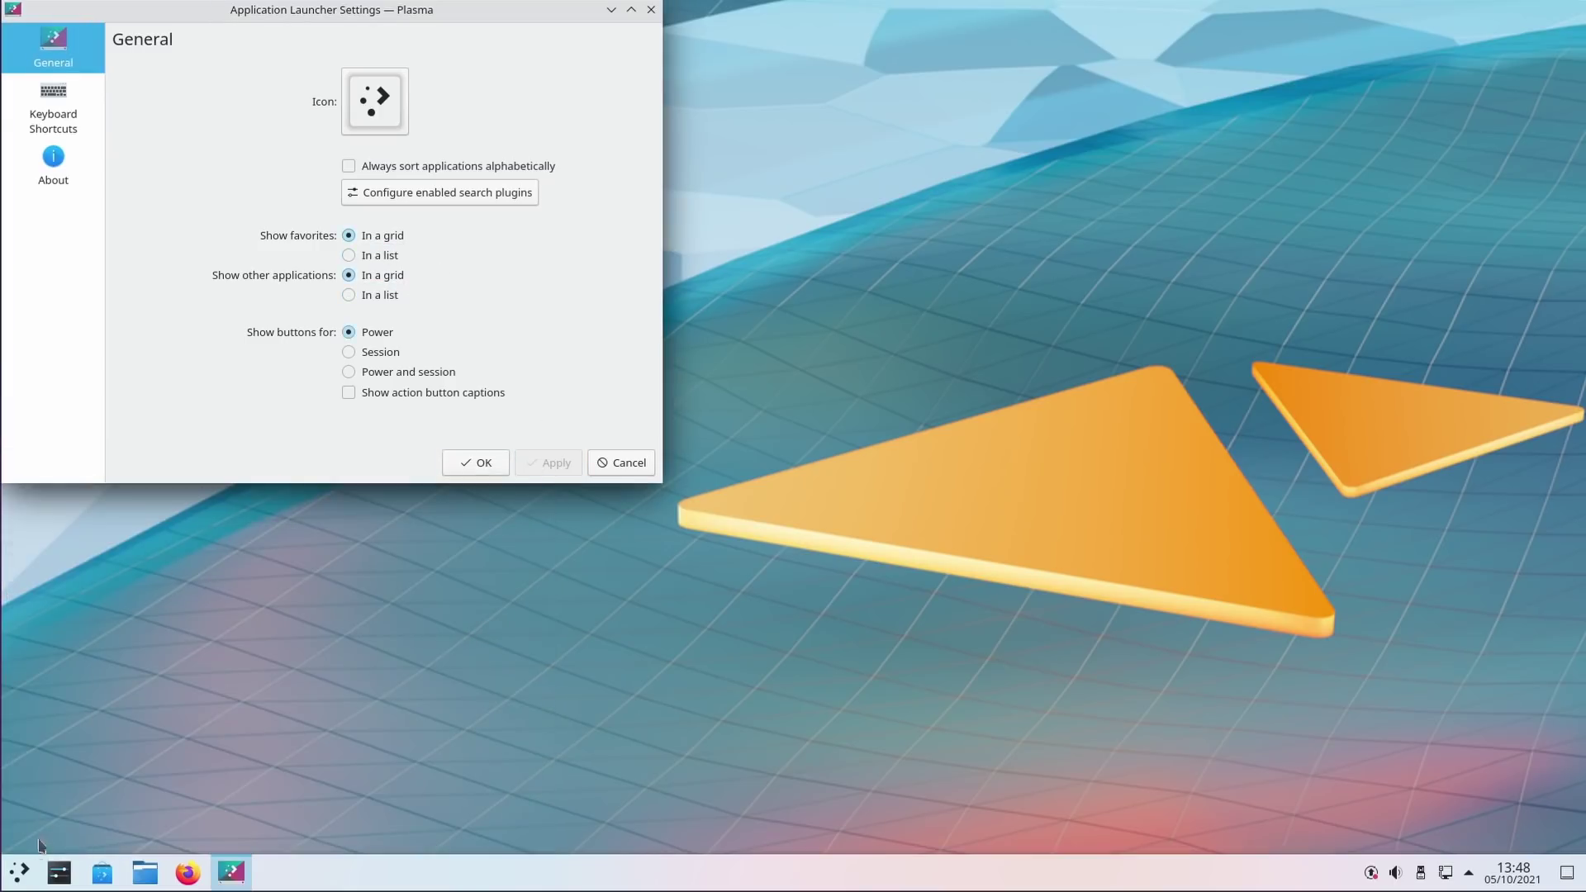
pyautogui.click(19, 872)
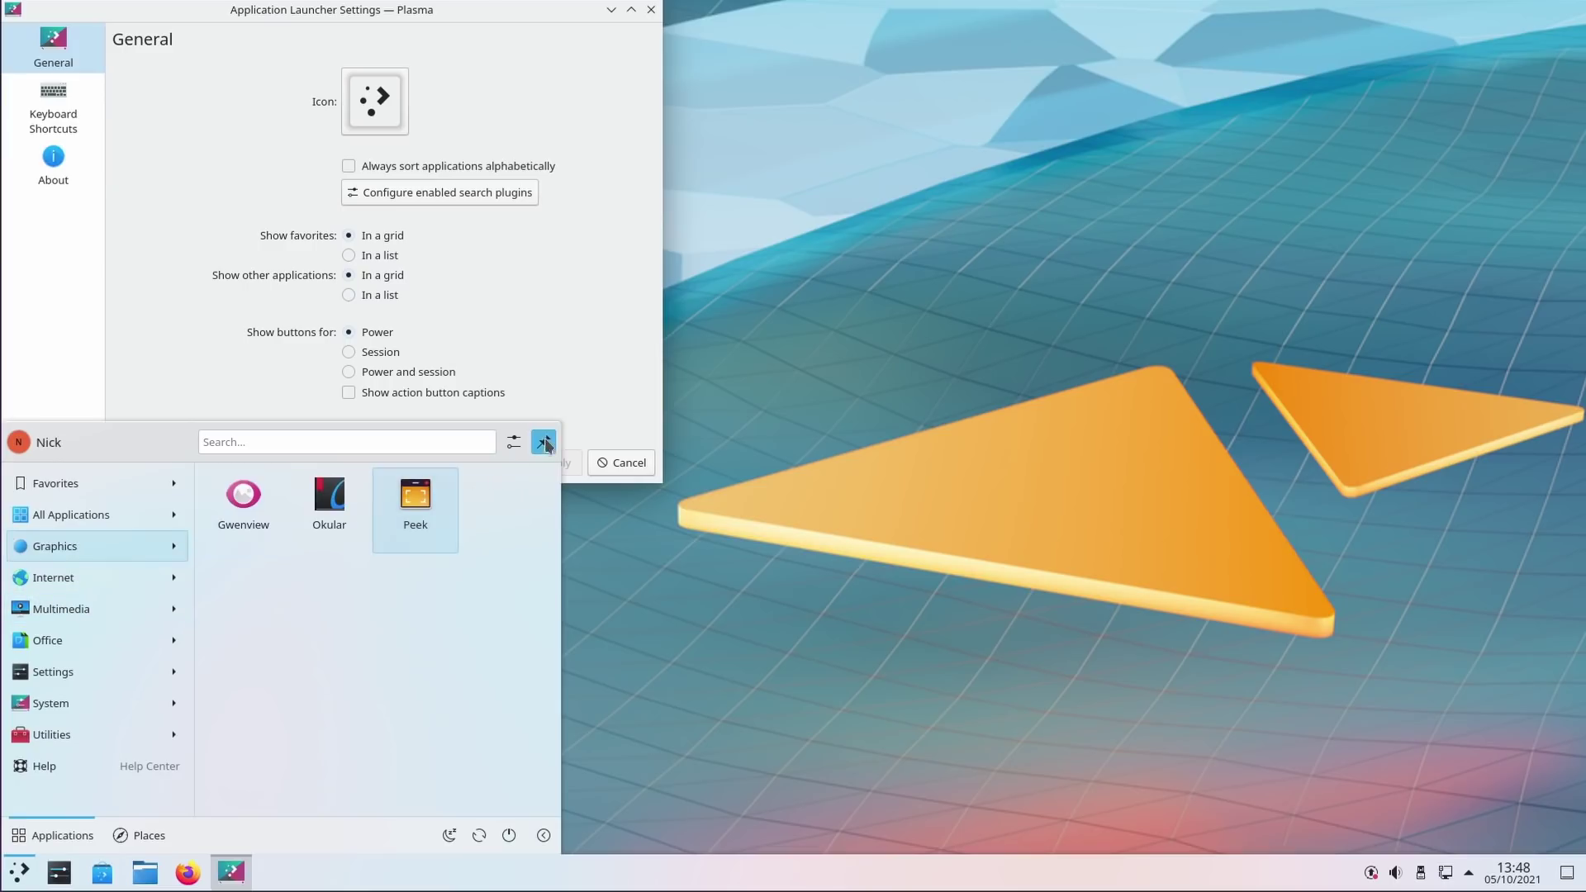
pyautogui.moveTo(537, 15); pyautogui.dragTo(1000, 194)
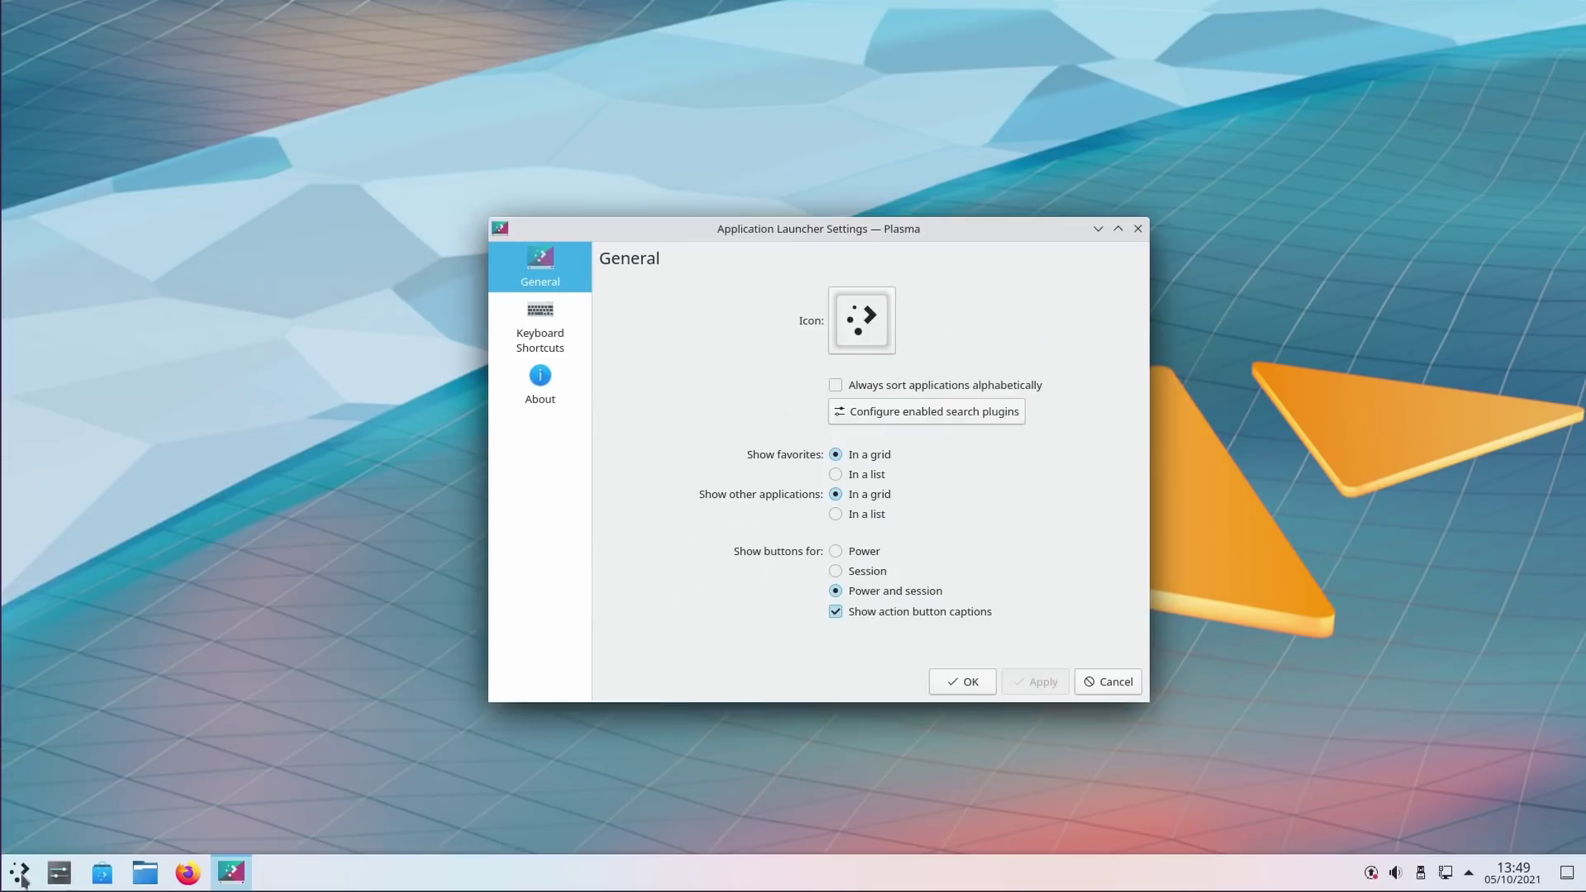
pyautogui.click(18, 872)
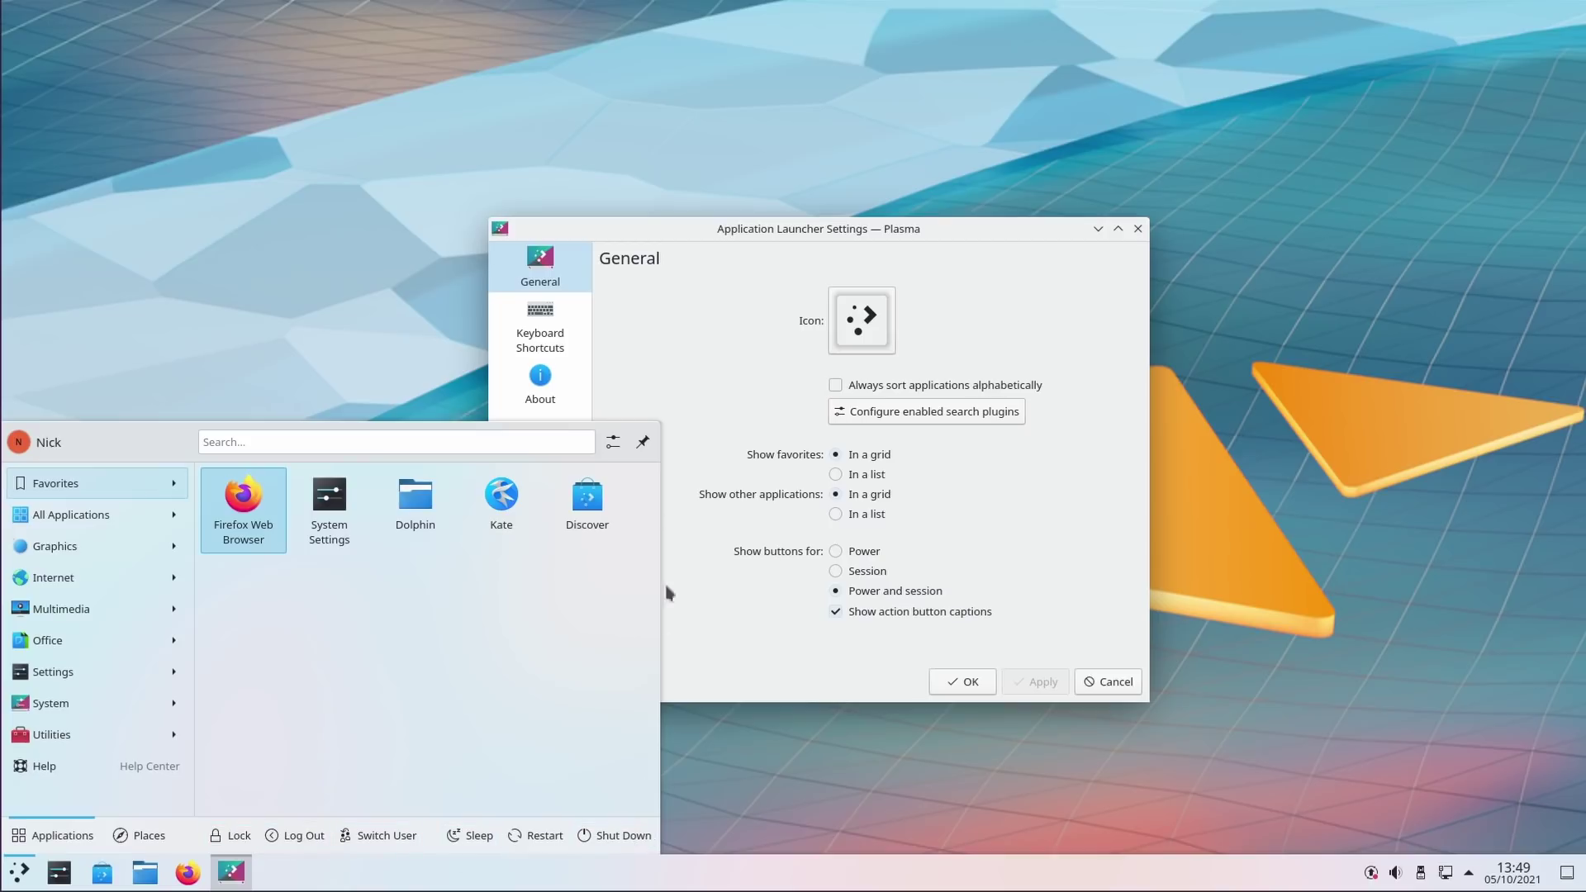
pyautogui.click(854, 552)
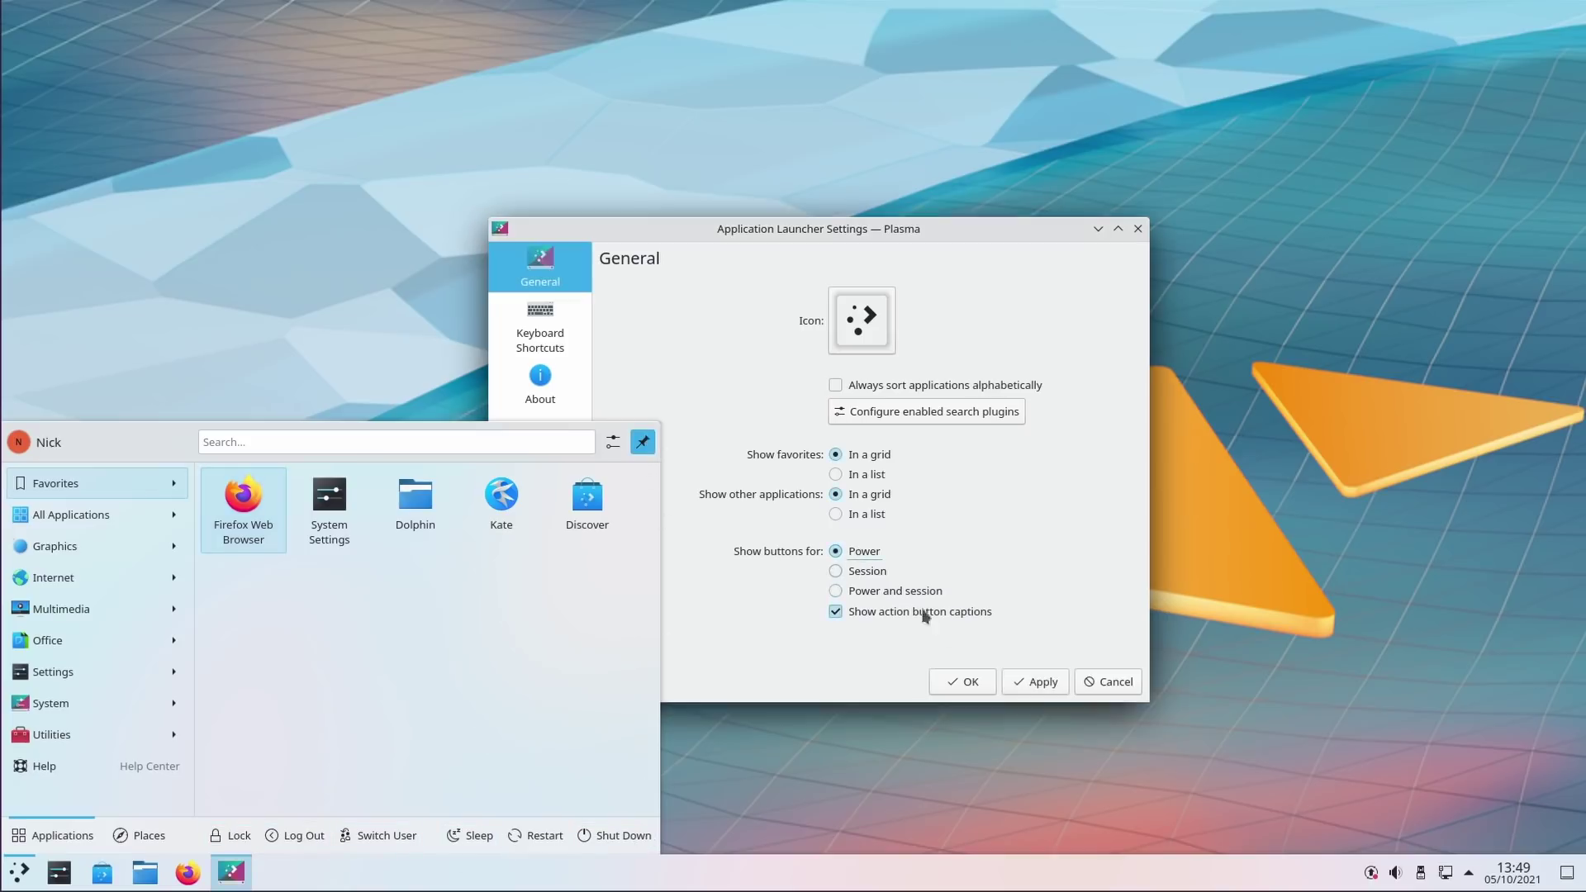
pyautogui.click(1044, 682)
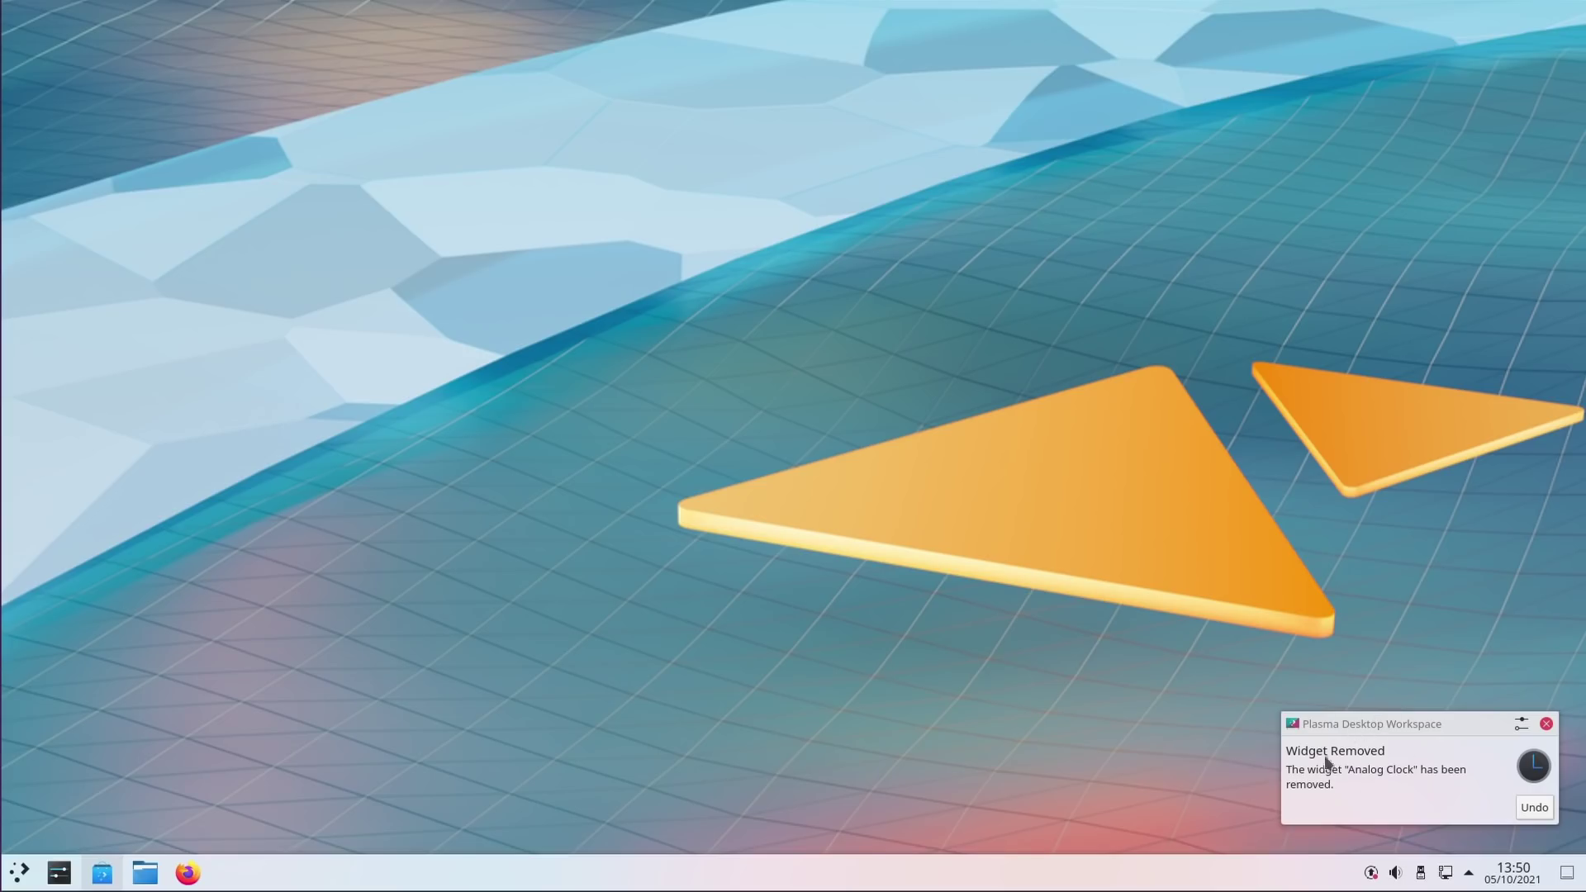
# - Copy the Widget Removed notification text to the clipboard and dismiss the notification
pyautogui.tripleClick(1378, 766)
pyautogui.hotkey('ctrl', 'c')
pyautogui.press('super+v')
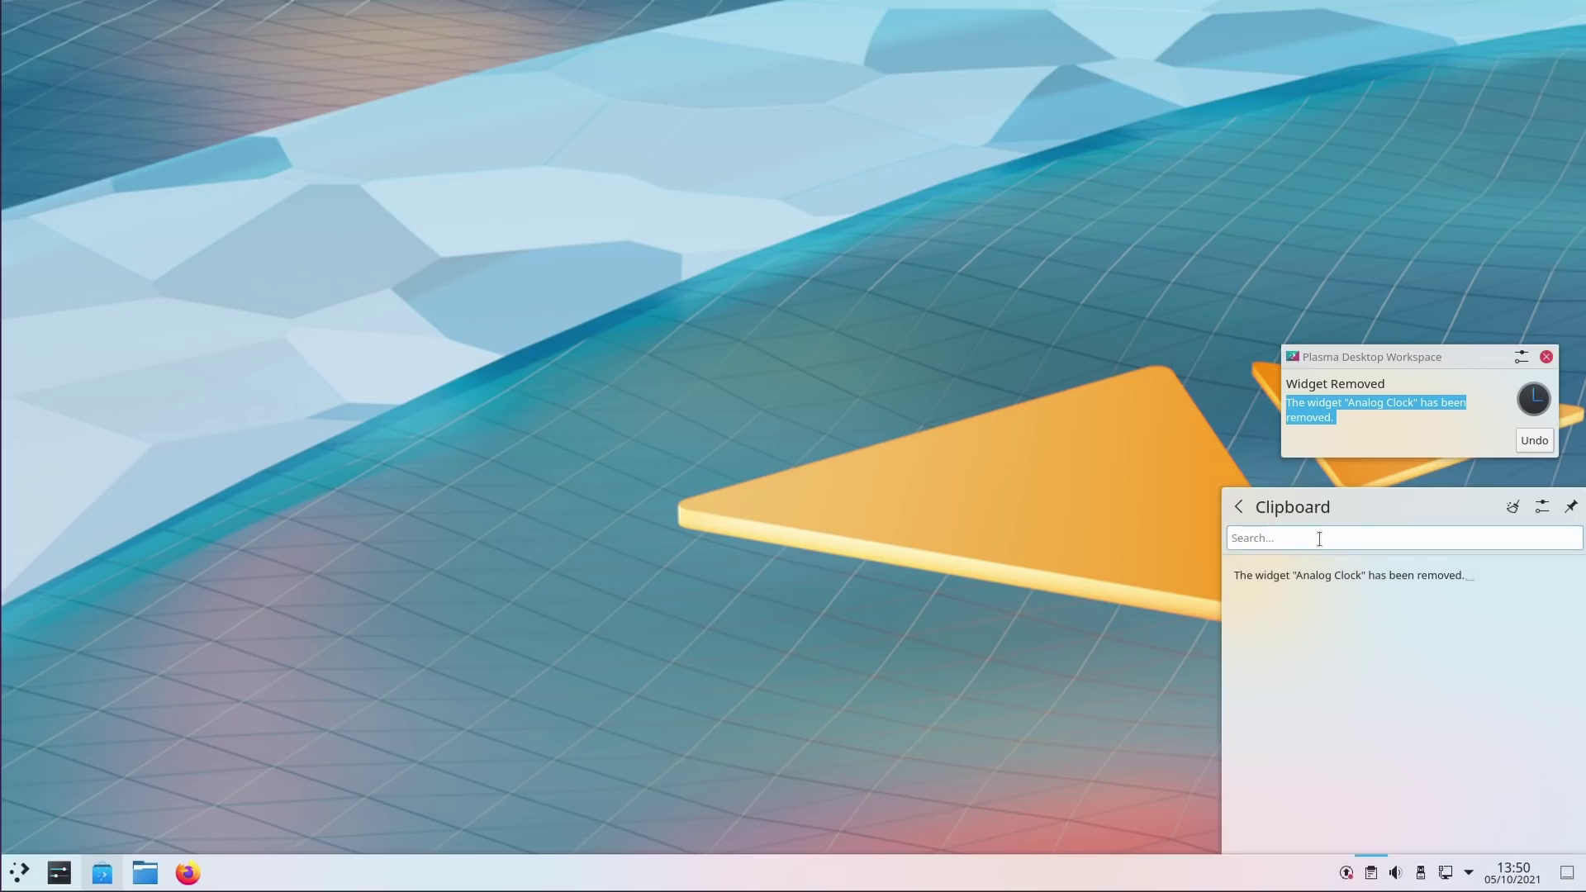
pyautogui.click(1545, 357)
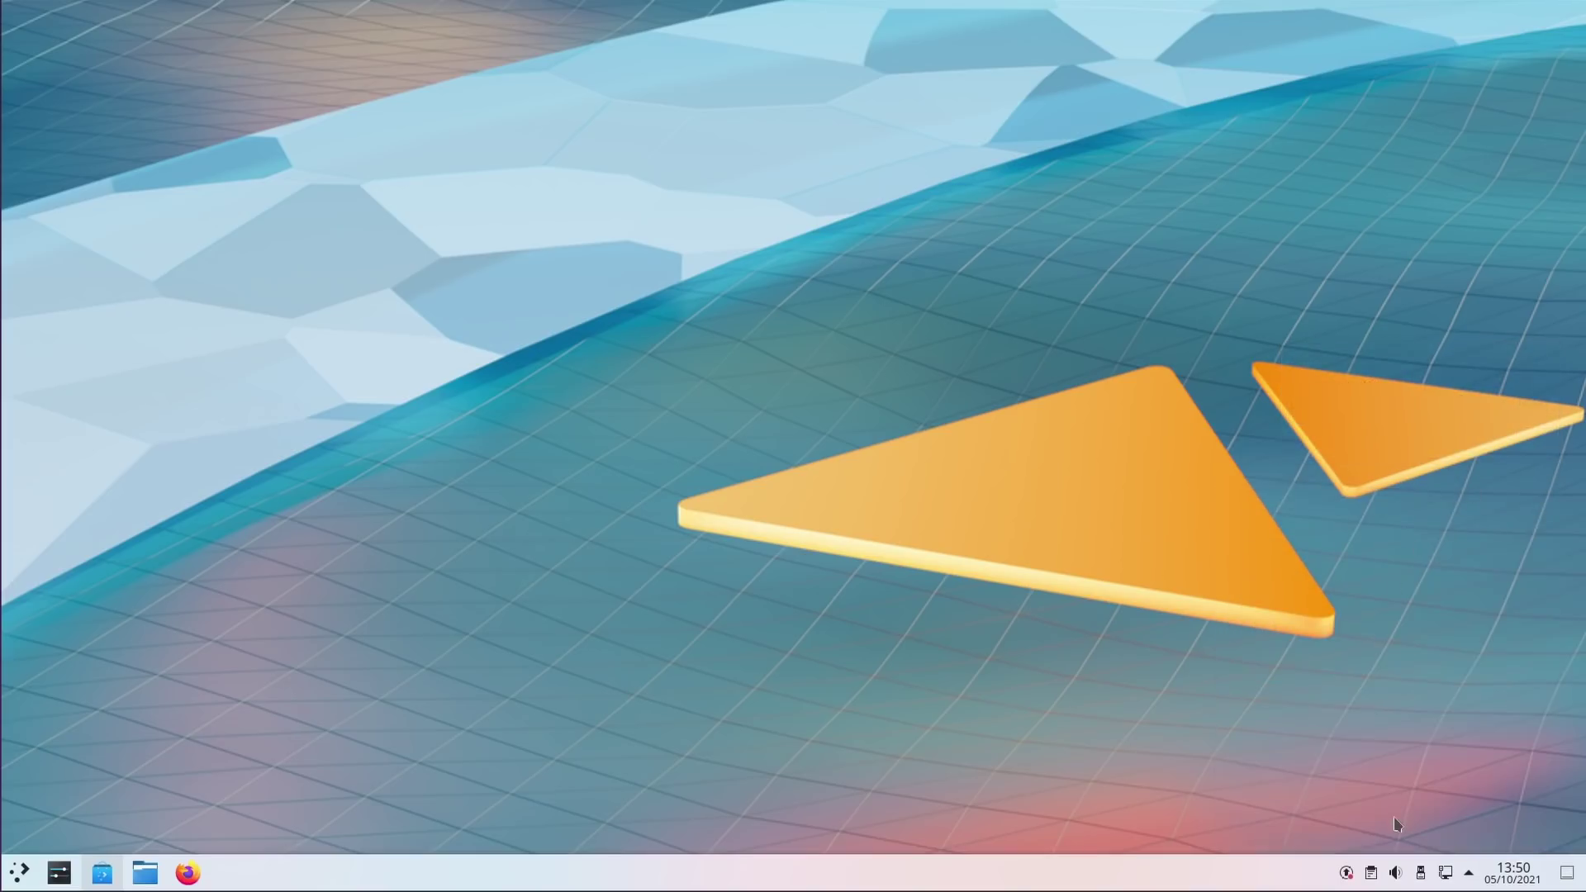
# - Open the clipboard history's settings dialog, then close it
pyautogui.click(1371, 873)
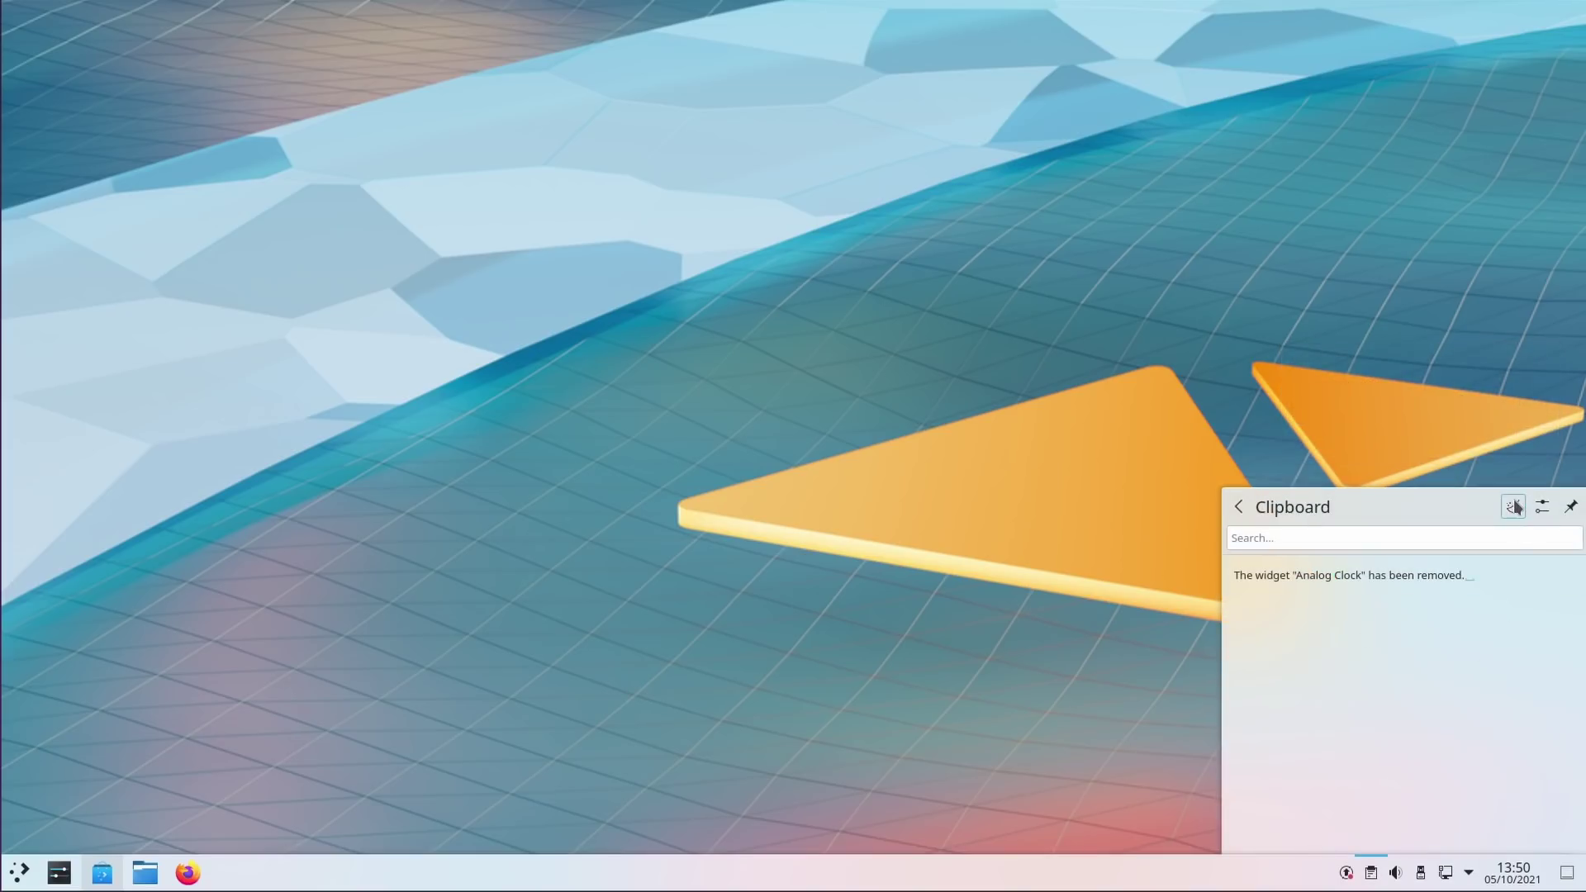
pyautogui.click(1542, 510)
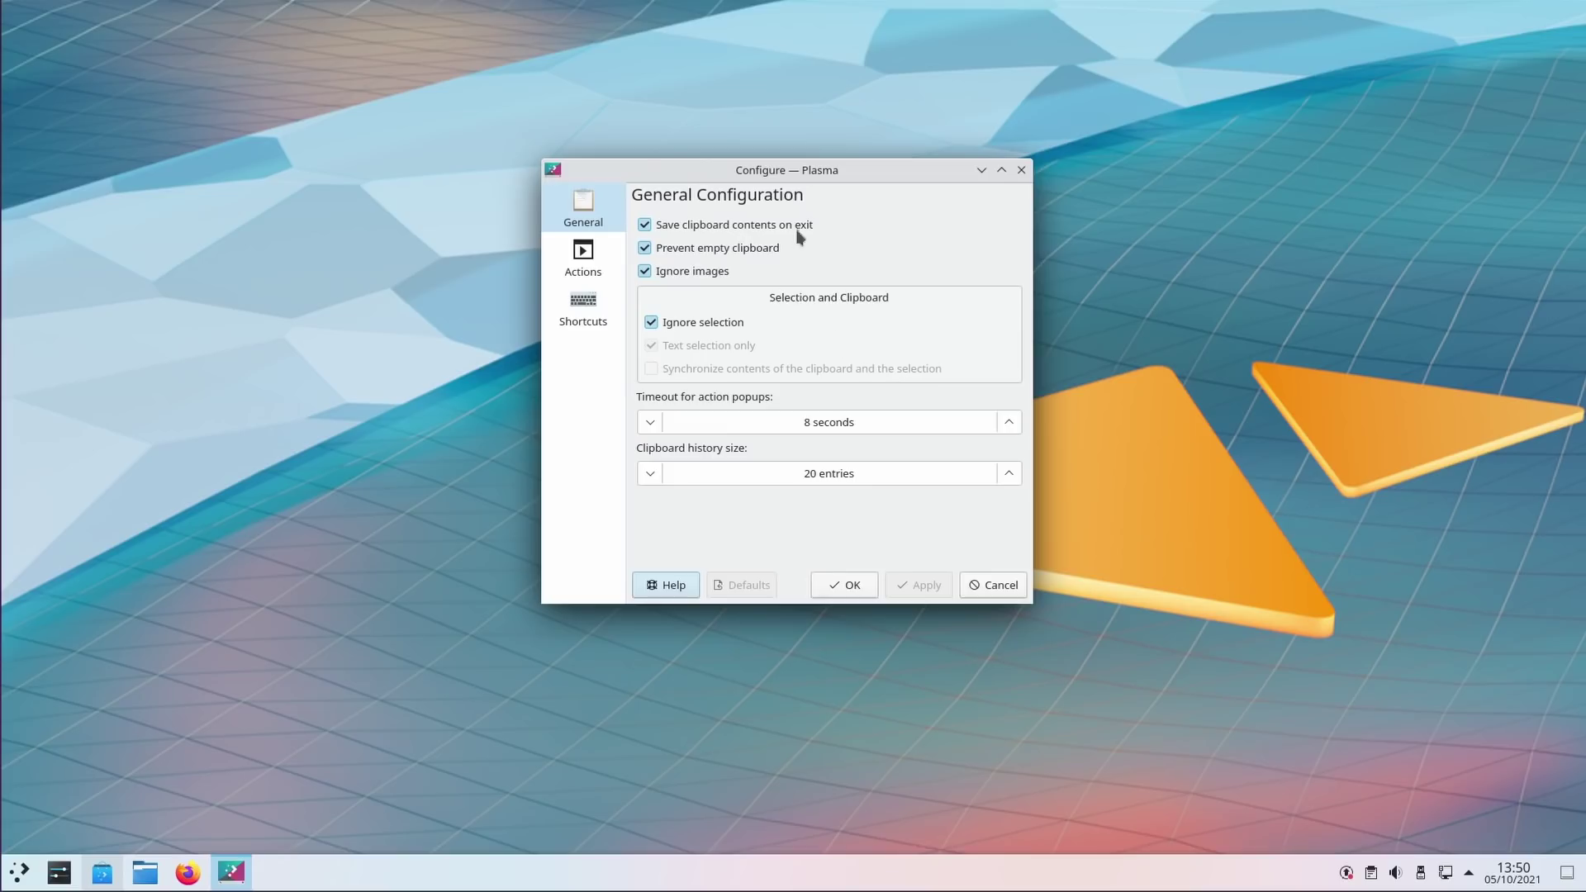
pyautogui.press('Escape')
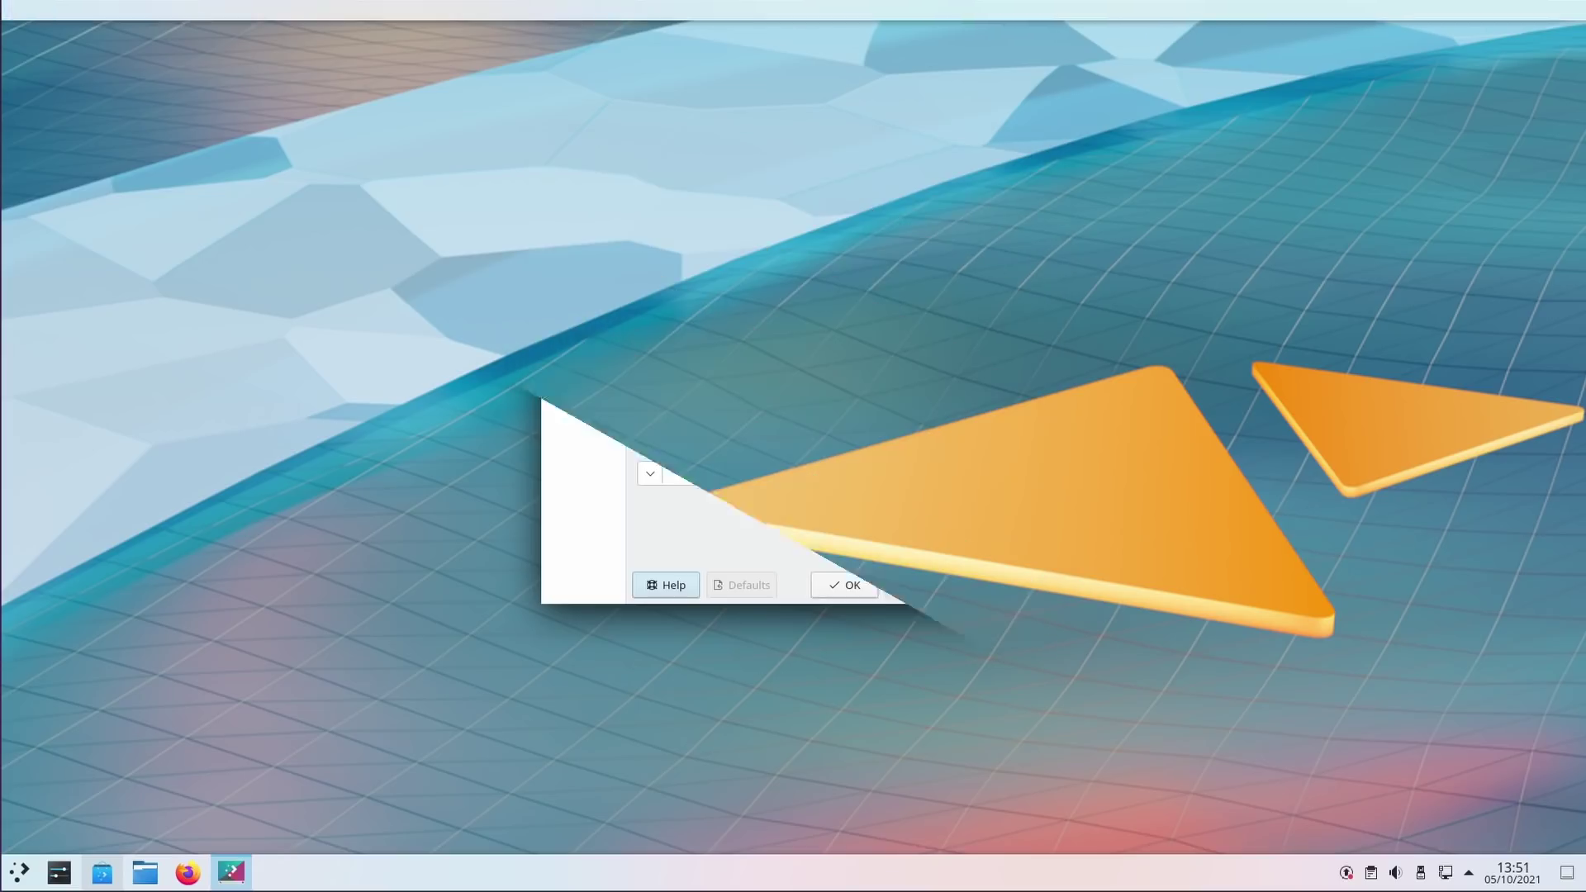
# - Open Dolphin at Home, move its window up-left, and browse the File menu commands
pyautogui.click(145, 873)
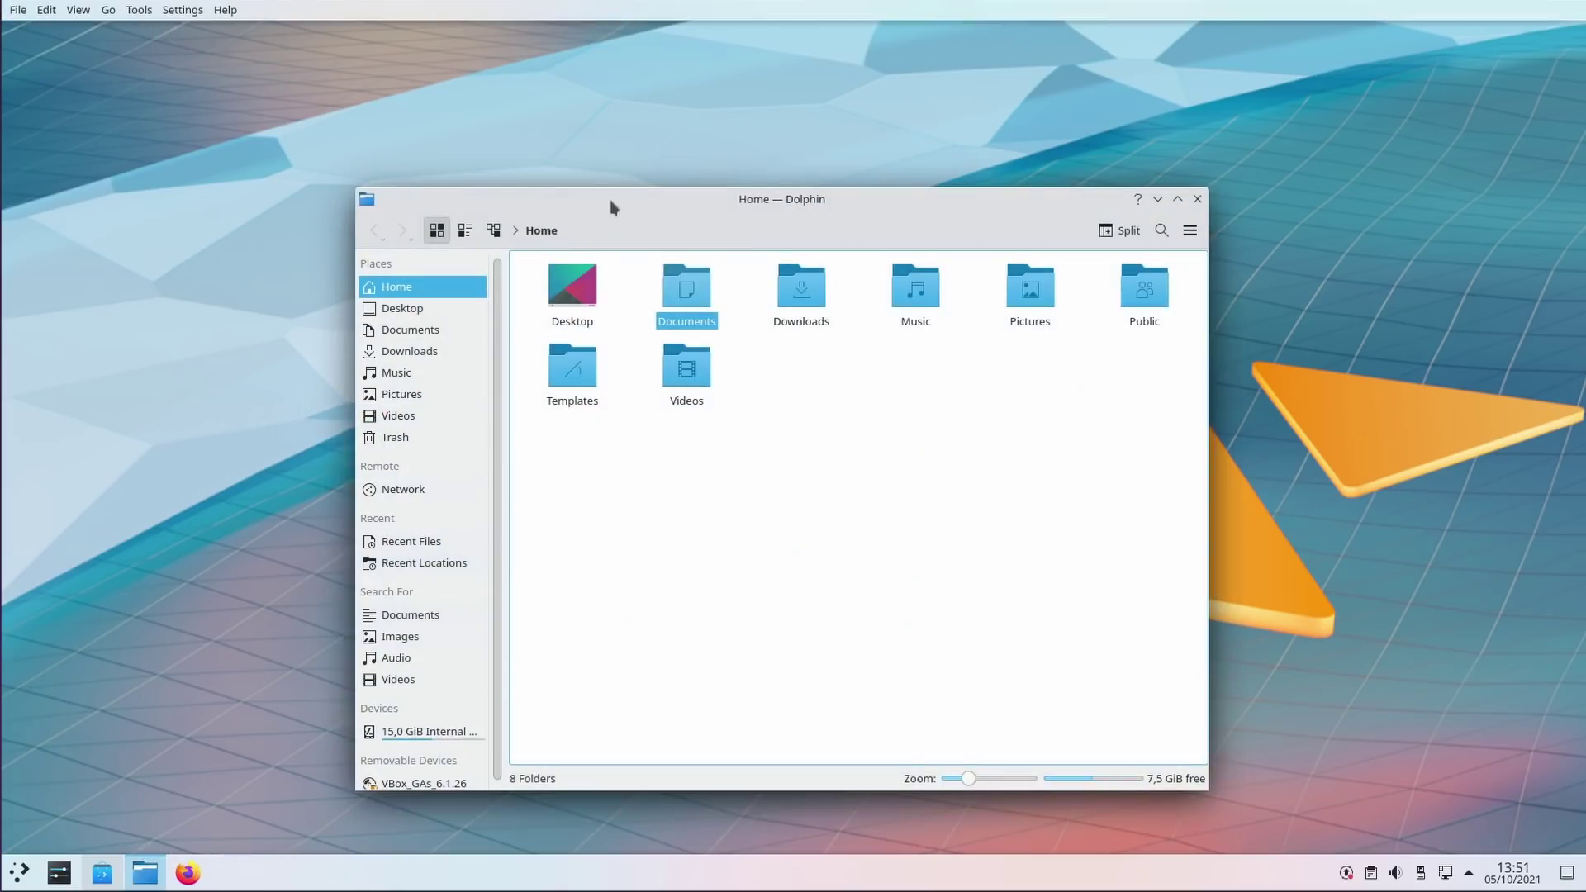
pyautogui.moveTo(610, 200); pyautogui.dragTo(274, 74)
pyautogui.click(18, 10)
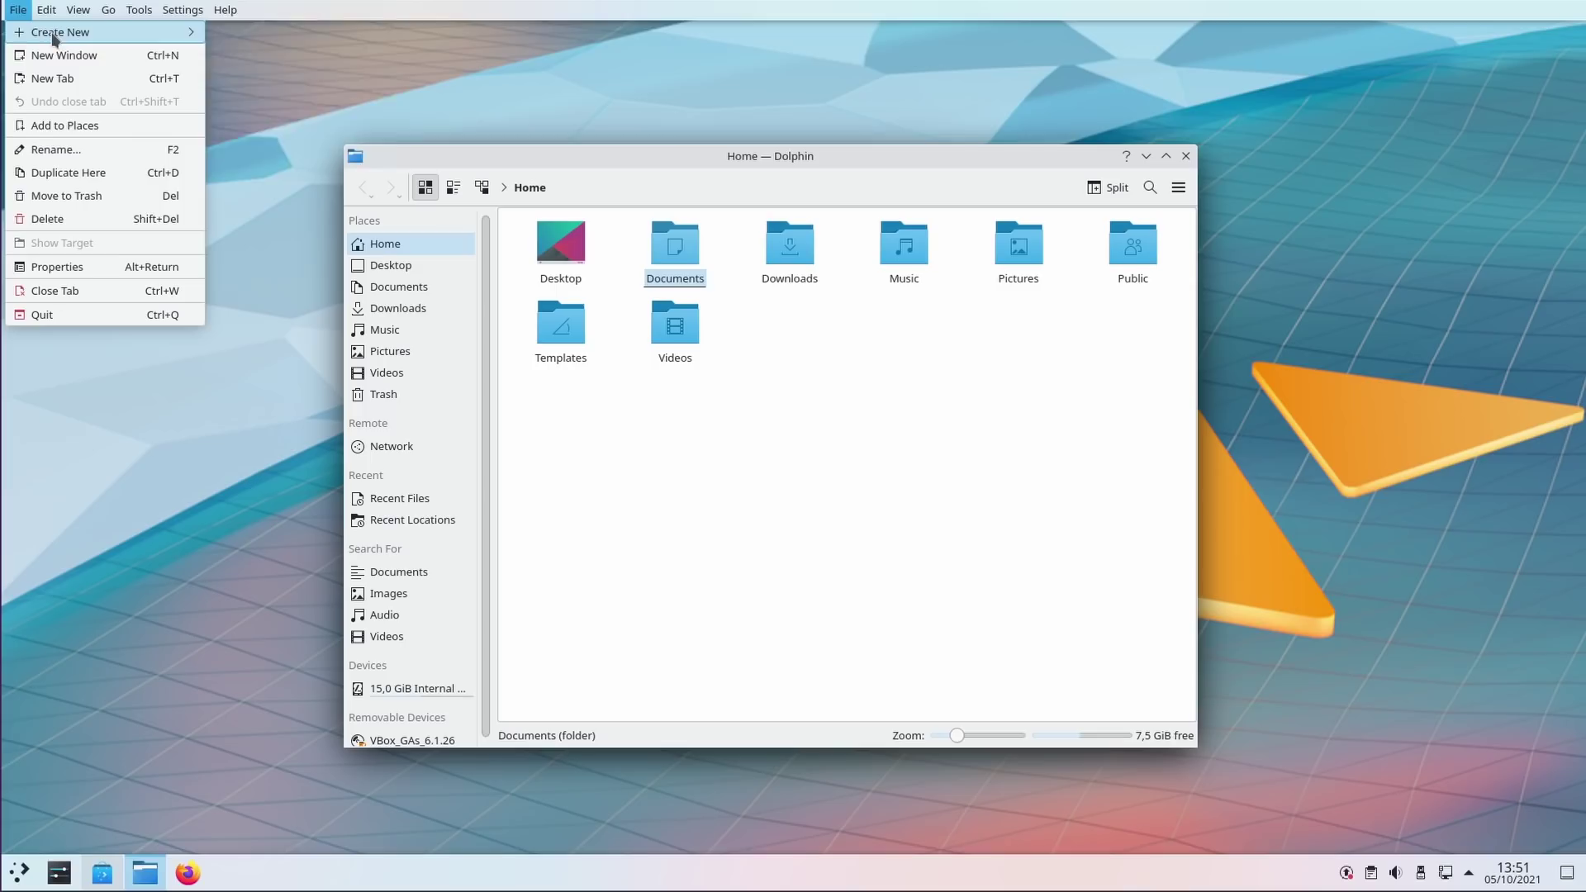
pyautogui.moveTo(45, 16)
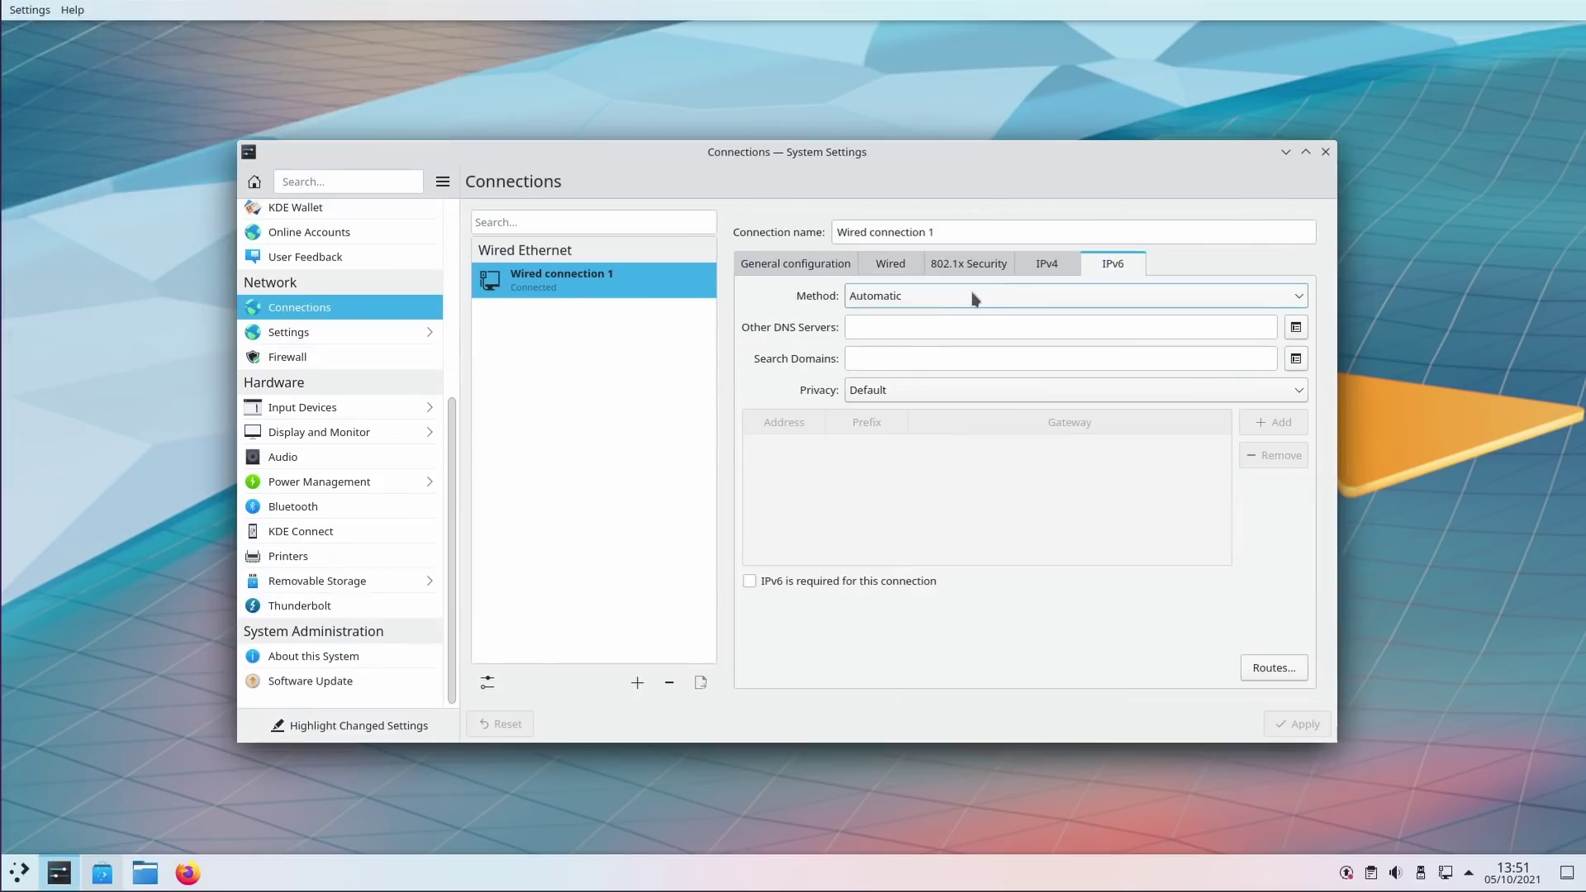
pyautogui.click(975, 298)
# - Set Wired connection 1's IPv6 method to Disabled, then view its address details and speed graph
pyautogui.click(914, 444)
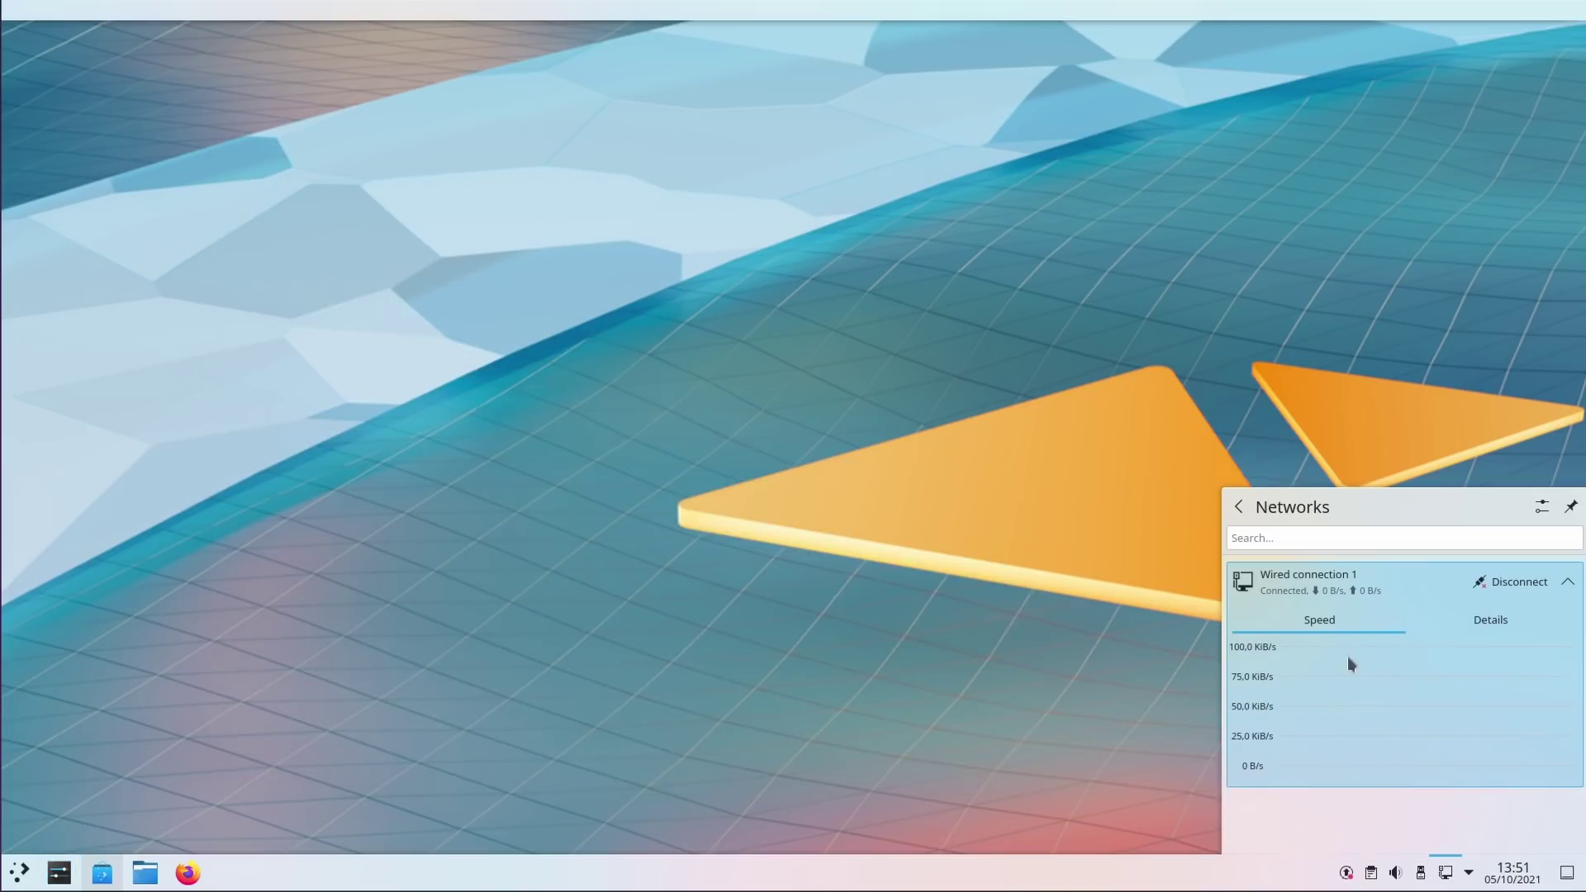
pyautogui.click(1493, 621)
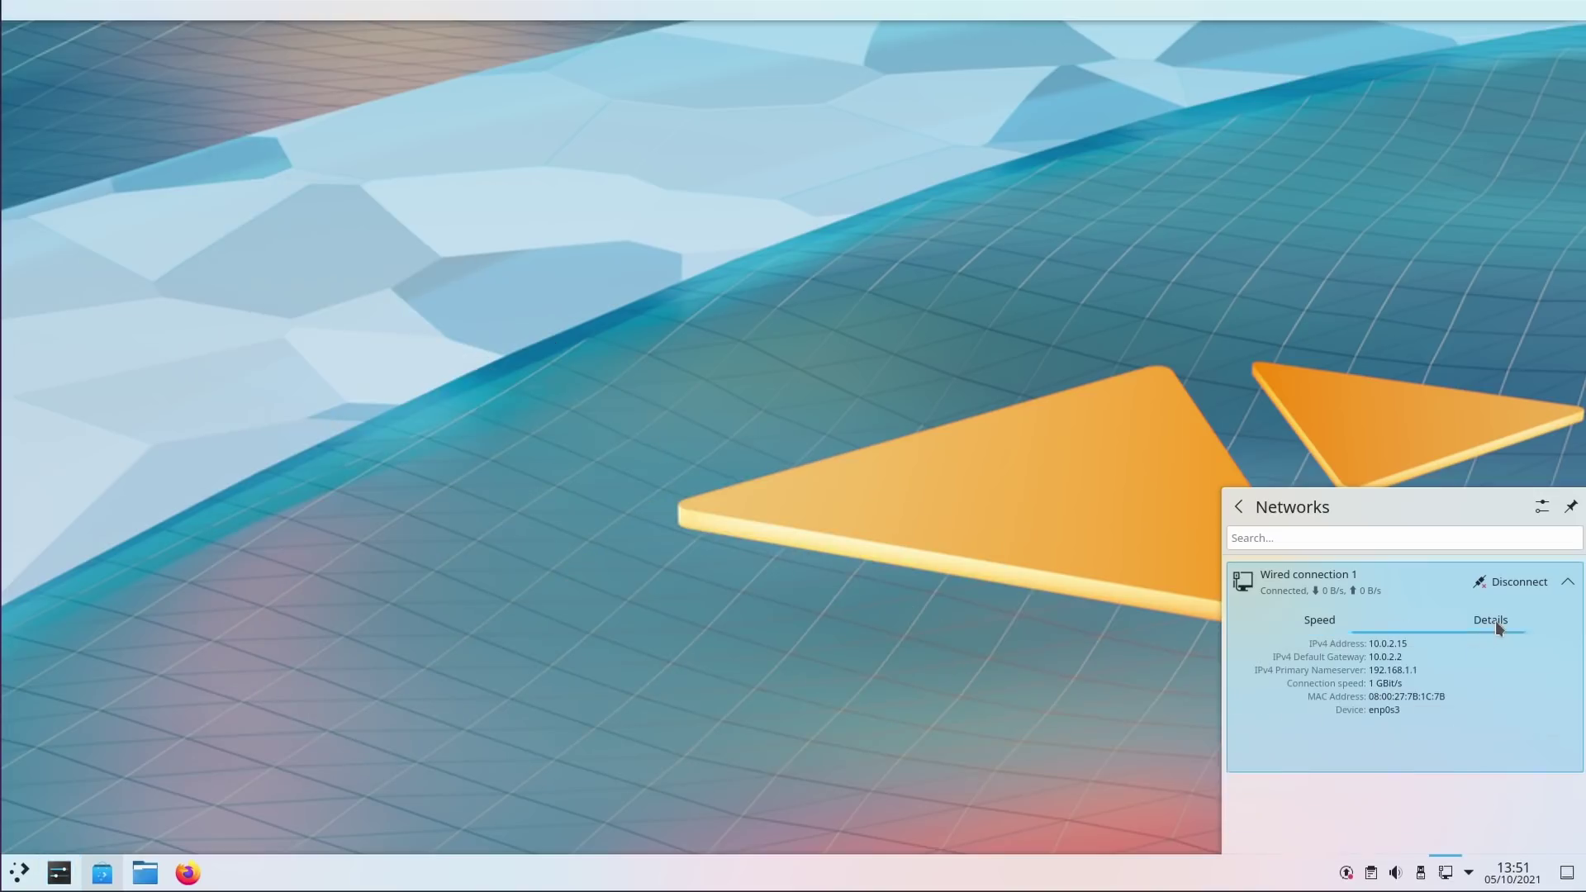
pyautogui.click(1321, 619)
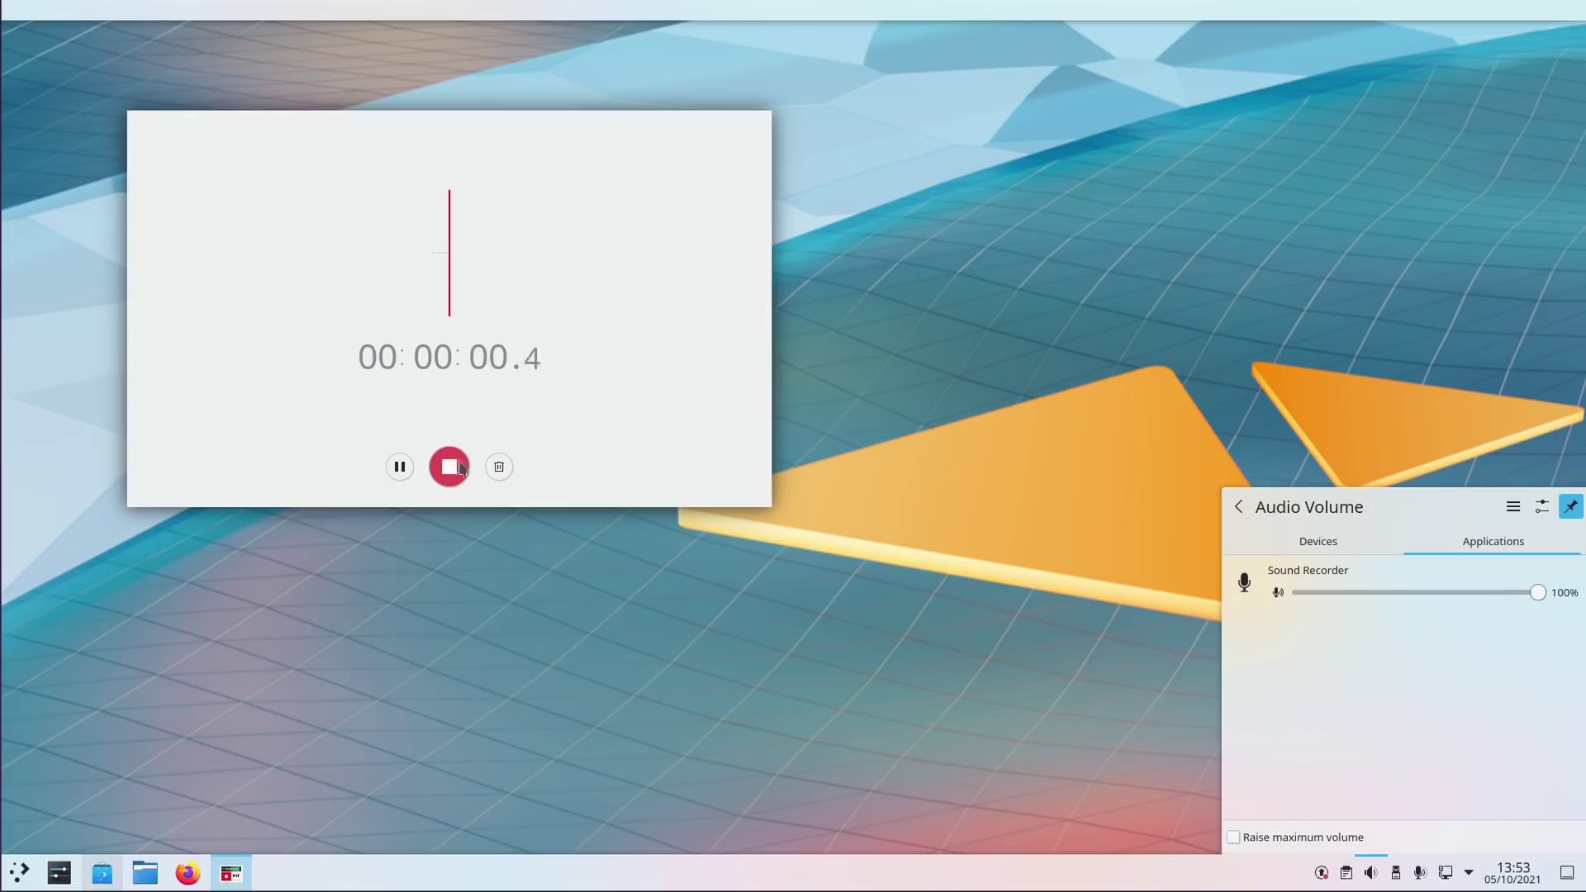
# - Stop the recording, name it 'test 2', and play back the earlier 'test' recording
pyautogui.click(449, 468)
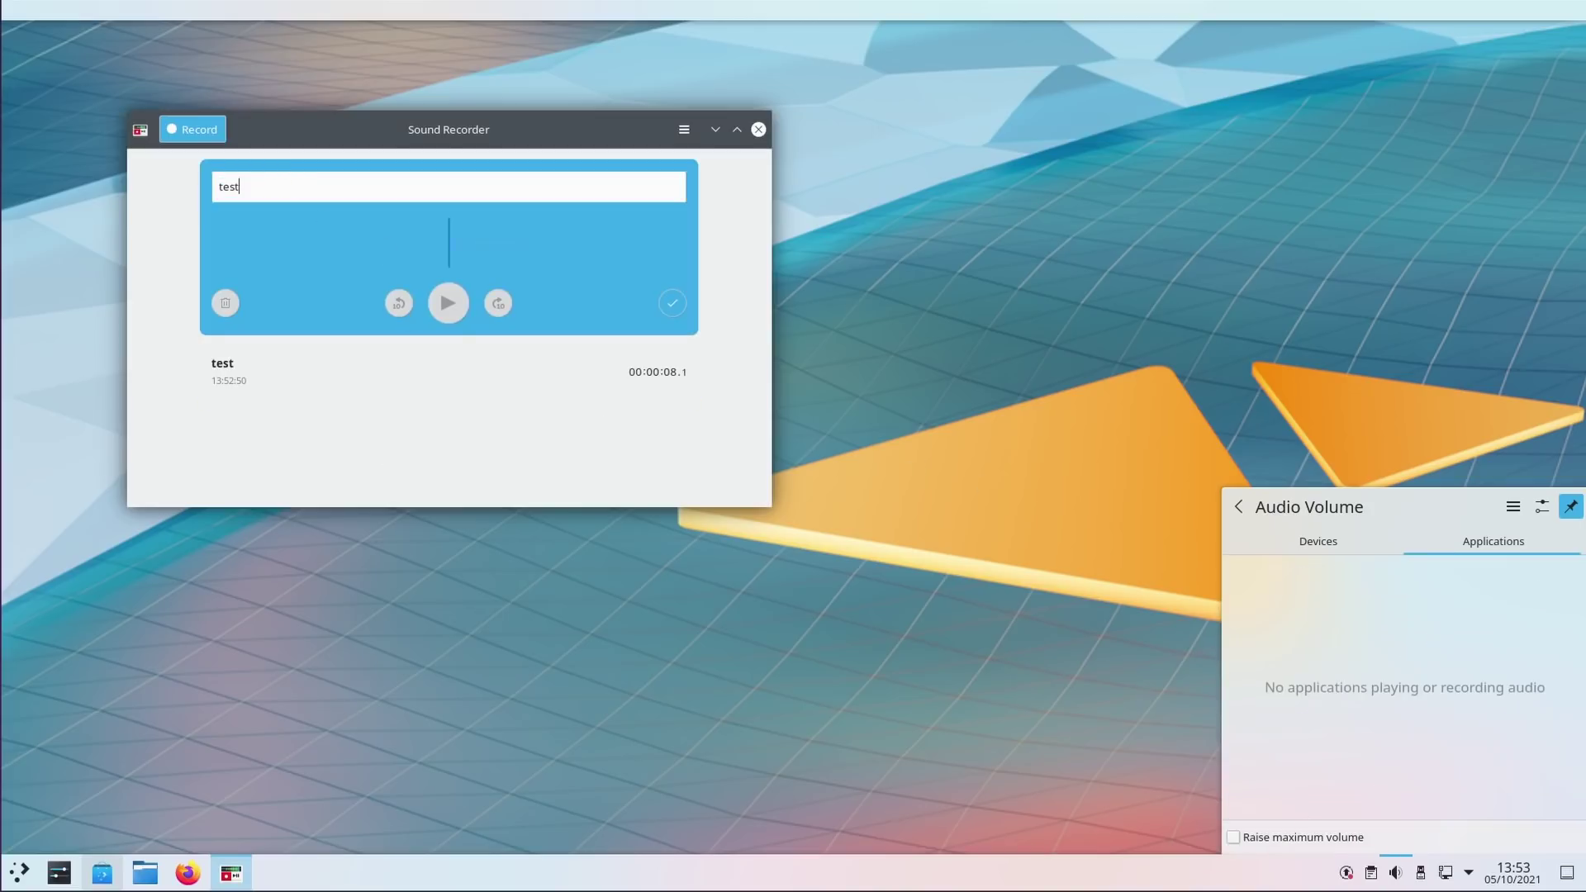
pyautogui.write('test 2')
pyautogui.press('Return')
pyautogui.click(347, 378)
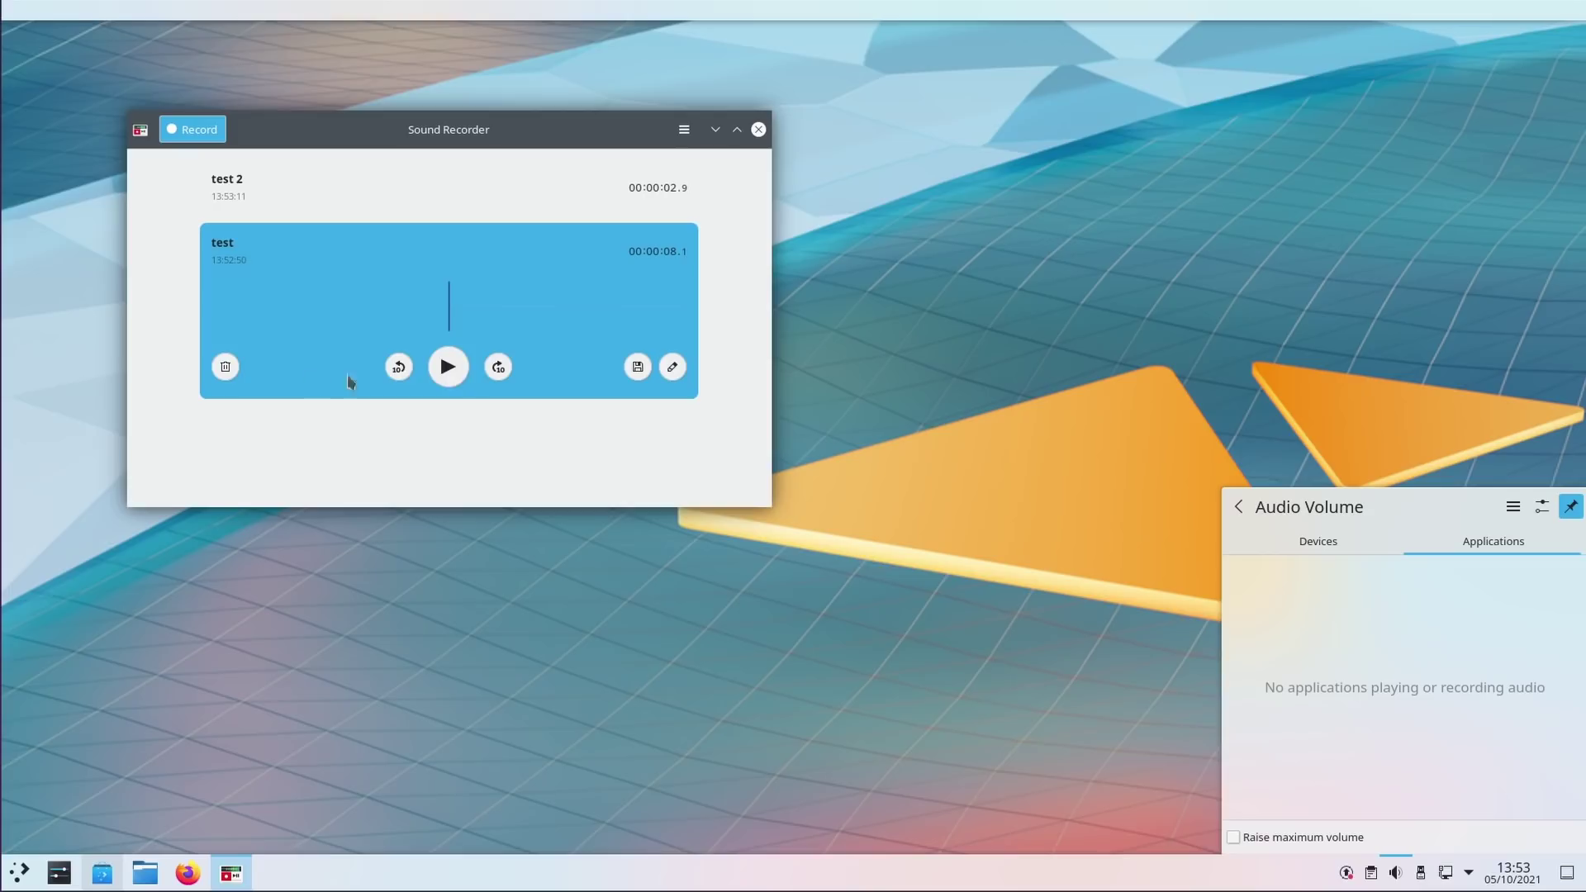
pyautogui.click(448, 369)
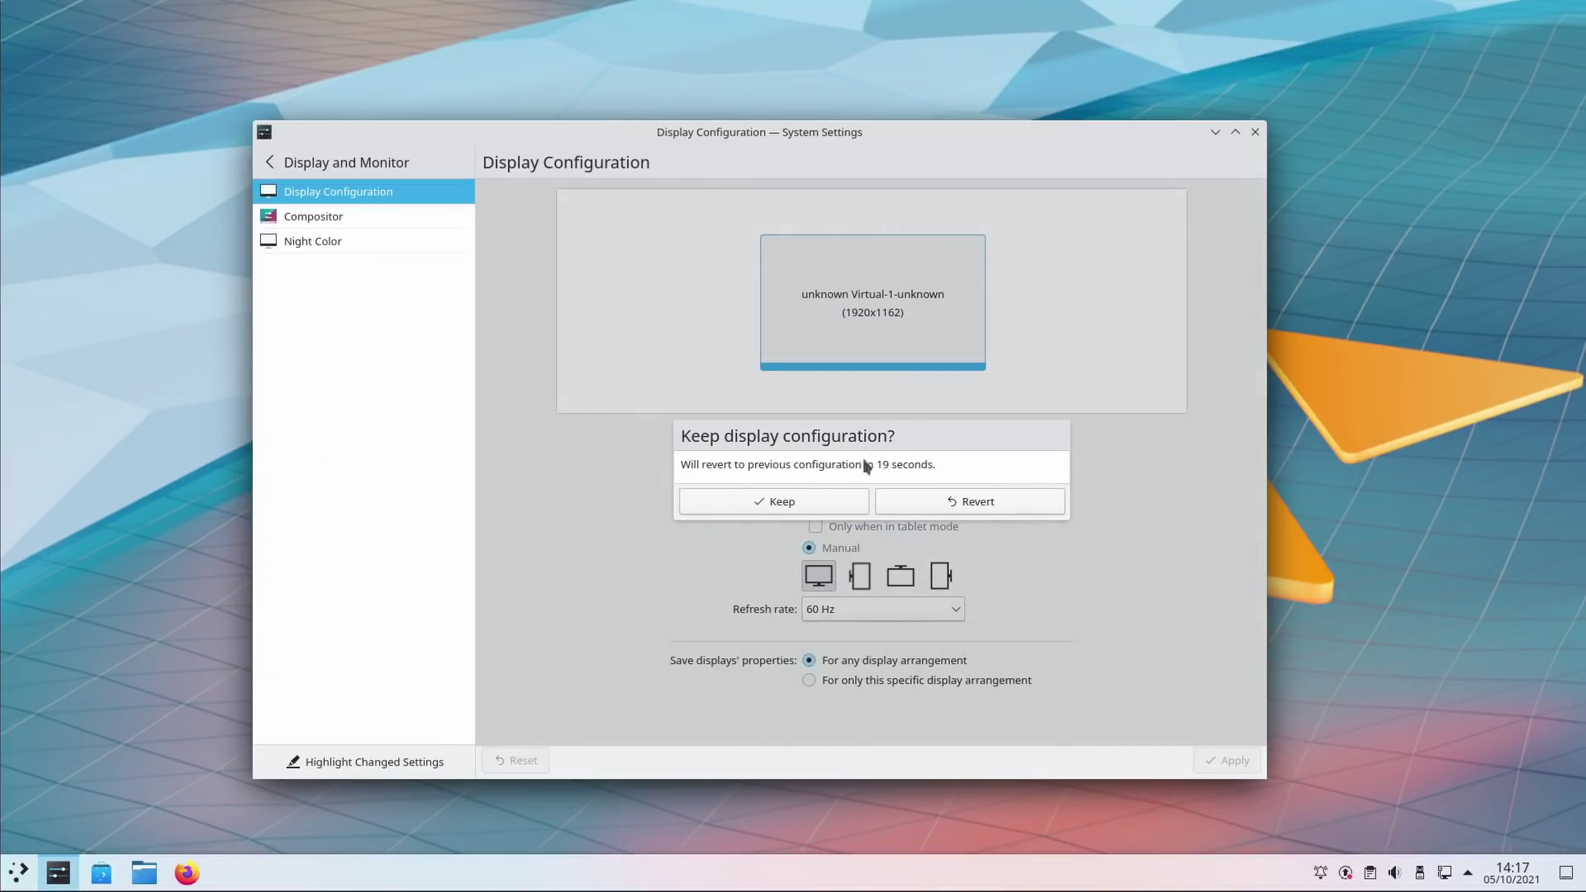
# - Keep the new display configuration, return to the display search results and reposition the window
pyautogui.click(776, 502)
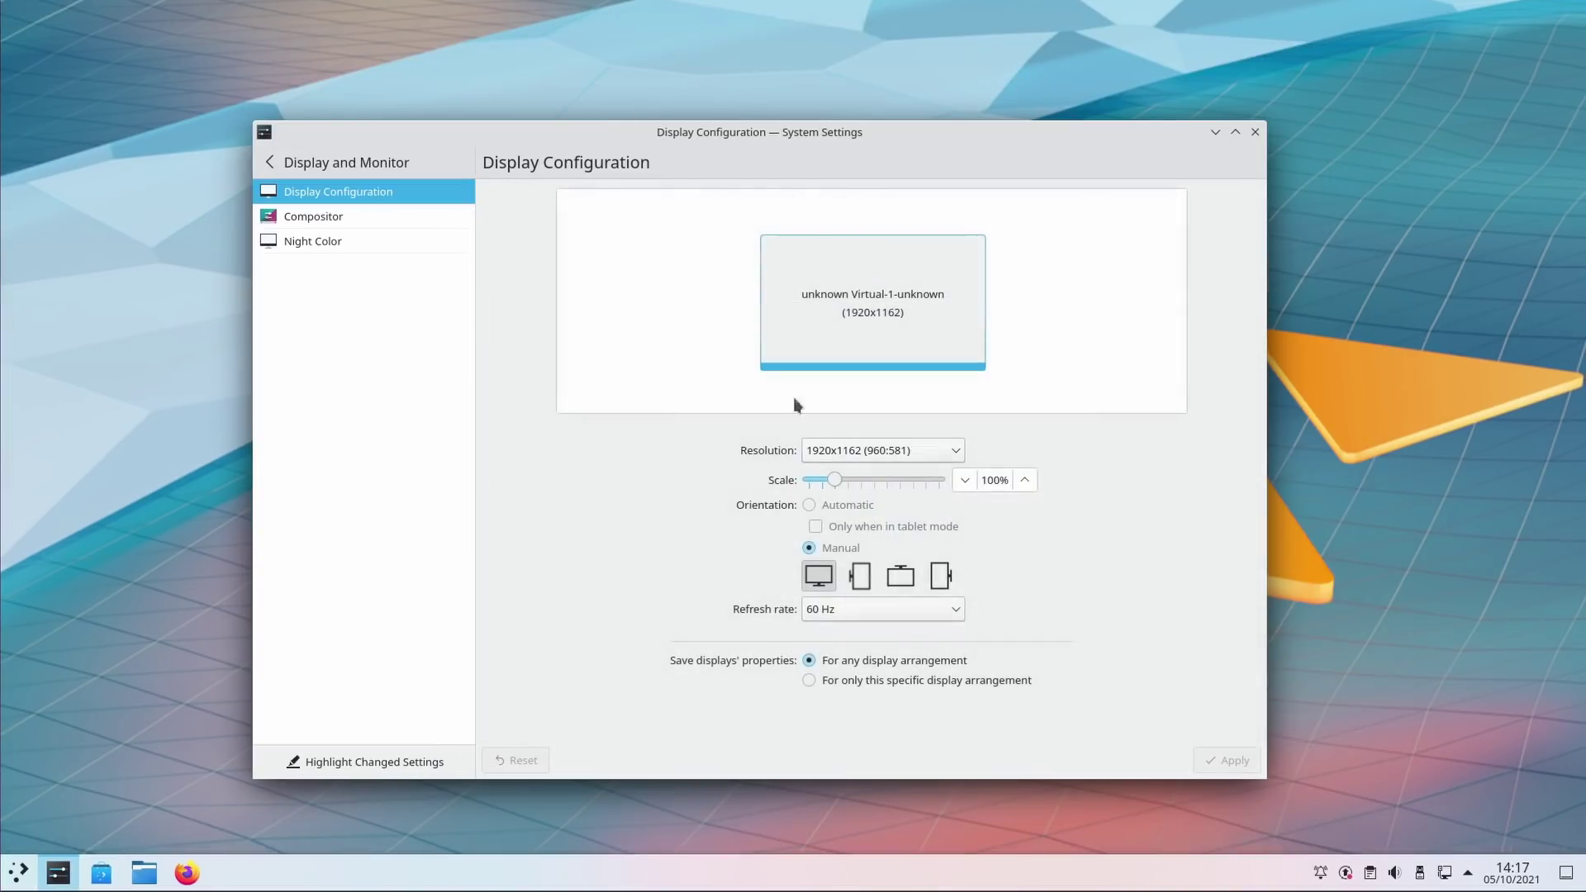
pyautogui.click(269, 162)
pyautogui.moveTo(830, 139); pyautogui.dragTo(848, 134)
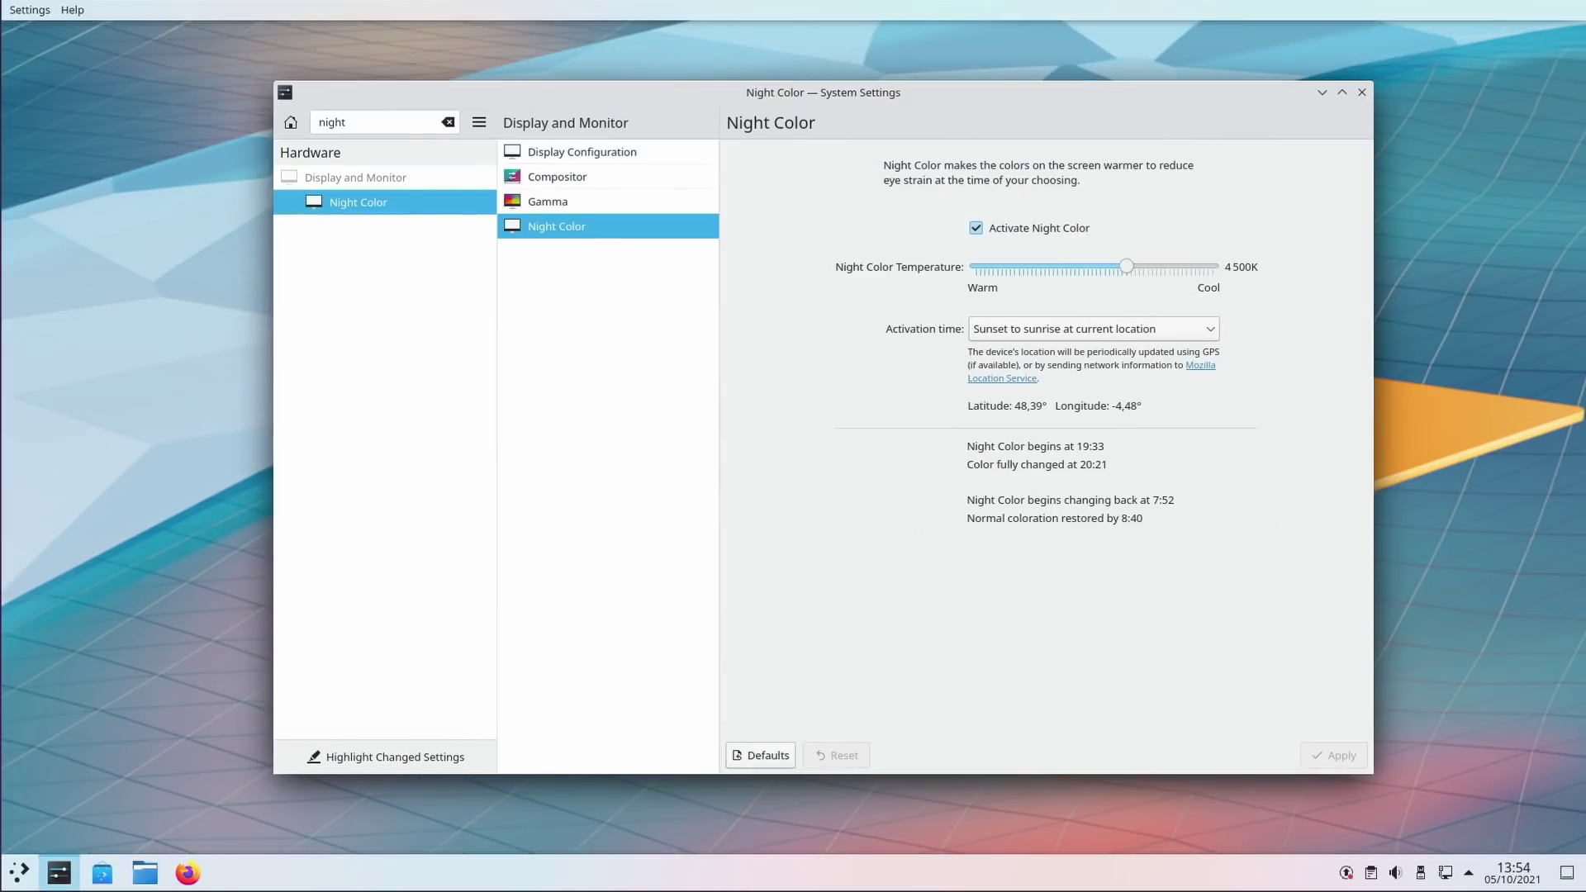
# - Search for 'desktop ef', open the Desktop Effects page and resize the settings window
pyautogui.tripleClick(343, 123)
pyautogui.write('desktop')
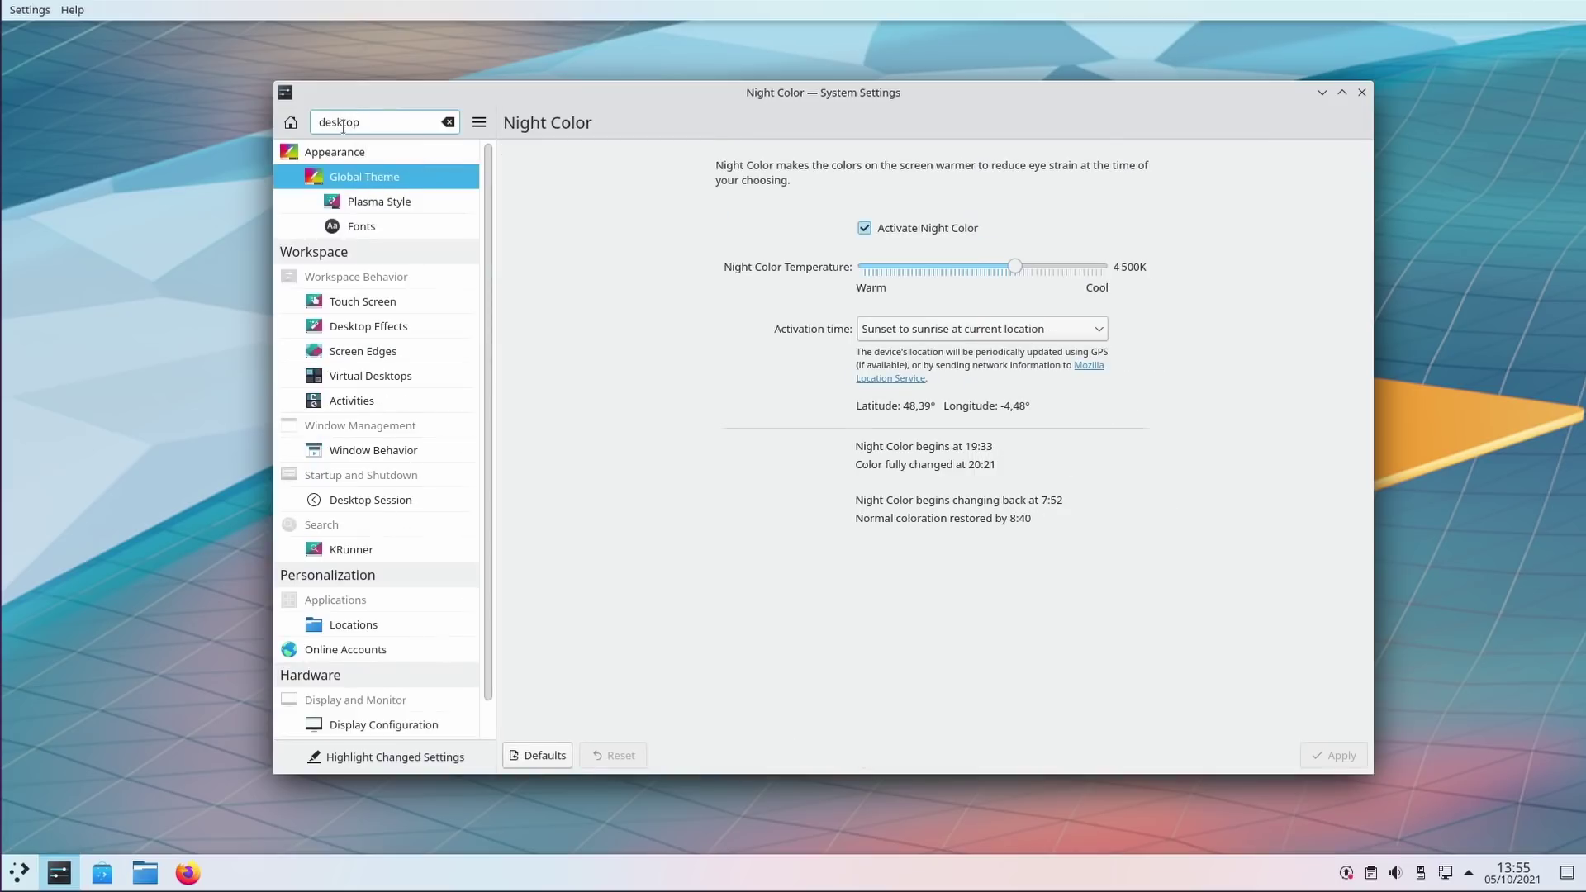
pyautogui.write(' effe')
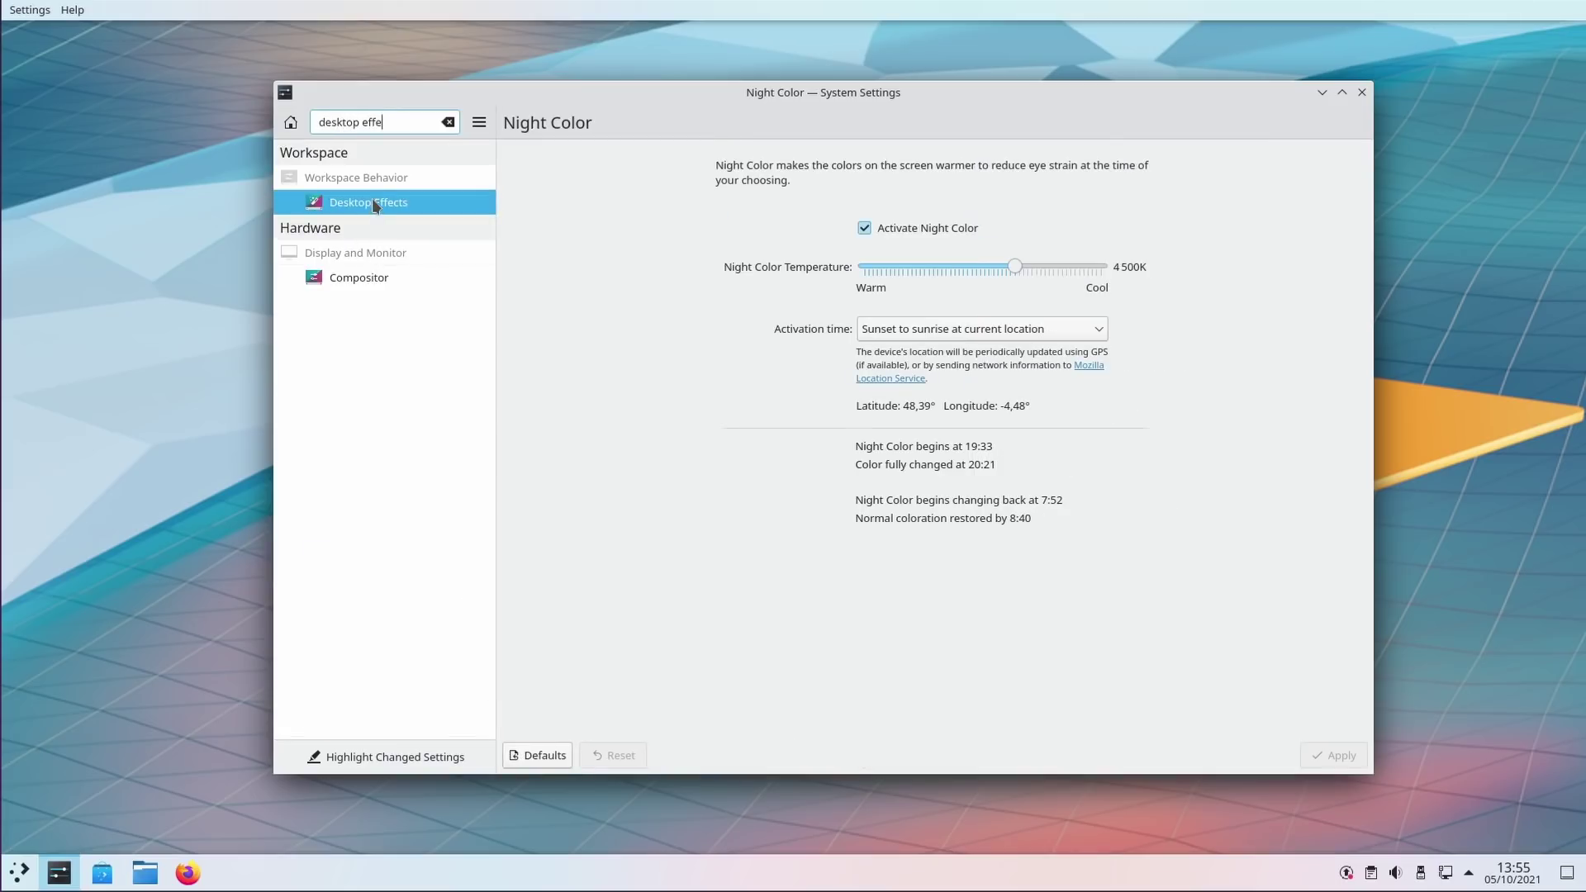
pyautogui.click(374, 206)
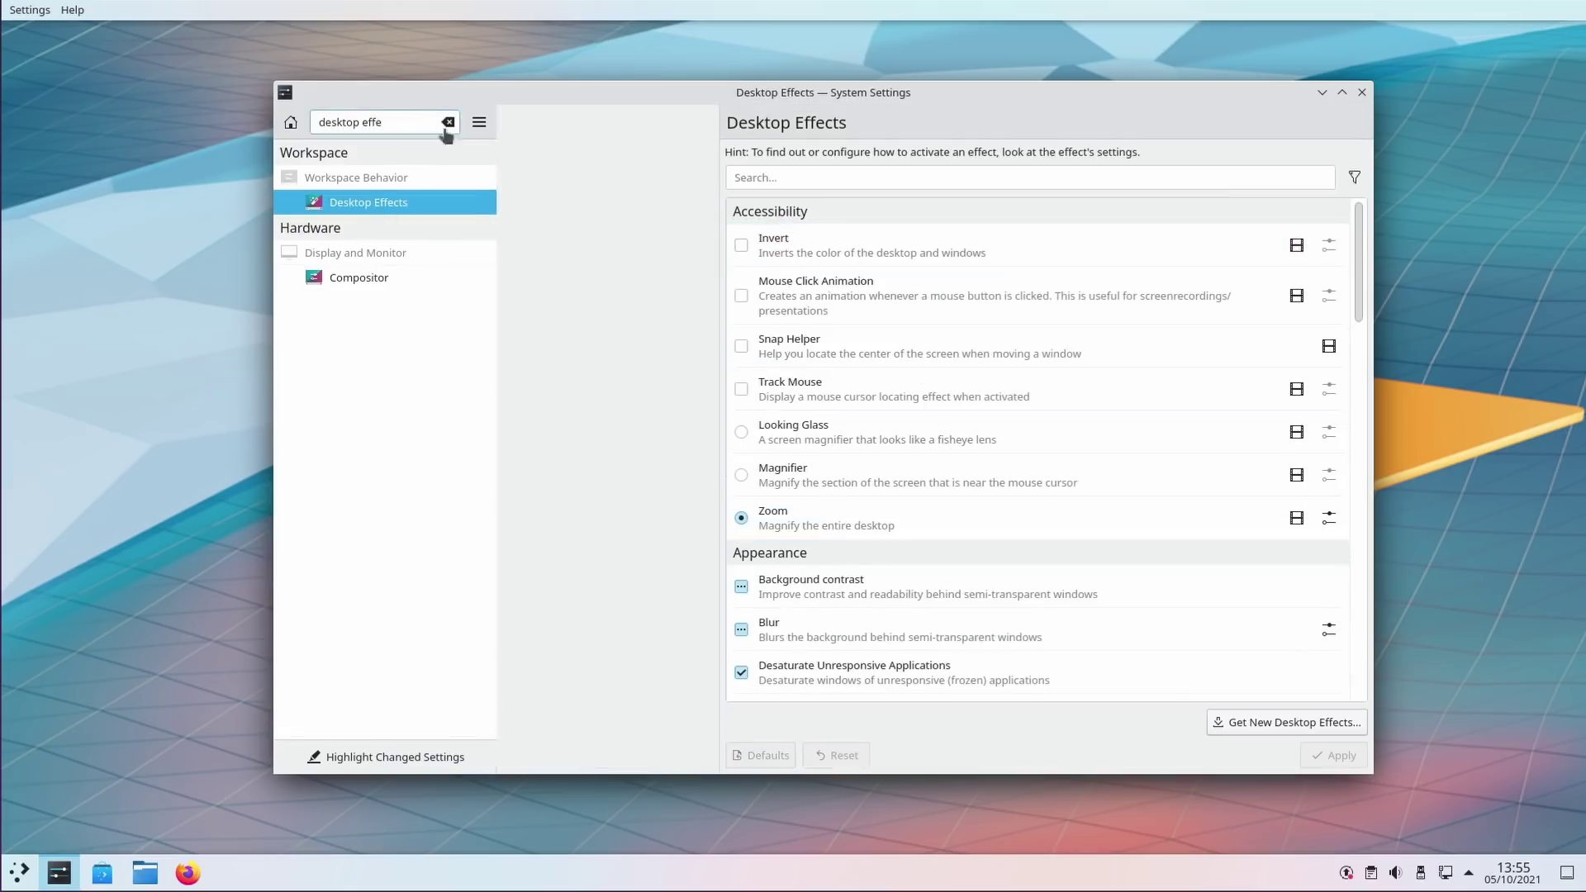
pyautogui.moveTo(1373, 189); pyautogui.dragTo(1148, 233)
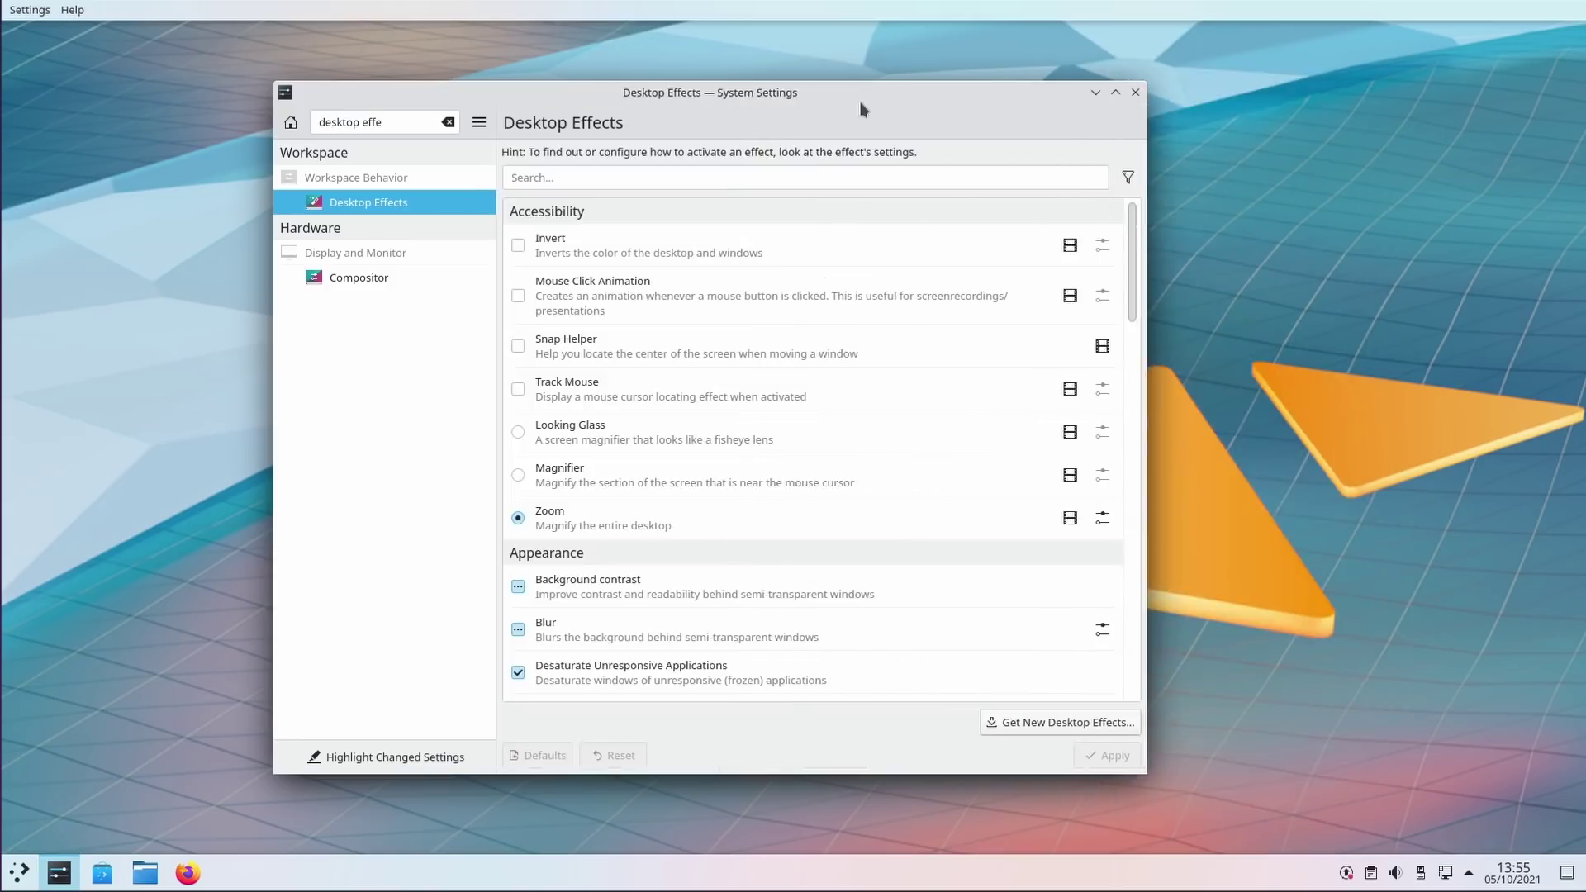
pyautogui.moveTo(840, 107); pyautogui.dragTo(926, 114)
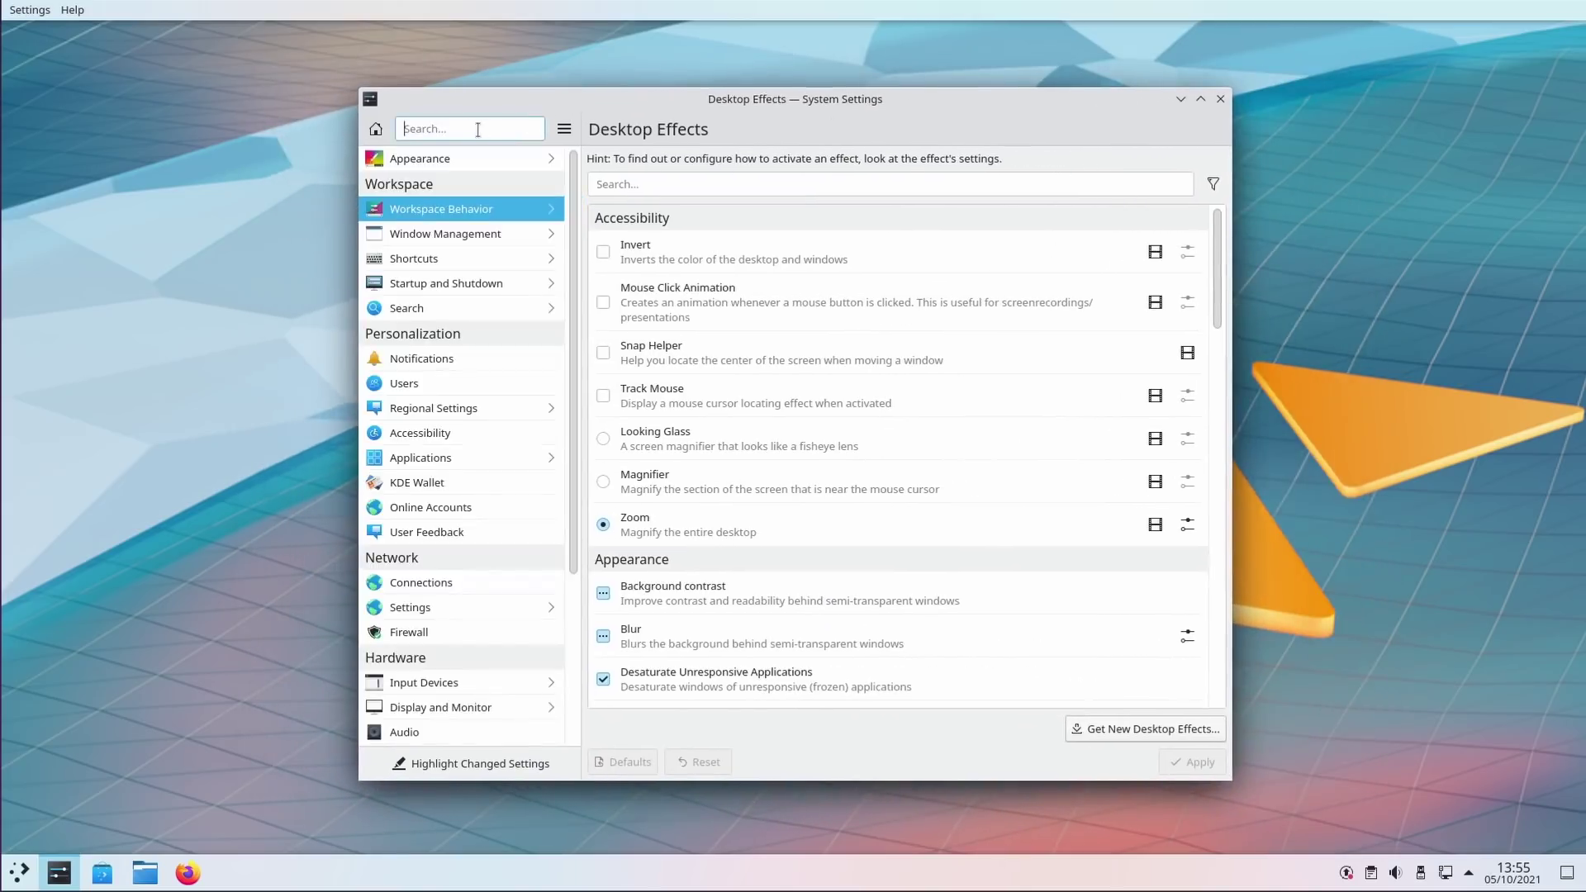
# - Search 'desktop effect' and visit Compositor, then search 'scale' and open Formats
pyautogui.write('desktop ef')
pyautogui.moveTo(546, 166)
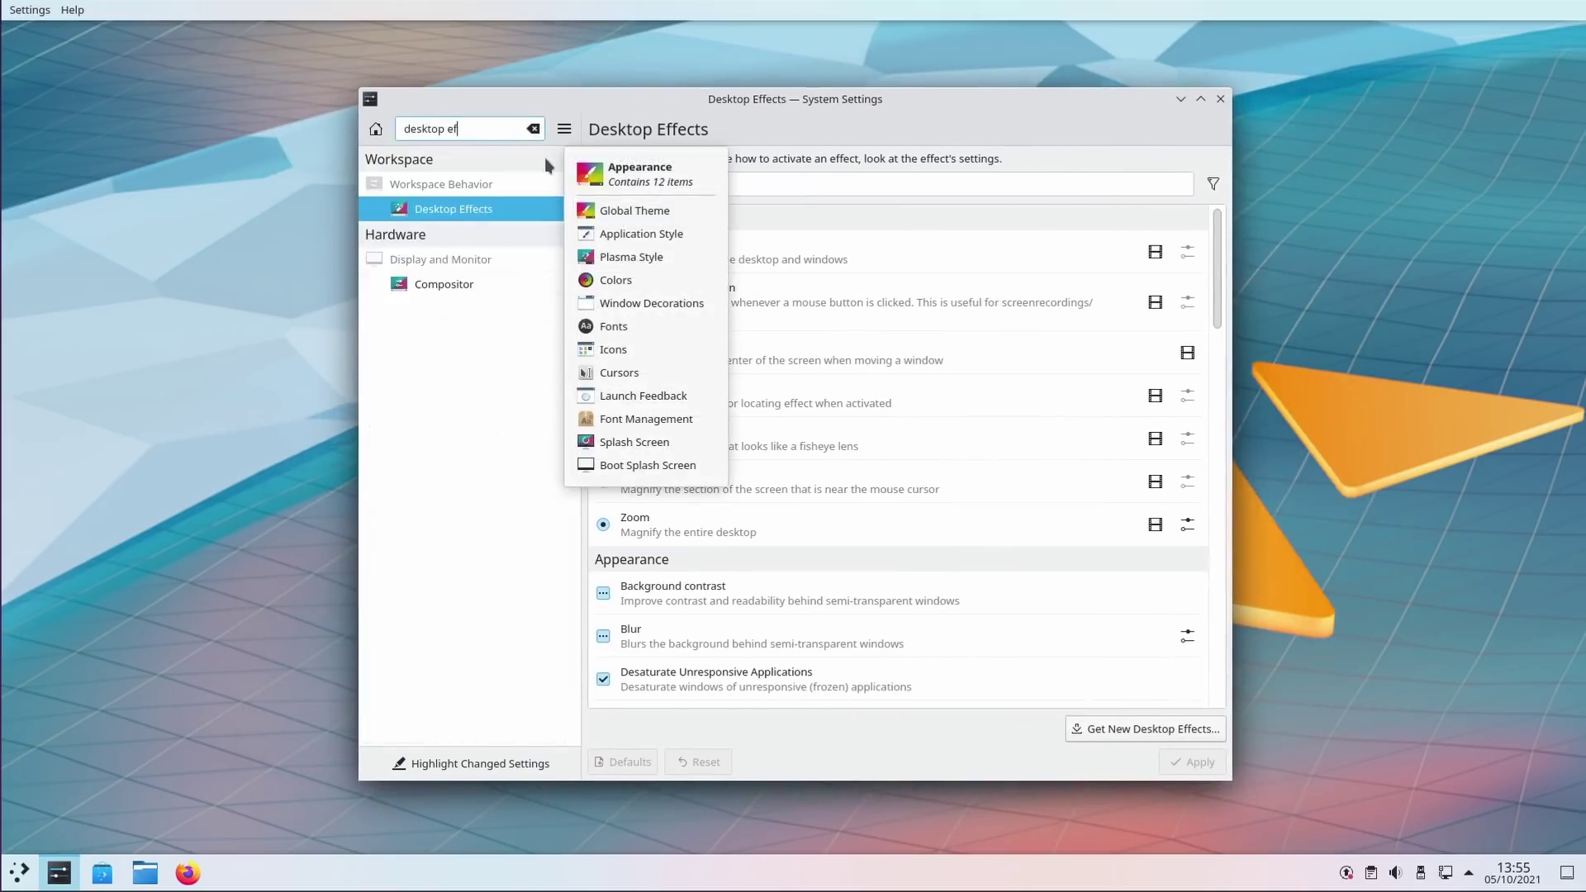
pyautogui.write('fect')
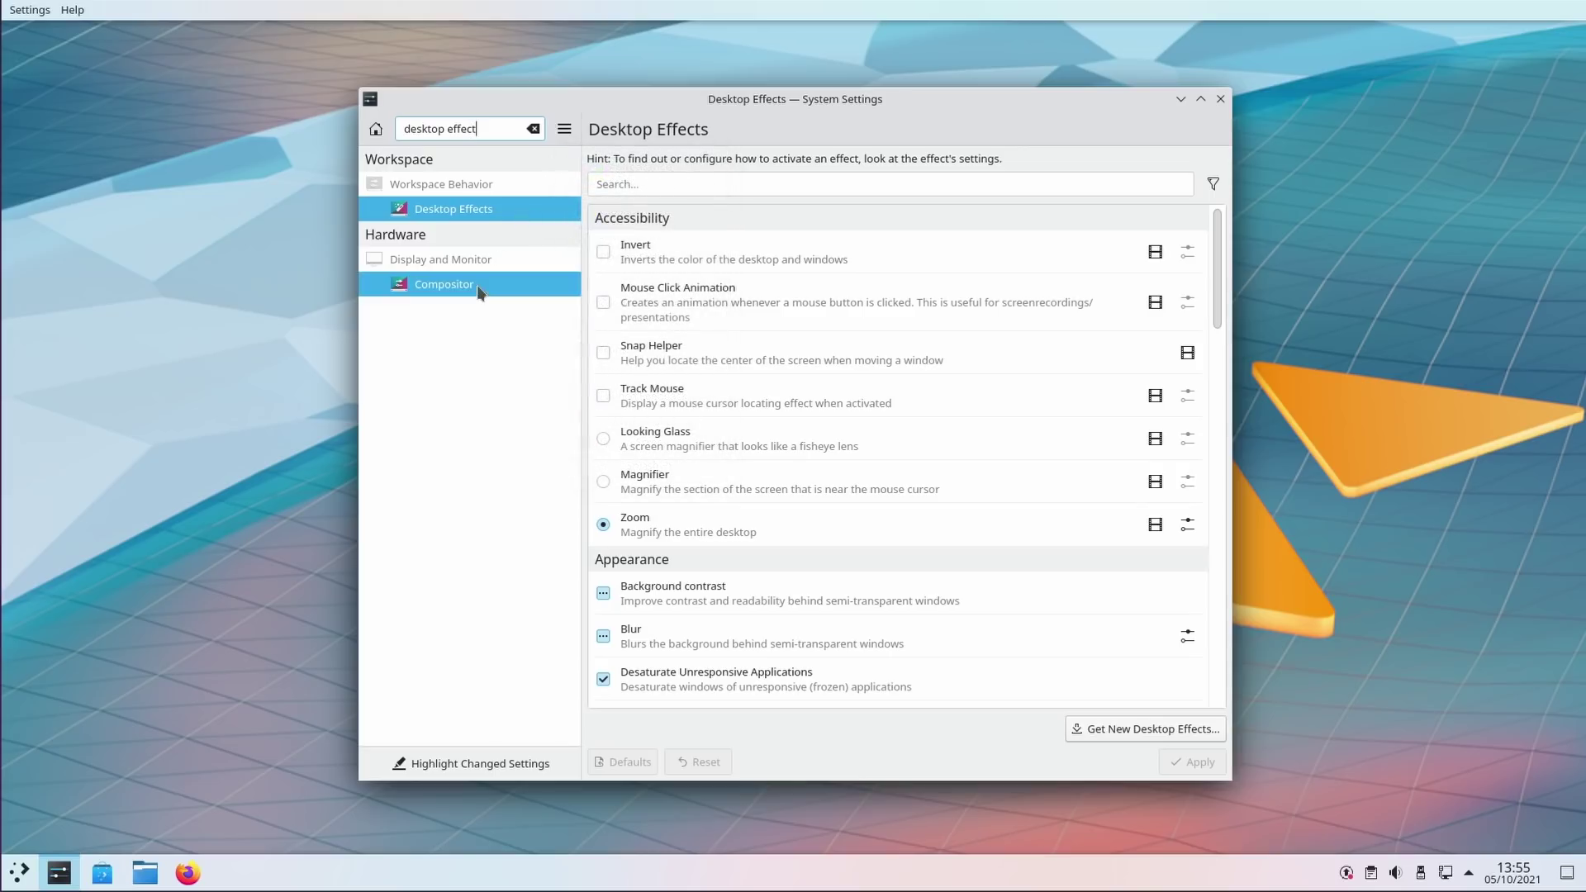
pyautogui.click(478, 285)
pyautogui.click(504, 207)
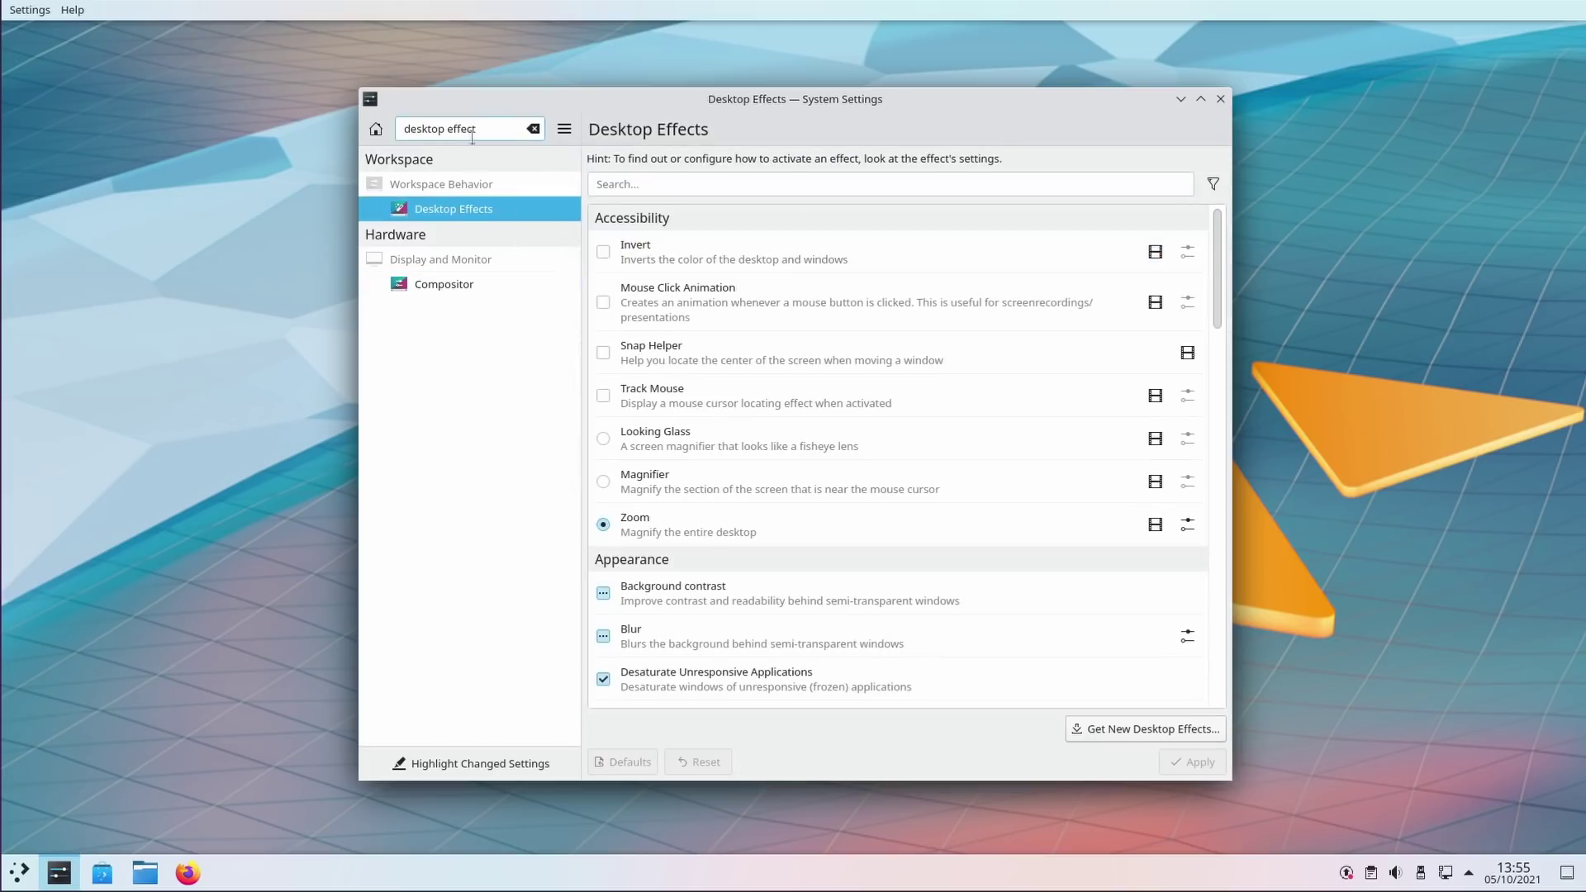
pyautogui.write('scale')
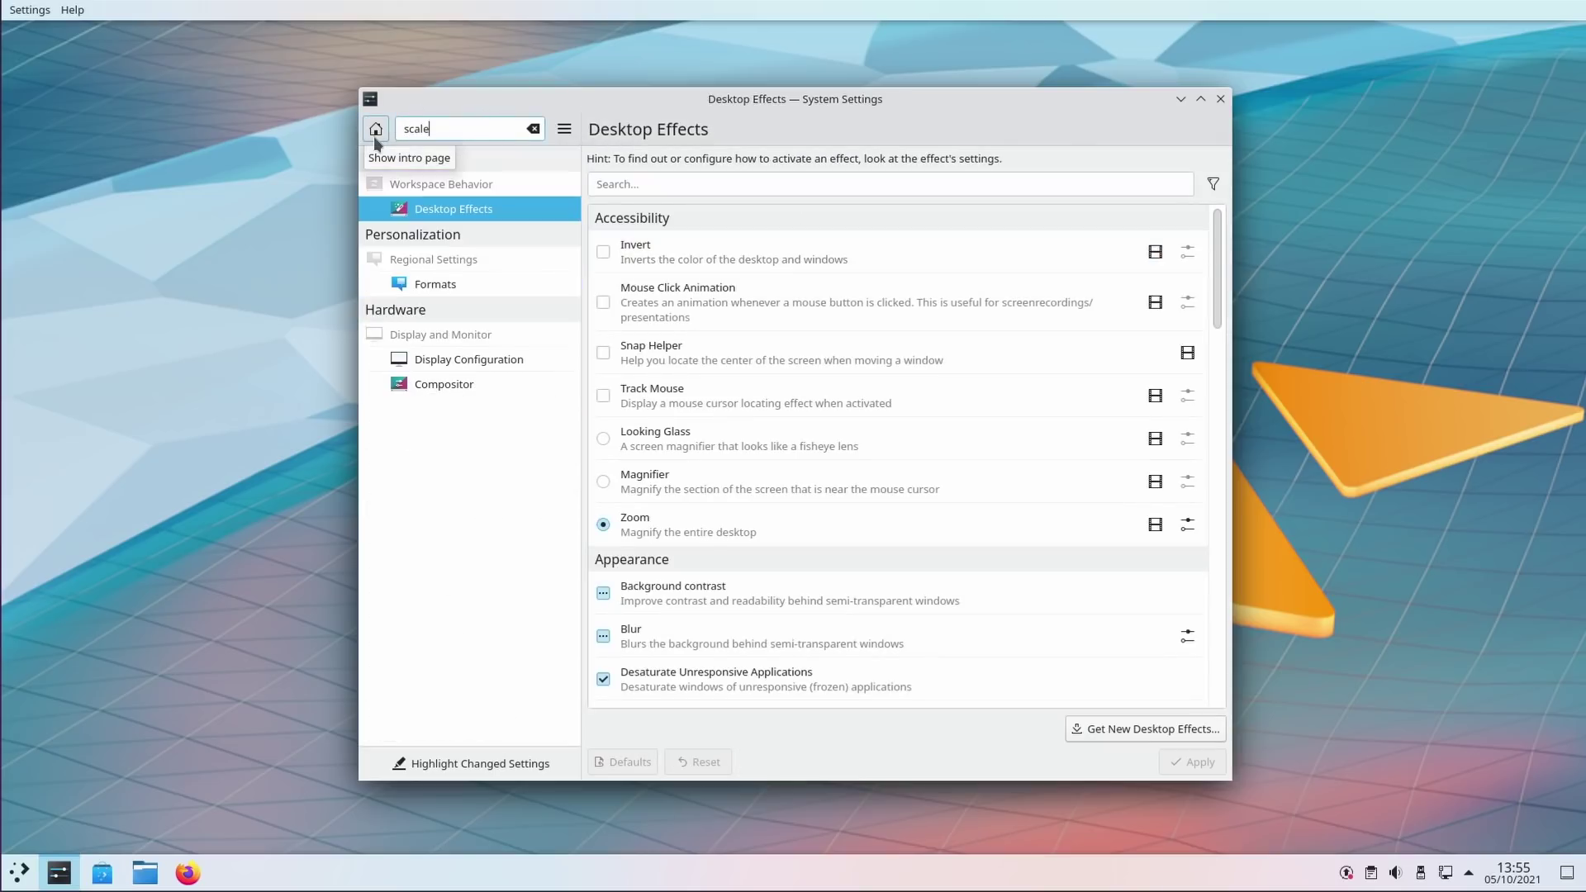
pyautogui.click(439, 289)
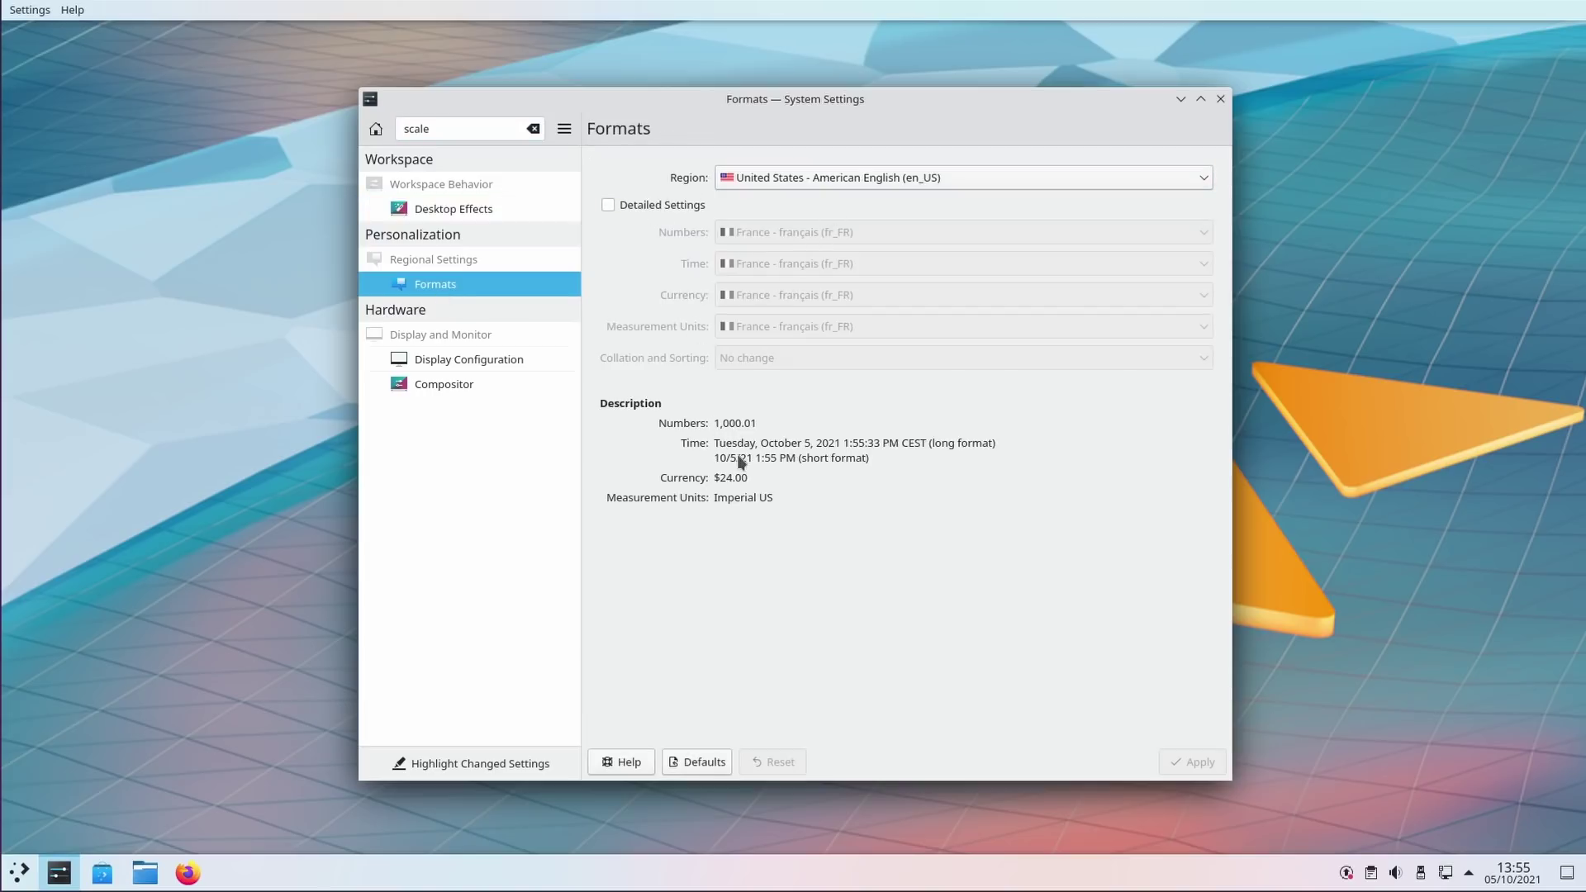
# - In Discover, browse Education, then Games and Arcade, then go back and scroll Applications
pyautogui.hotkey('alt', 'Tab')
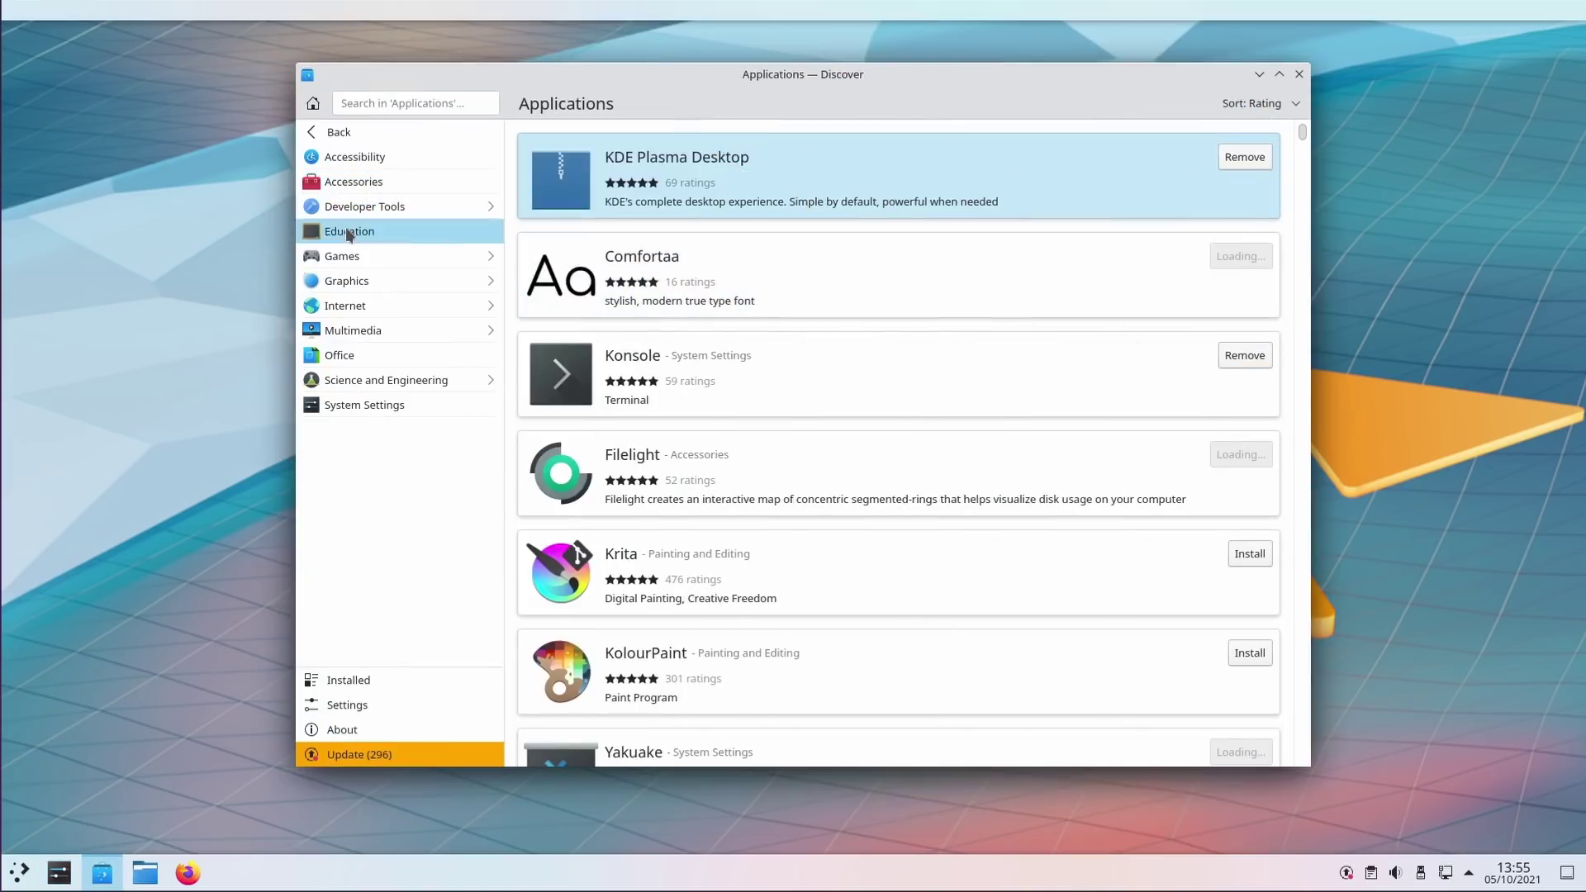
pyautogui.click(397, 232)
pyautogui.click(345, 260)
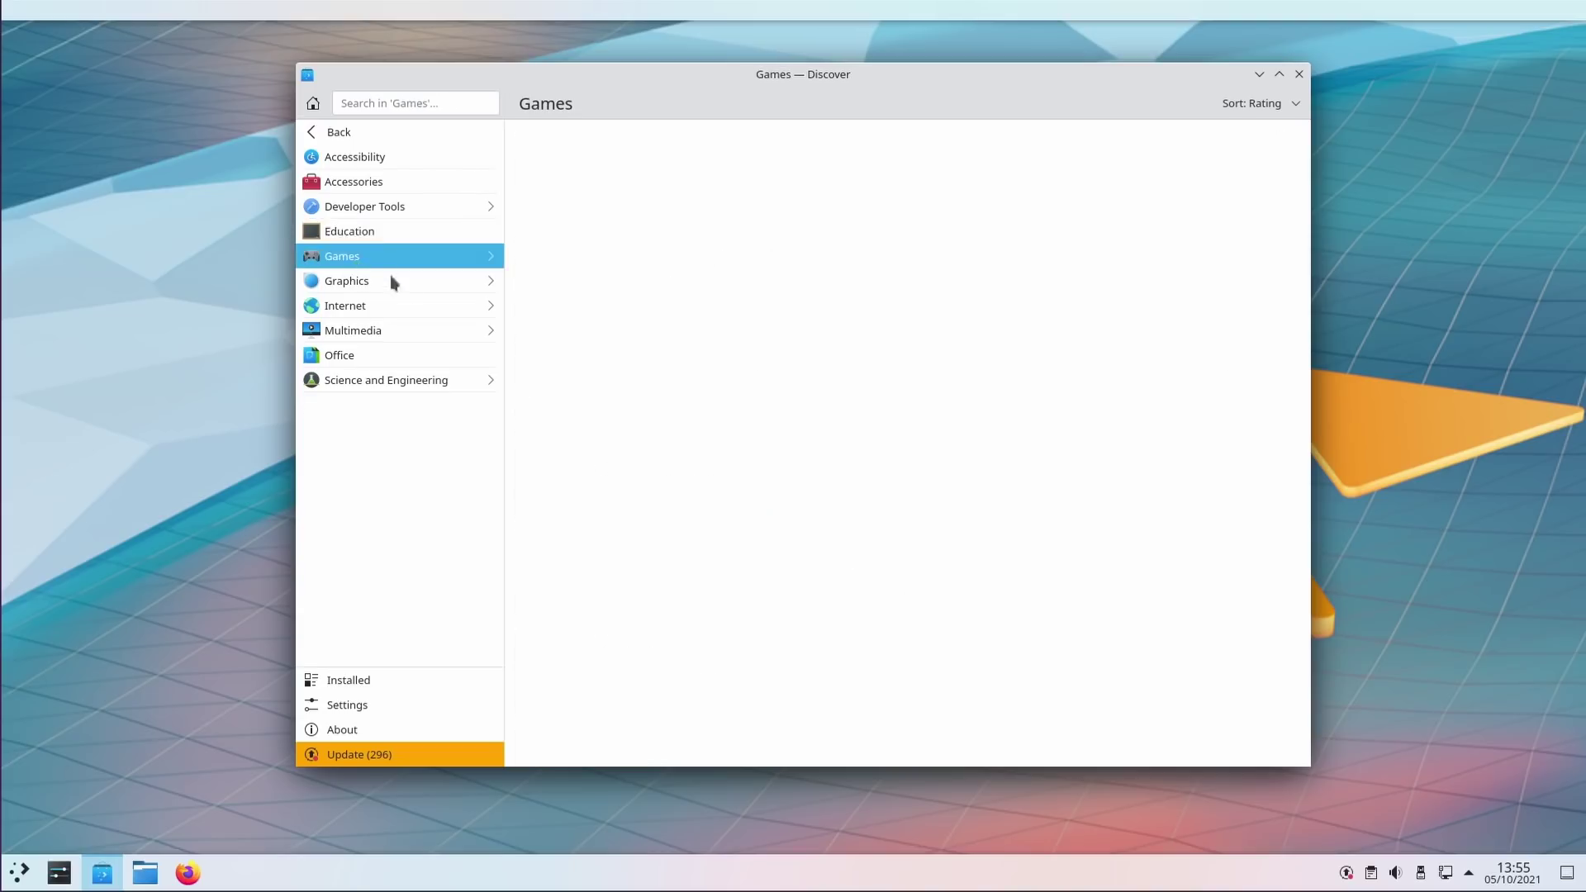
pyautogui.click(405, 184)
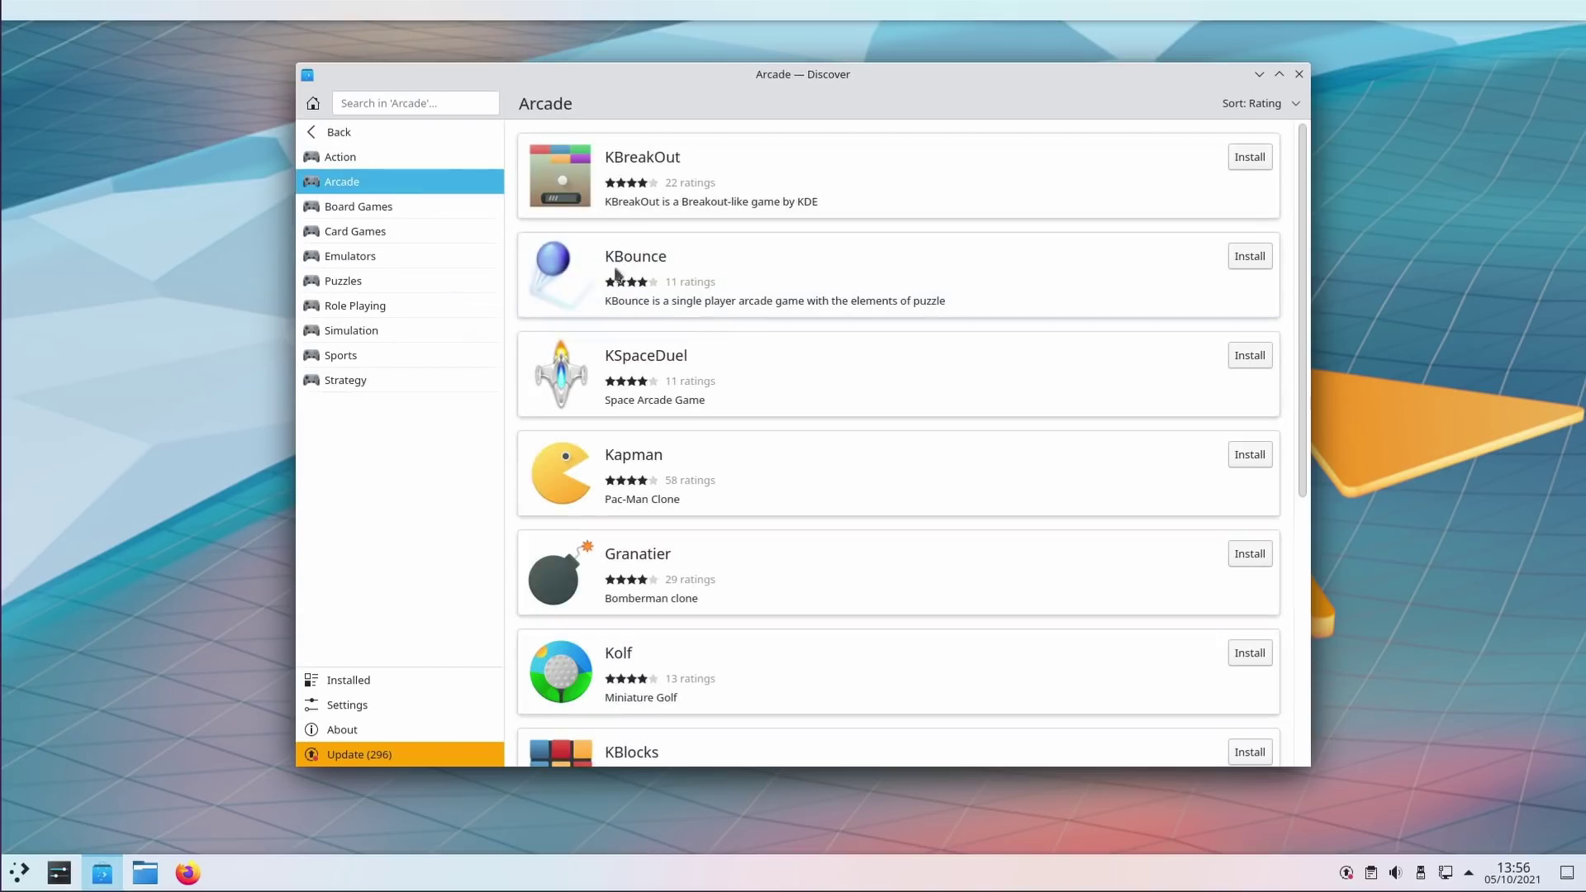
pyautogui.click(355, 131)
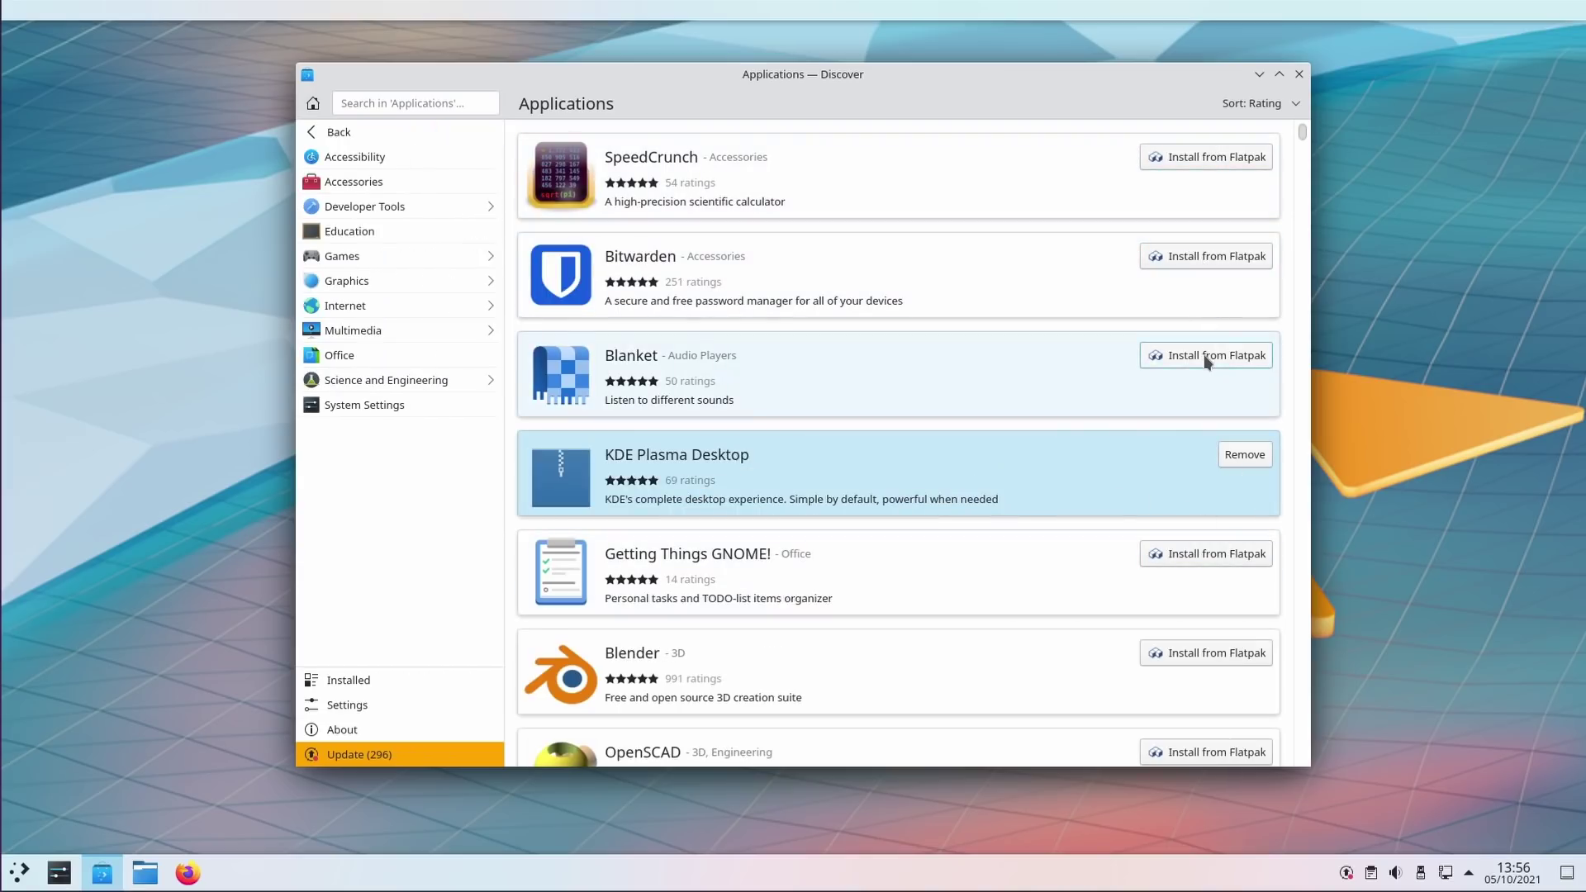
pyautogui.scroll(-2, 1191, 634)
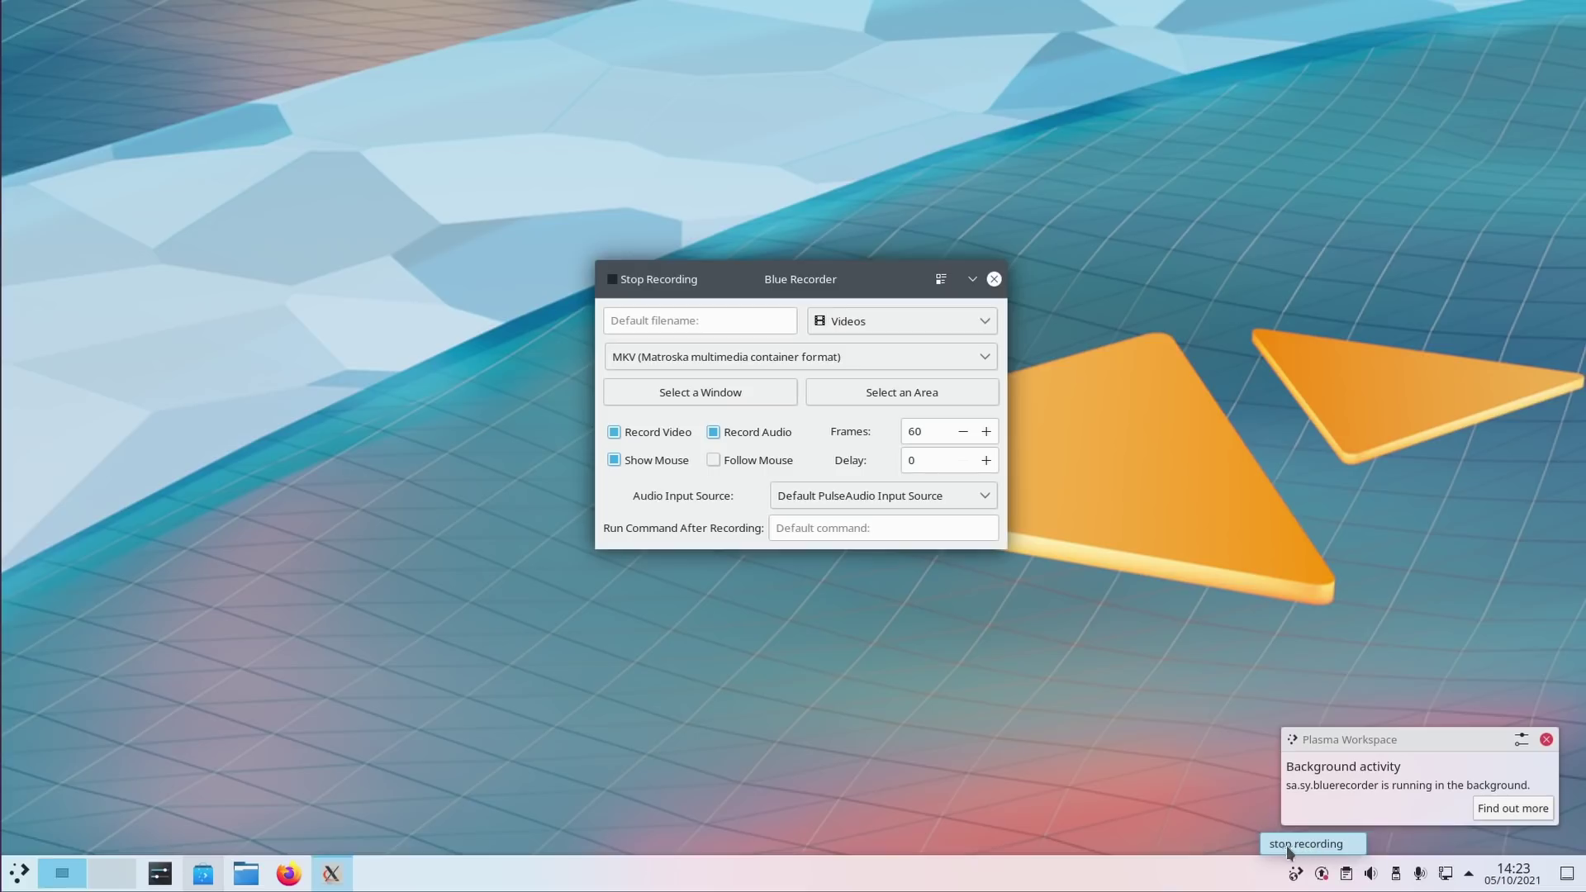
# - Open the 'Find out more' details of the Background activity notification
pyautogui.click(1502, 808)
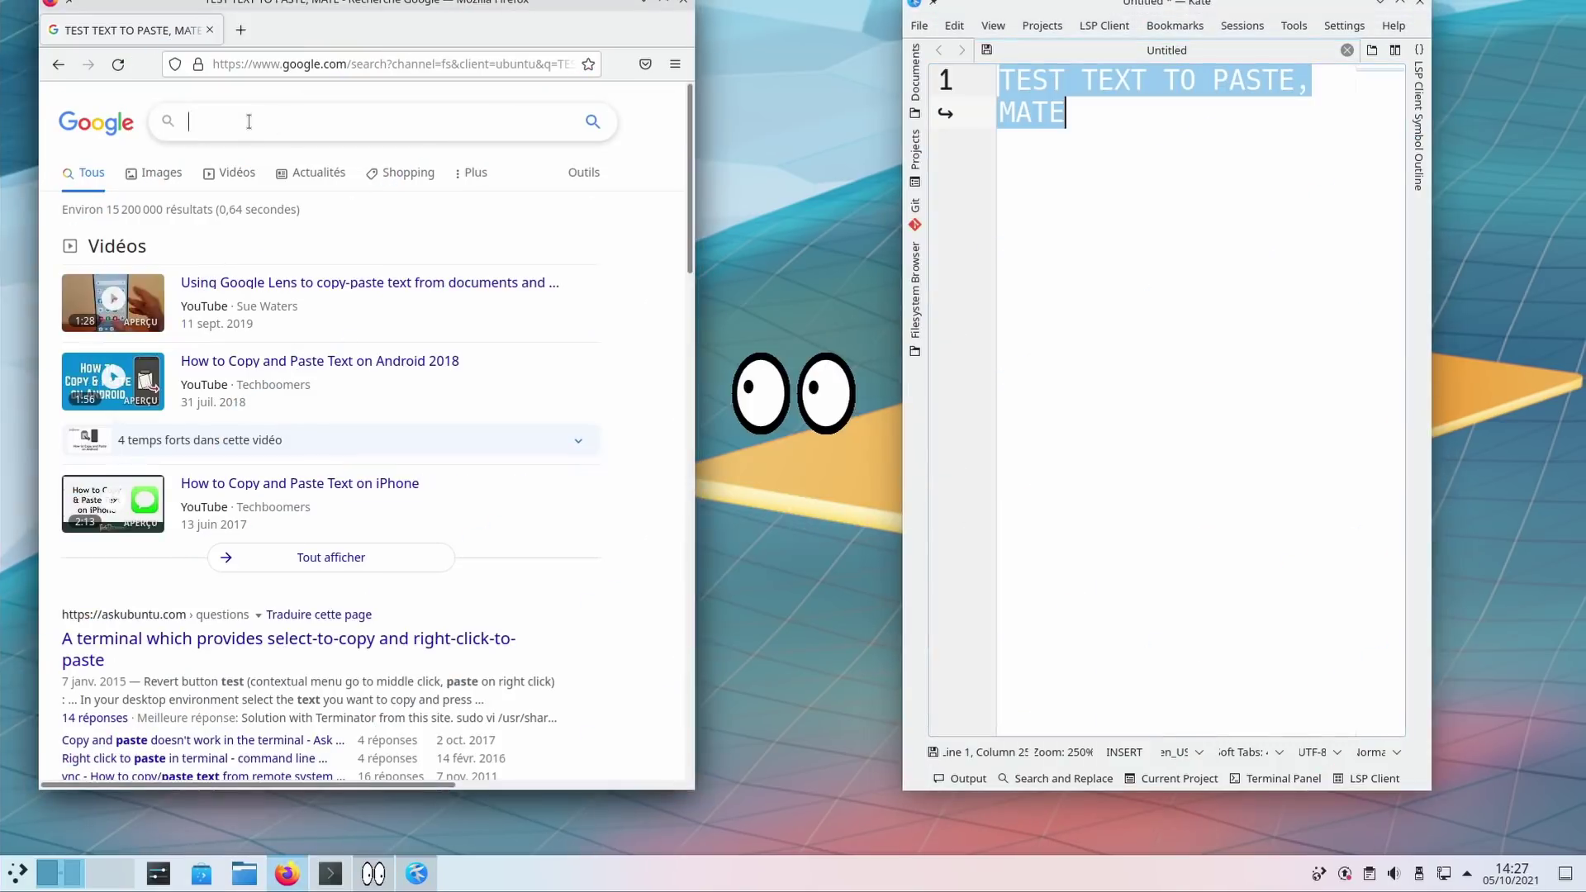
# - Select the 'TEST TEXT TO PASTE, MATE' Google query, then 'Revert button' in the askubuntu snippet
pyautogui.click(249, 122)
pyautogui.moveTo(391, 114); pyautogui.dragTo(169, 122)
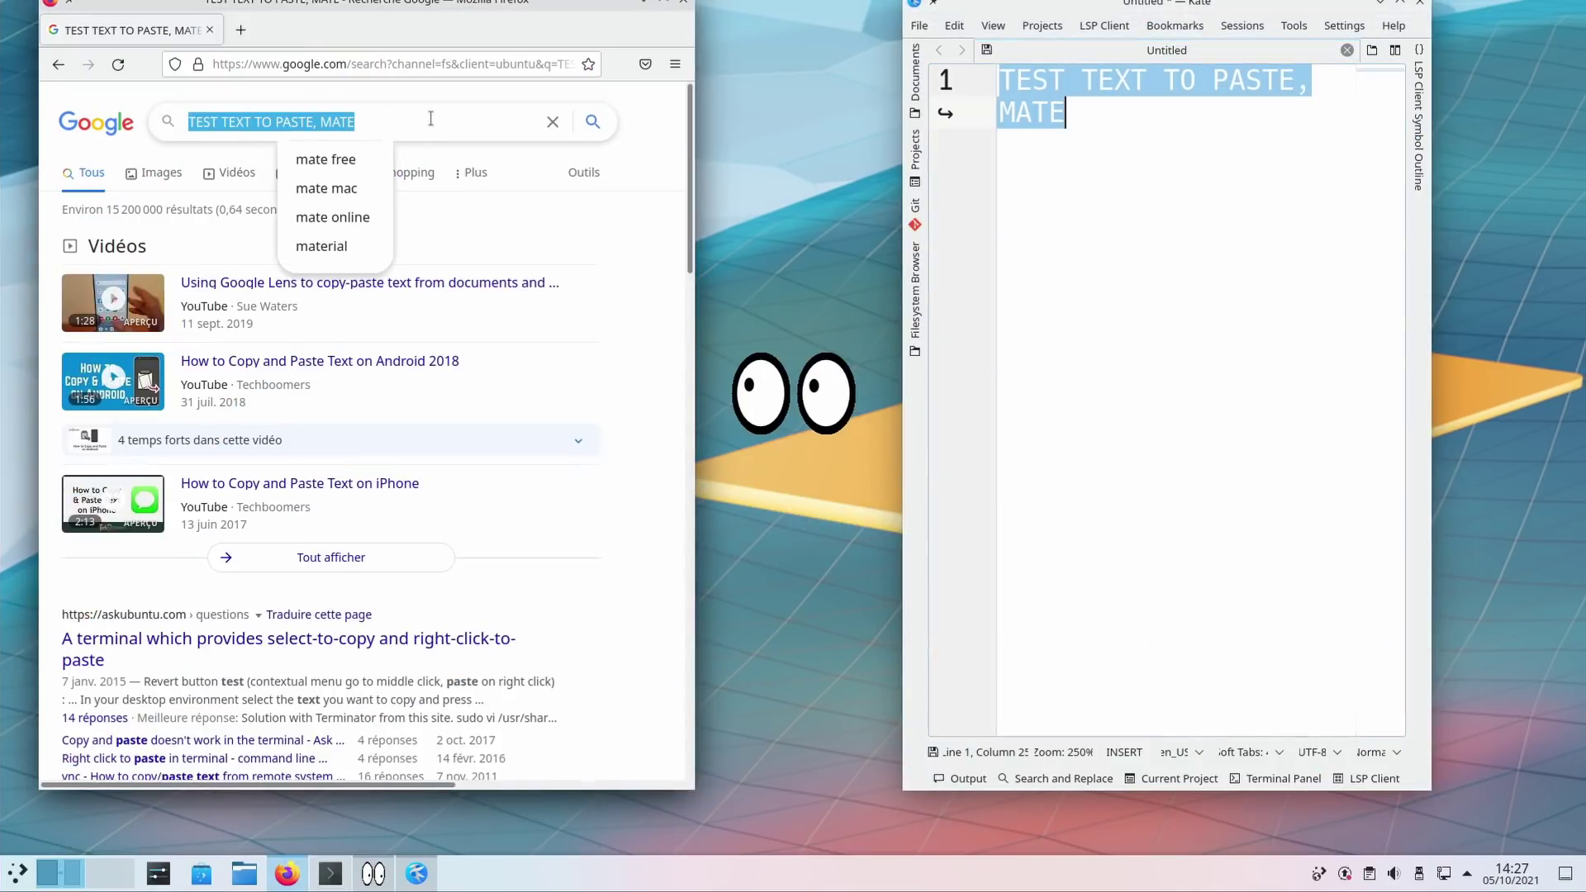
pyautogui.scroll(-5, 417, 351)
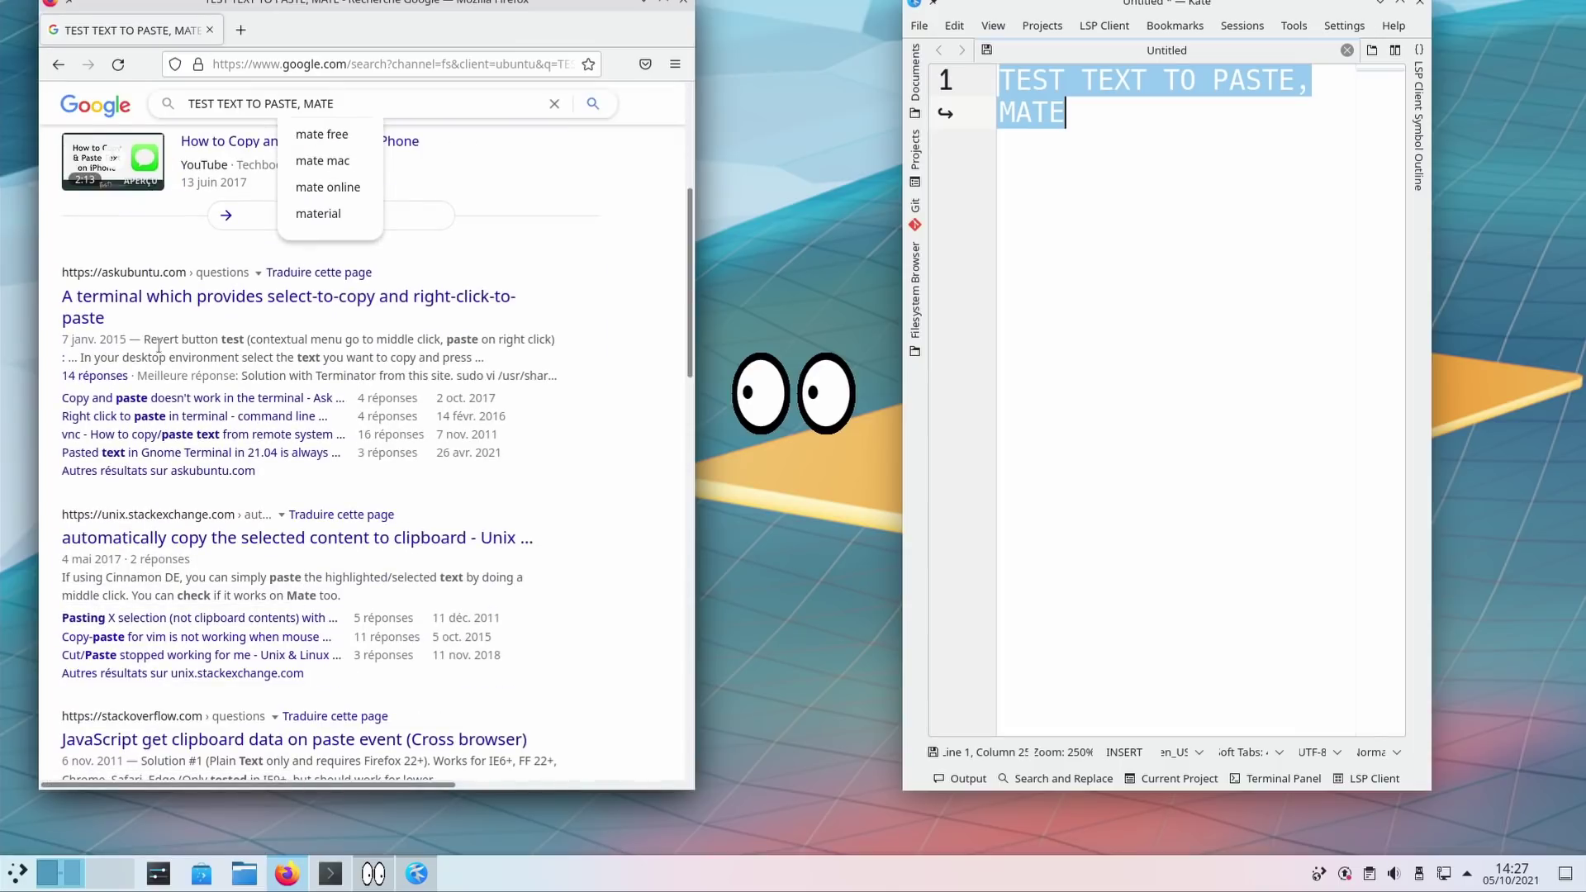
pyautogui.moveTo(146, 340); pyautogui.dragTo(217, 338)
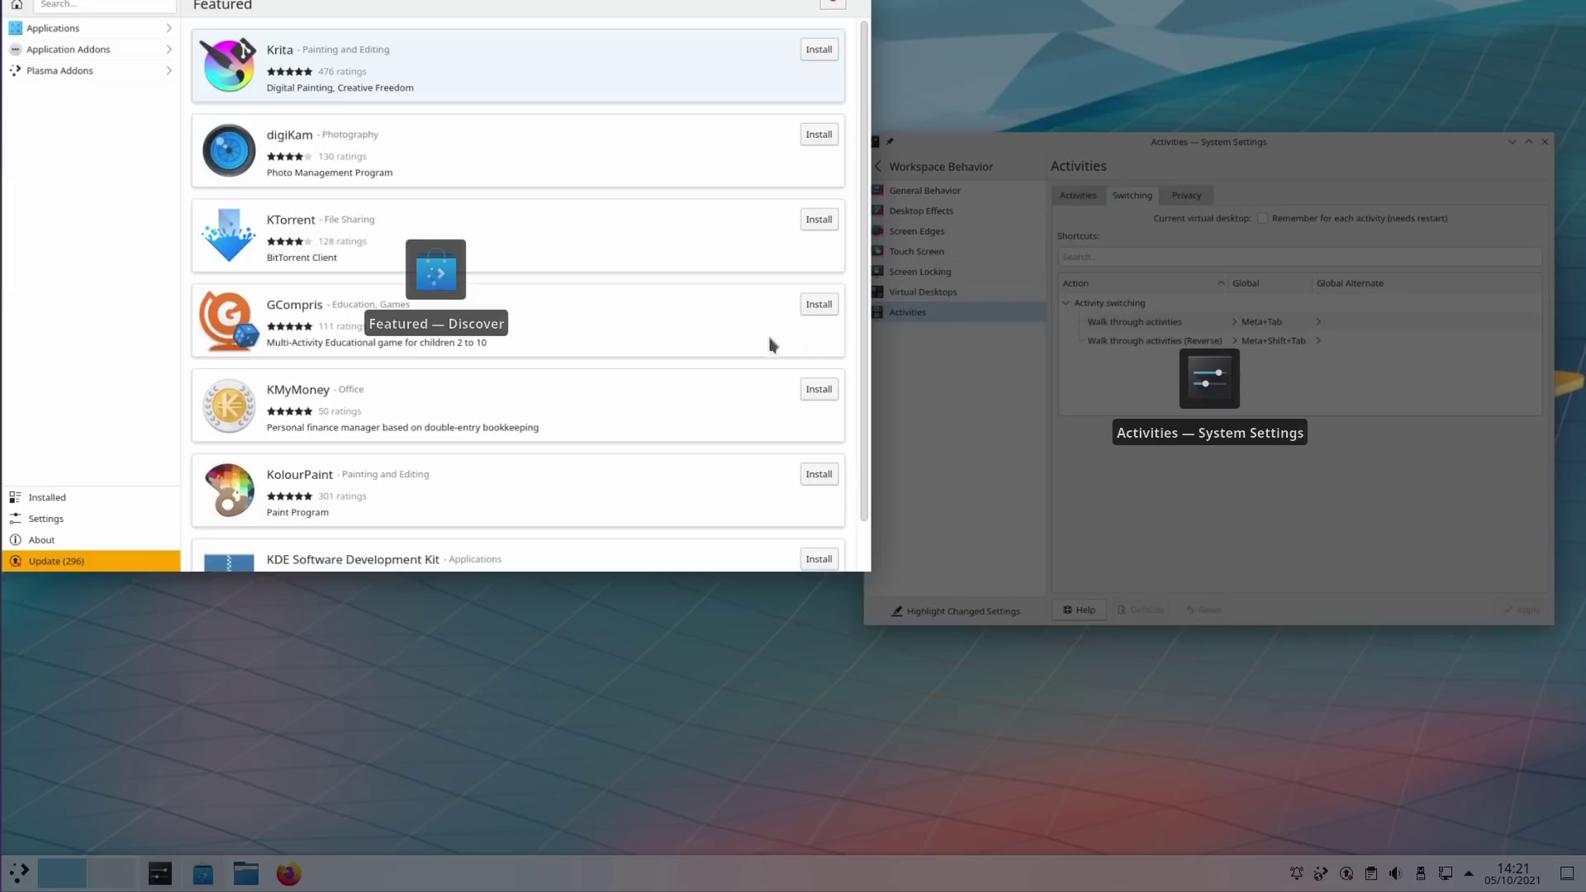
# - Bring System Settings forward, open Dolphin at Home, and show all windows side by side
pyautogui.click(581, 562)
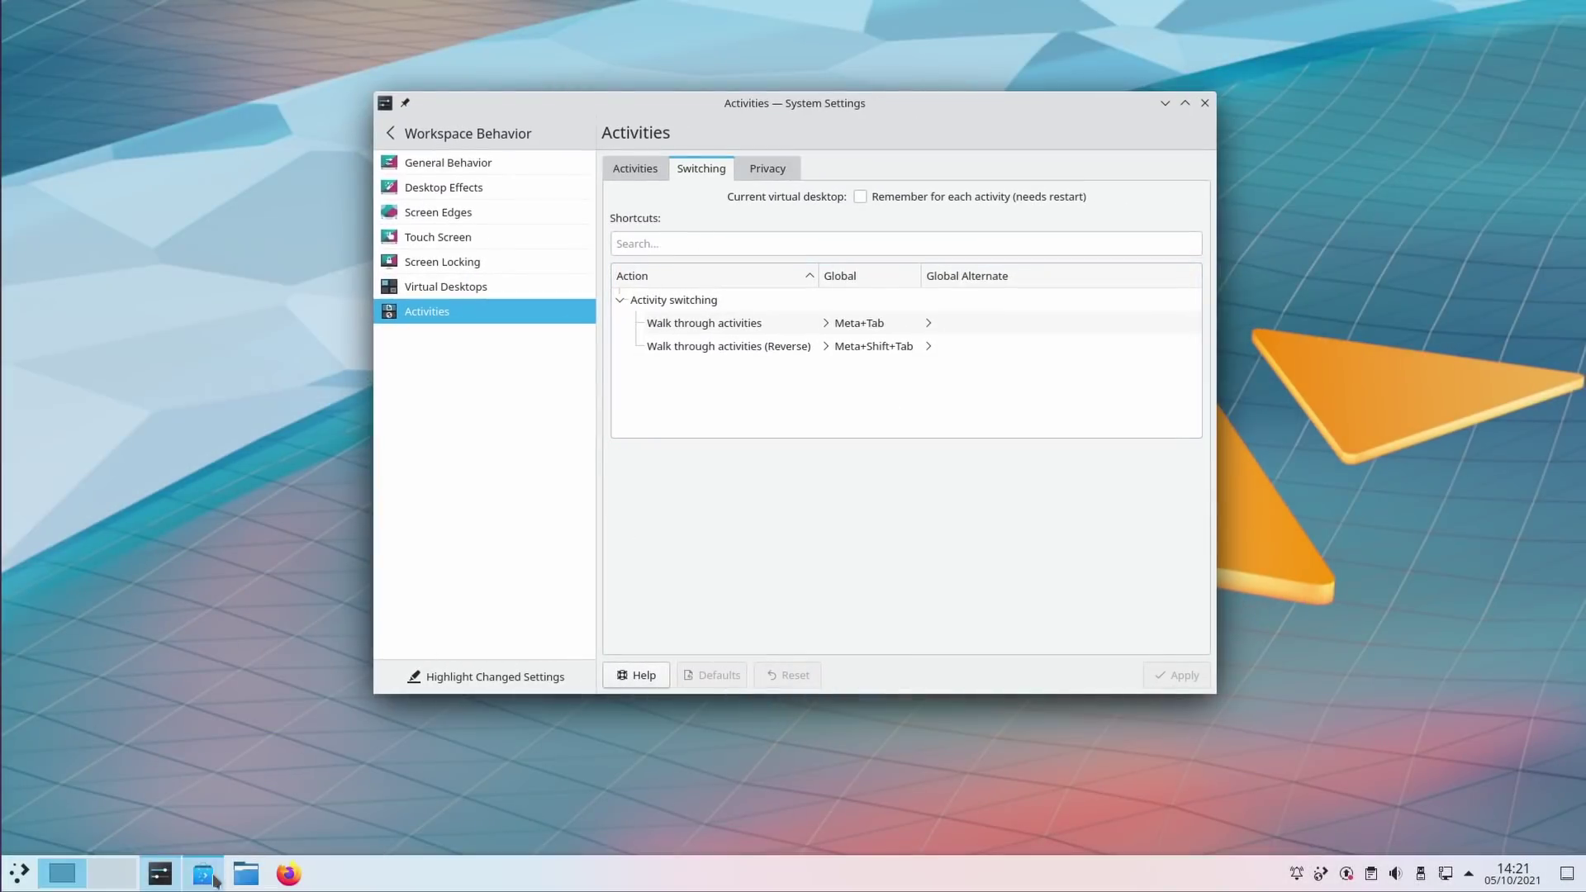
pyautogui.click(246, 877)
pyautogui.hotkey('ctrl', 'F9')
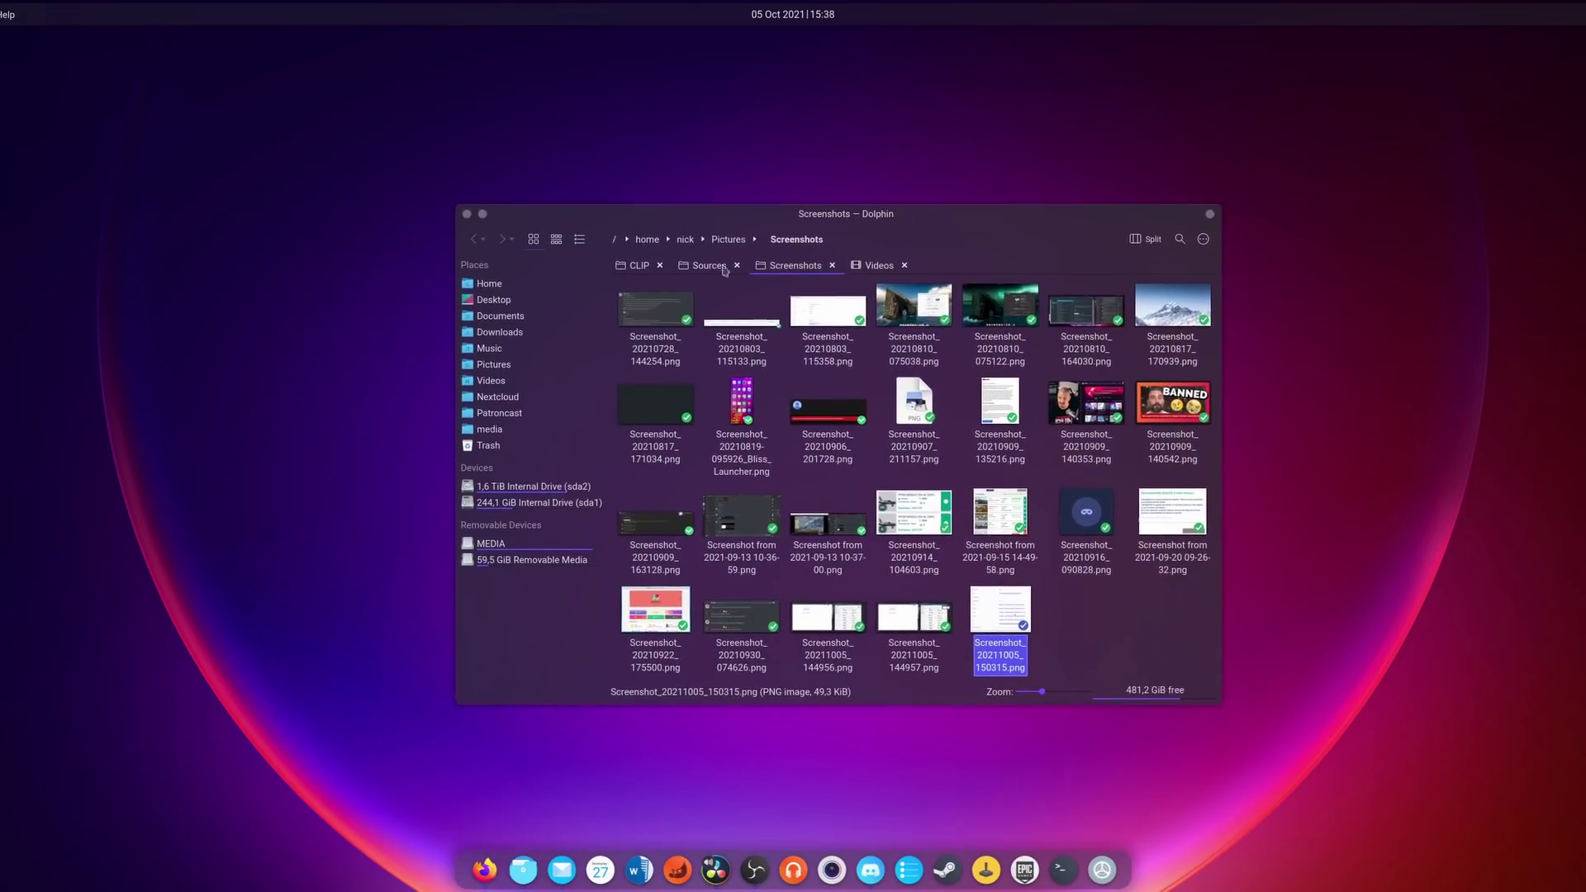
# - Switch Dolphin to the Home tab, select then deselect folders, and move the window top-left
pyautogui.click(874, 265)
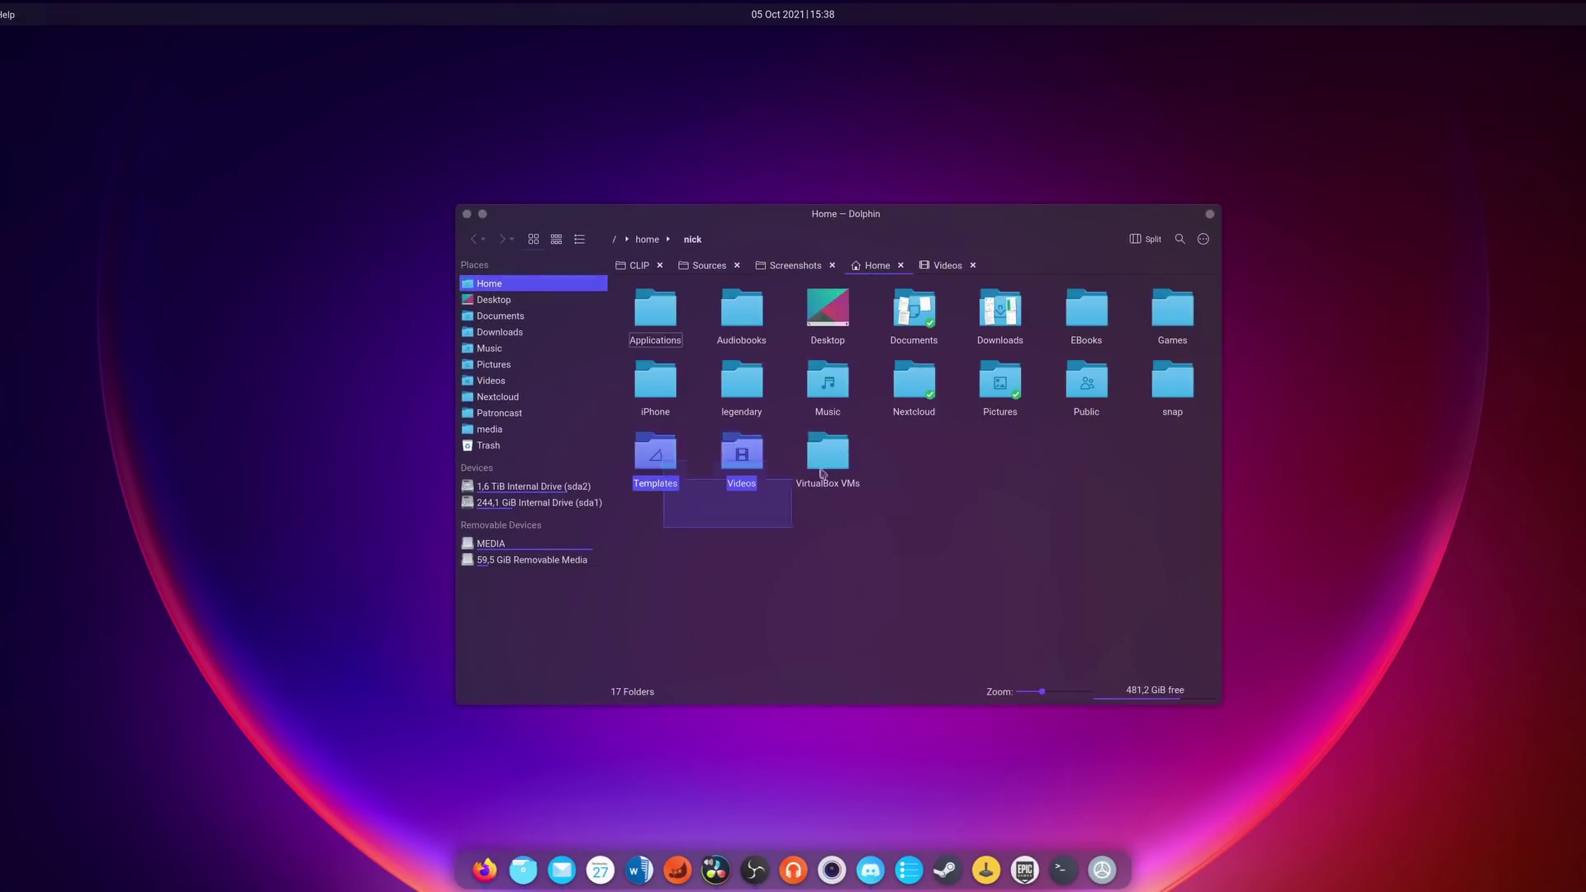
pyautogui.moveTo(822, 473); pyautogui.dragTo(1097, 453)
pyautogui.click(1101, 453)
pyautogui.moveTo(843, 209); pyautogui.dragTo(309, 151)
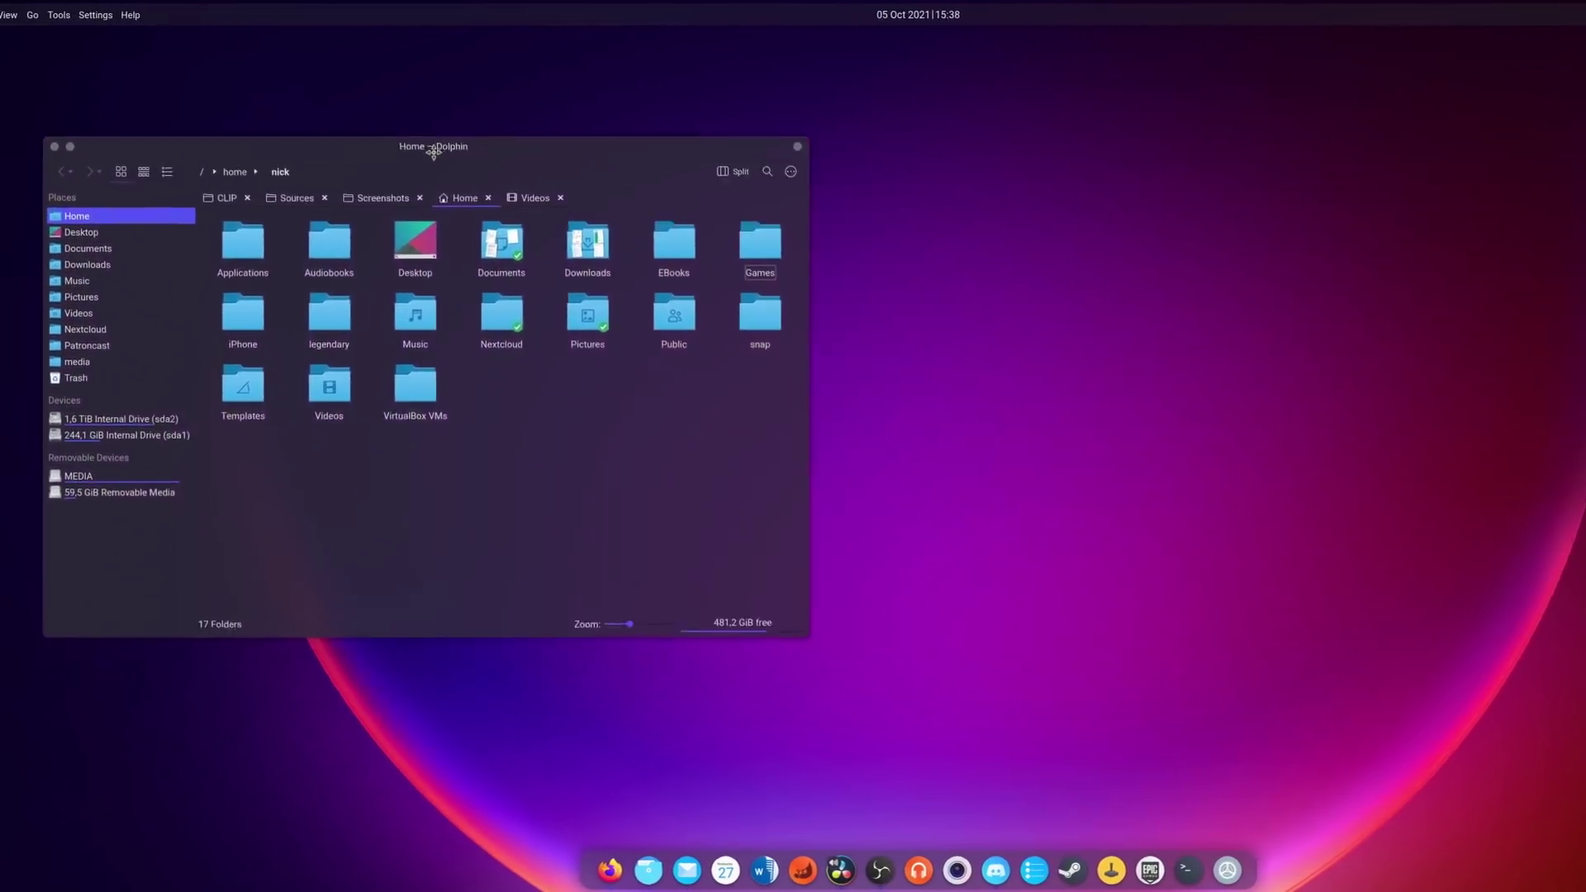
pyautogui.moveTo(432, 151); pyautogui.dragTo(393, 97)
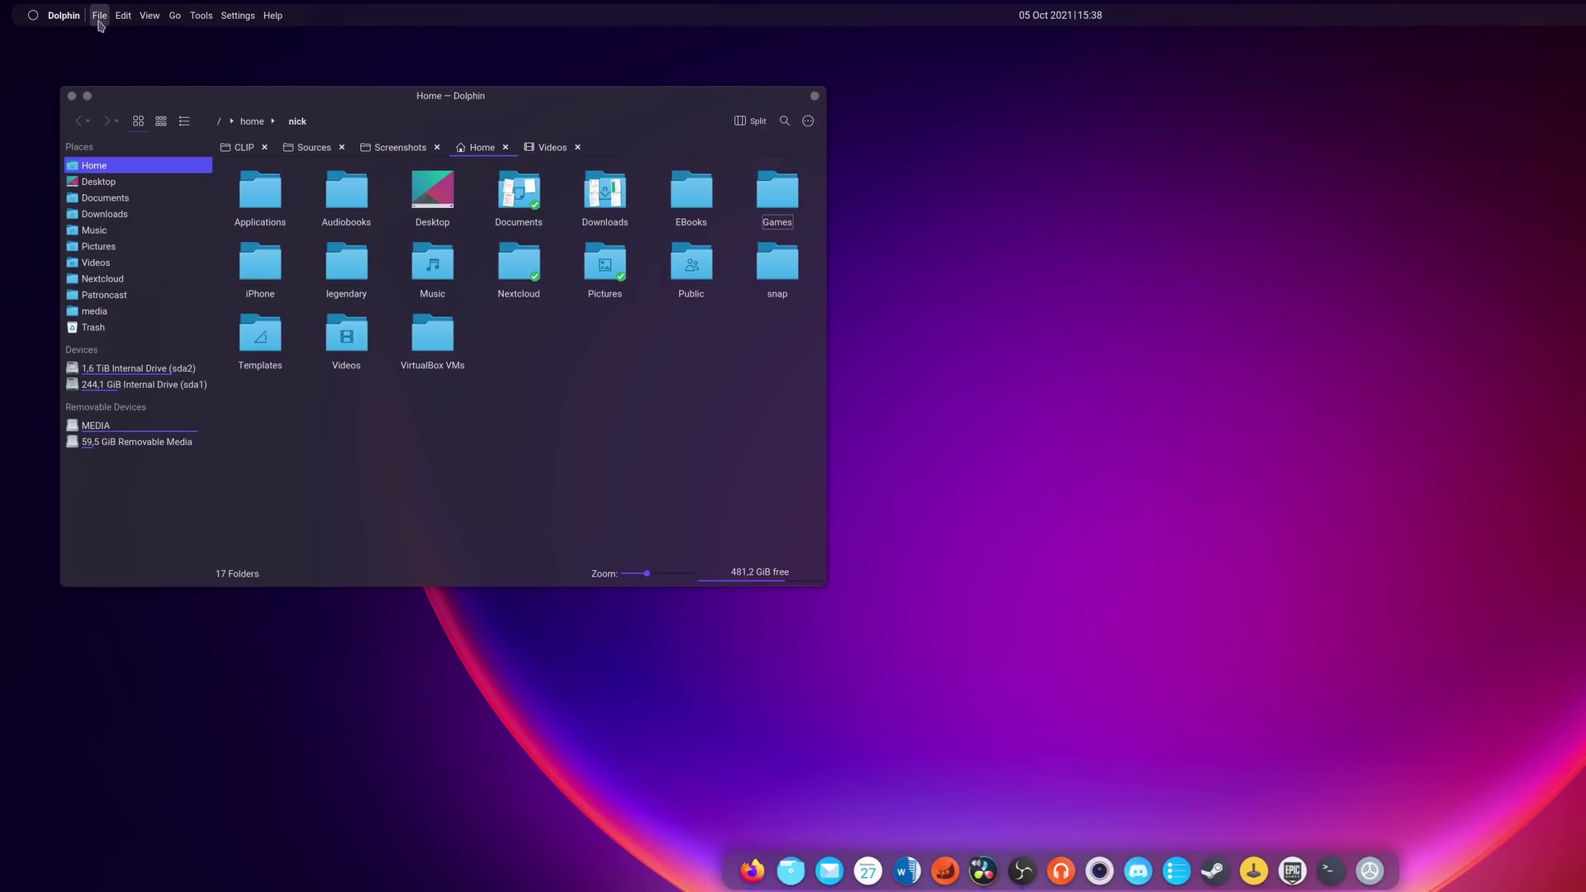
pyautogui.click(99, 16)
# - Apply a custom orange accent colour picked from the wallpaper shape
pyautogui.click(69, 37)
pyautogui.click(33, 15)
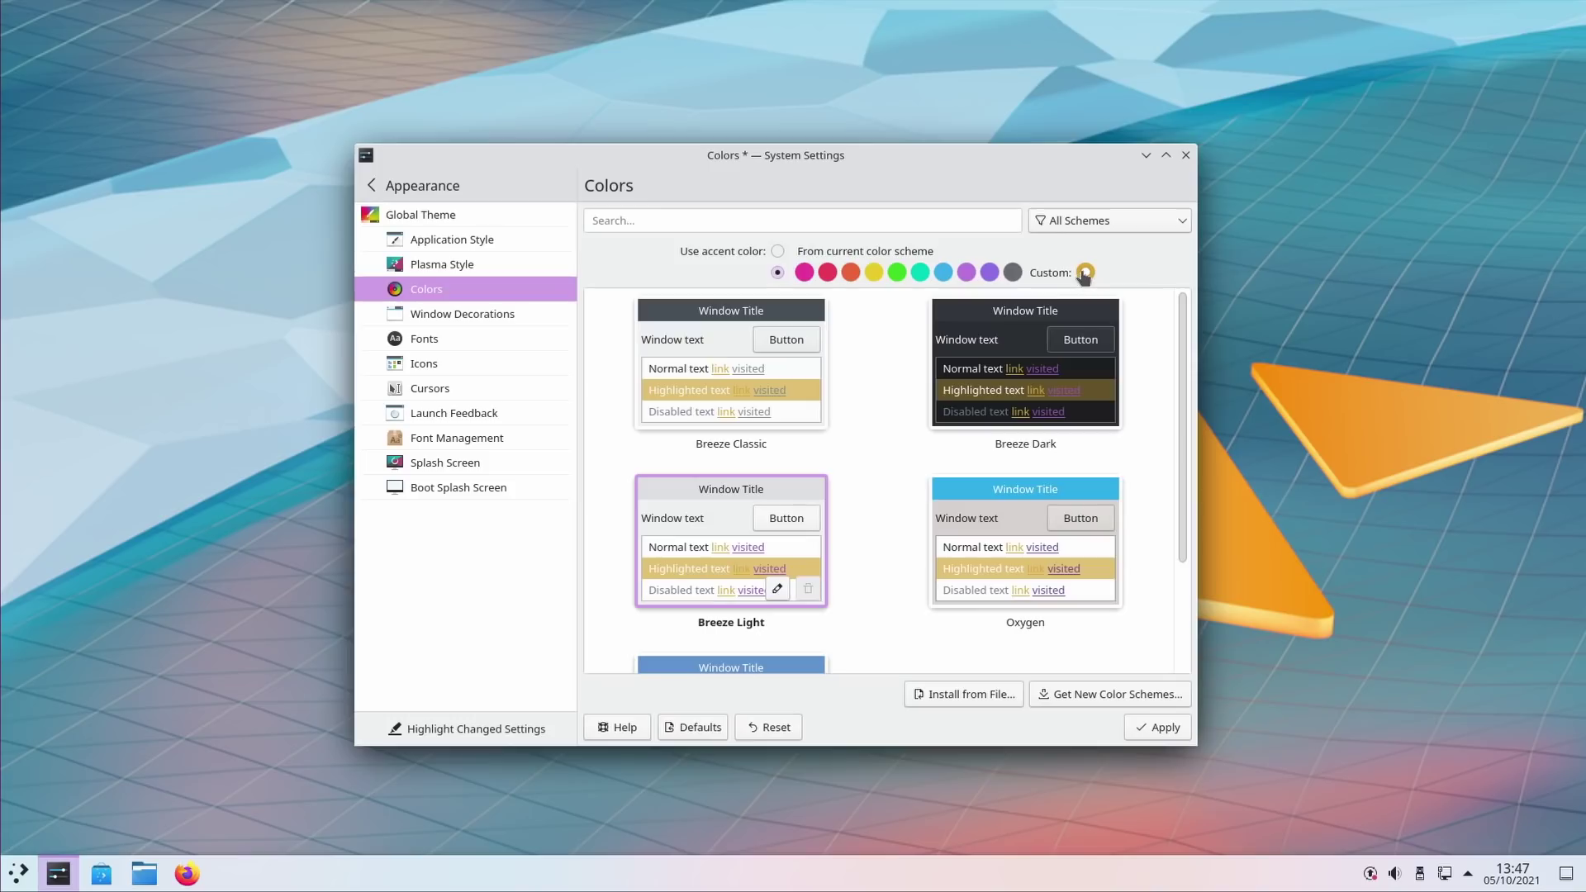
pyautogui.click(1084, 271)
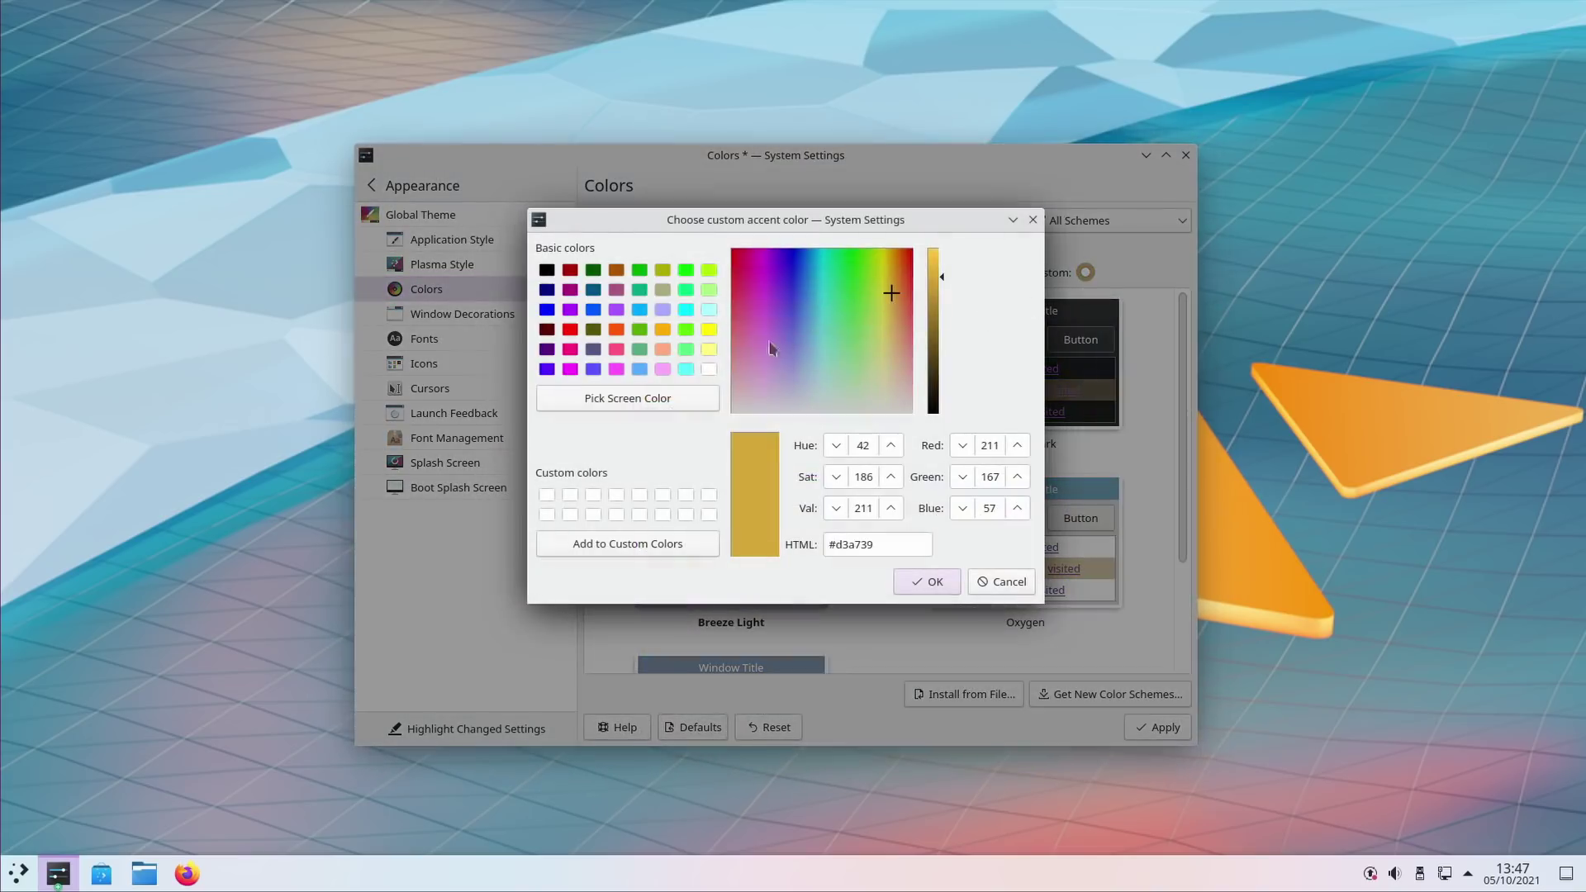
pyautogui.click(574, 401)
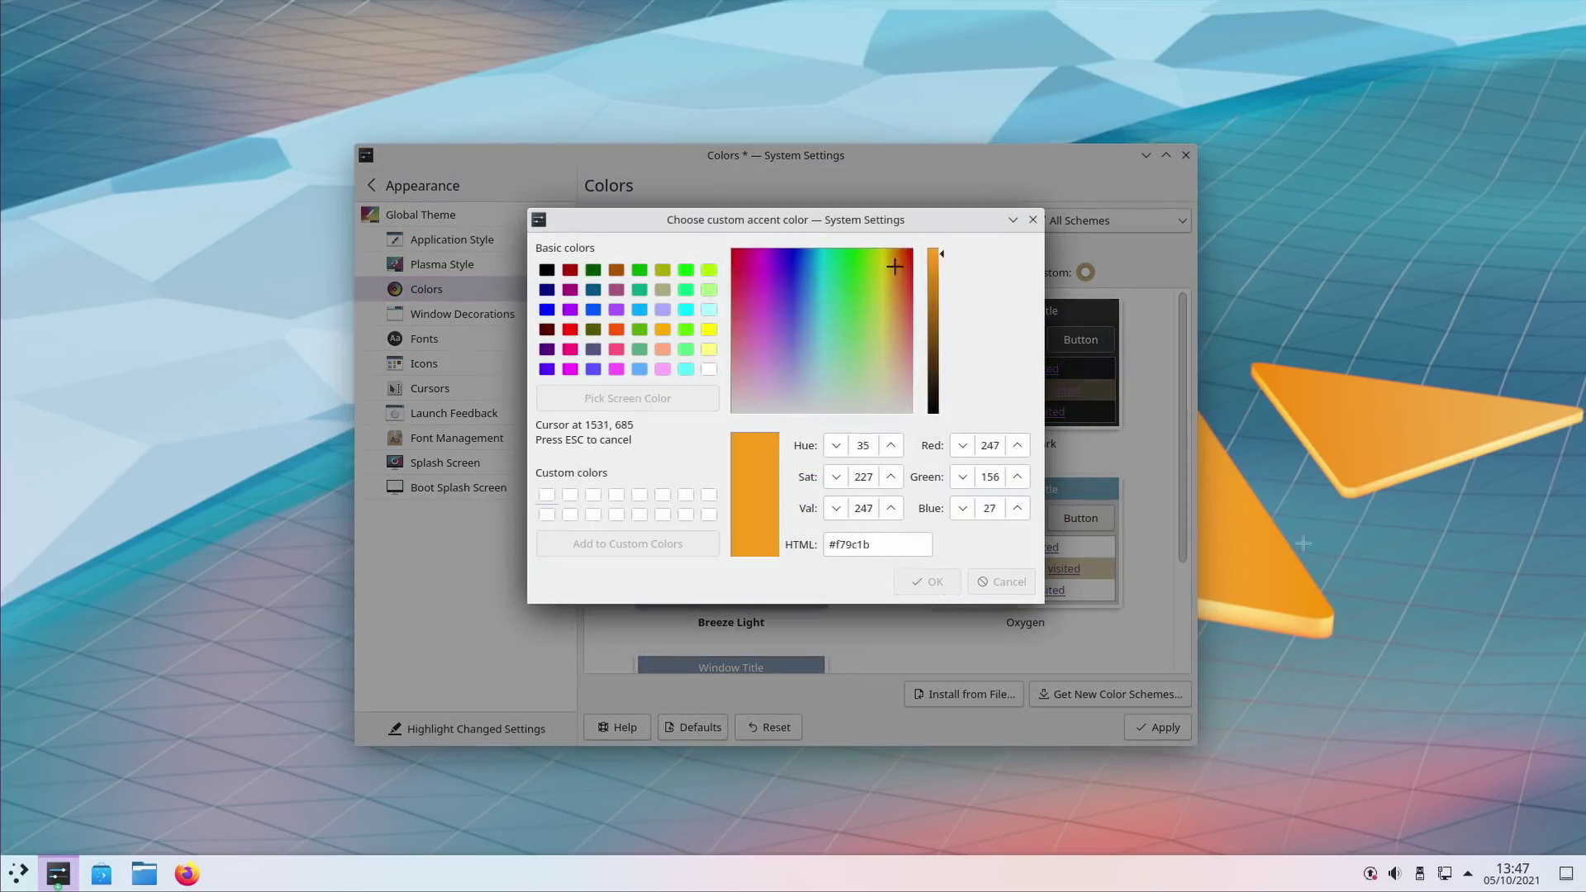
pyautogui.click(1340, 450)
pyautogui.click(921, 582)
pyautogui.click(1157, 727)
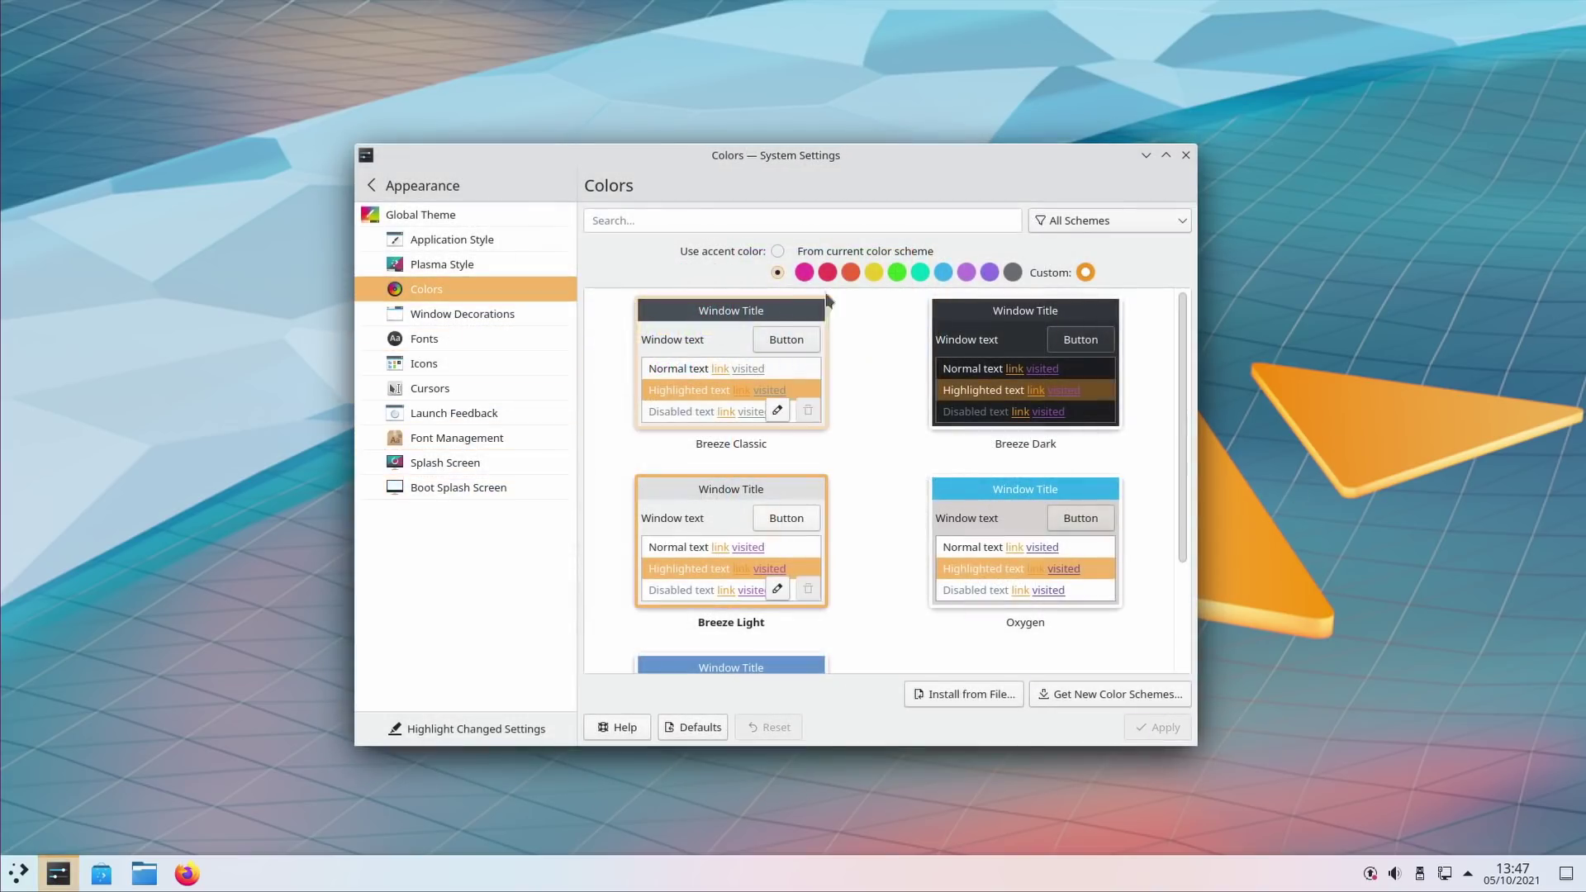
# - Apply a cyan accent, then switch the accent to follow the current colour scheme and apply
pyautogui.click(943, 273)
pyautogui.click(1157, 727)
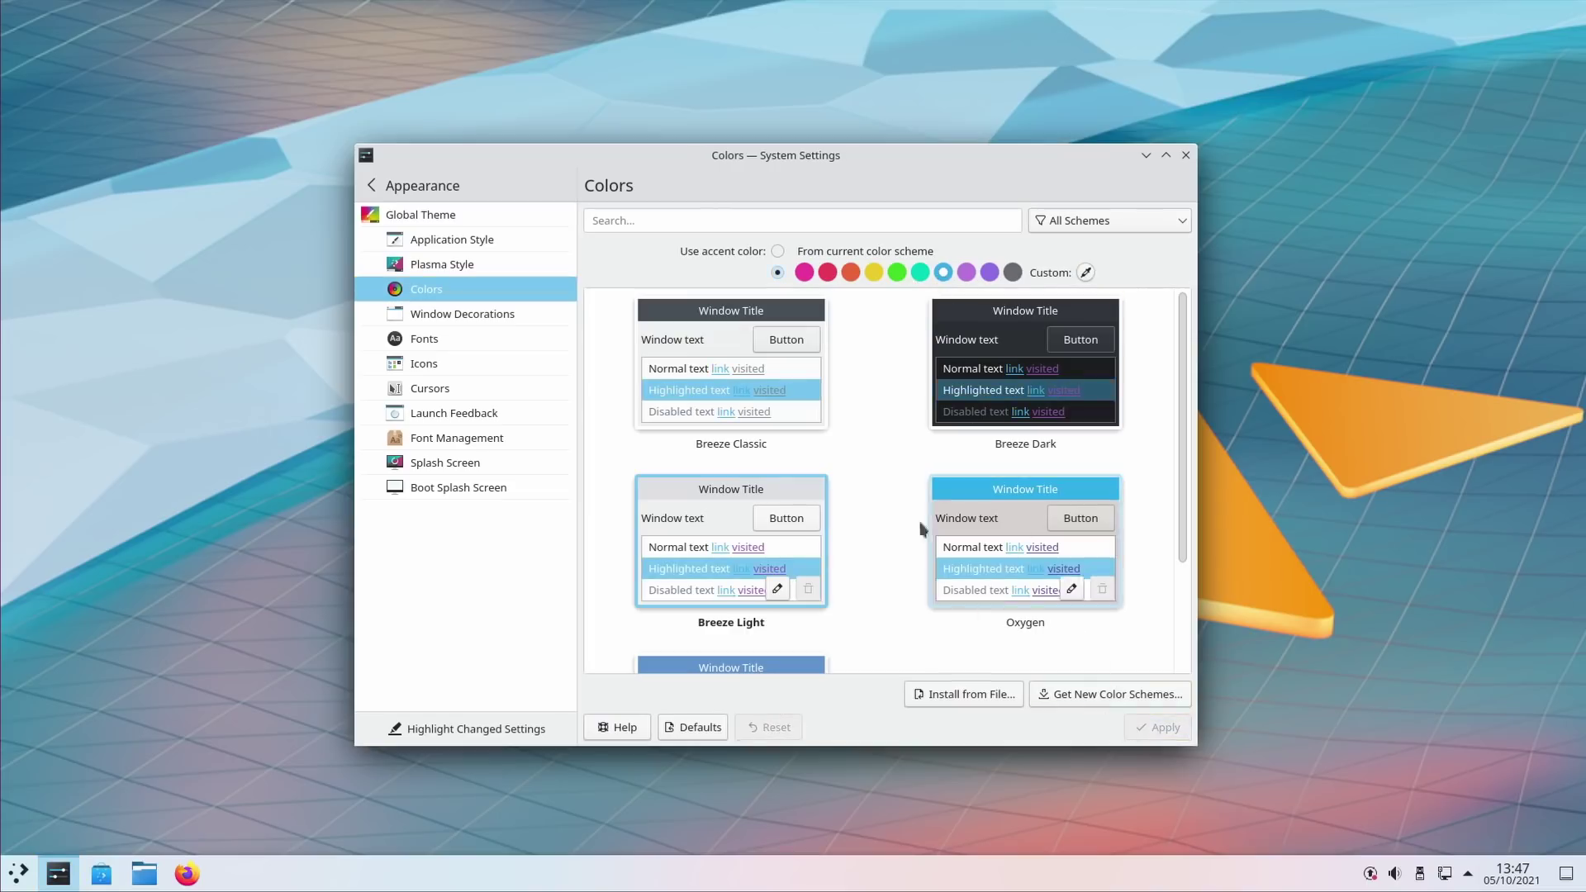
pyautogui.click(834, 254)
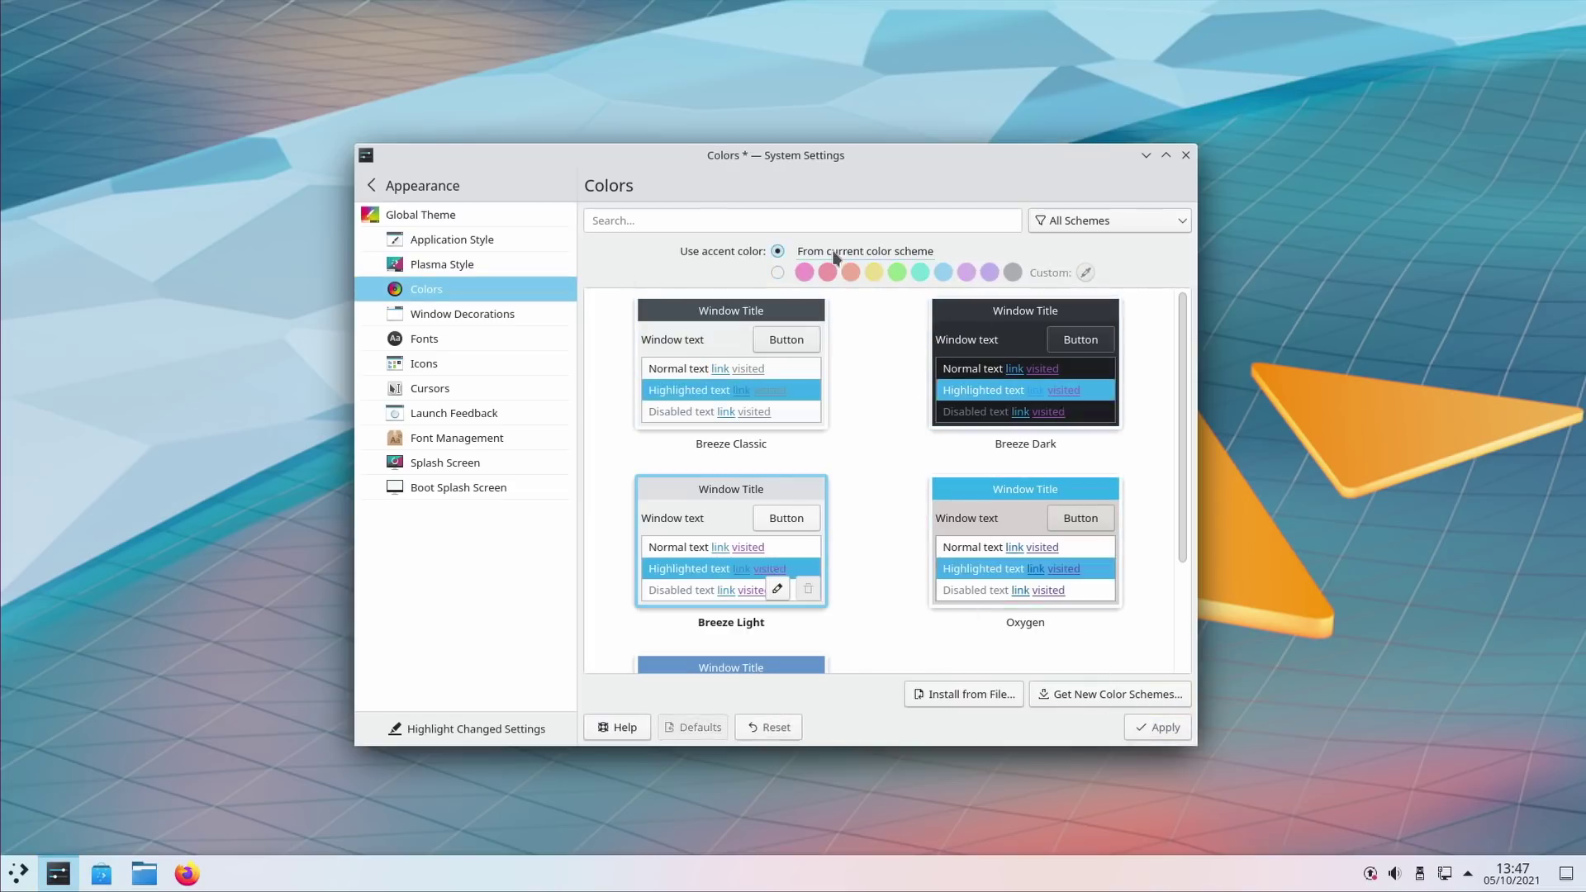
pyautogui.click(1157, 727)
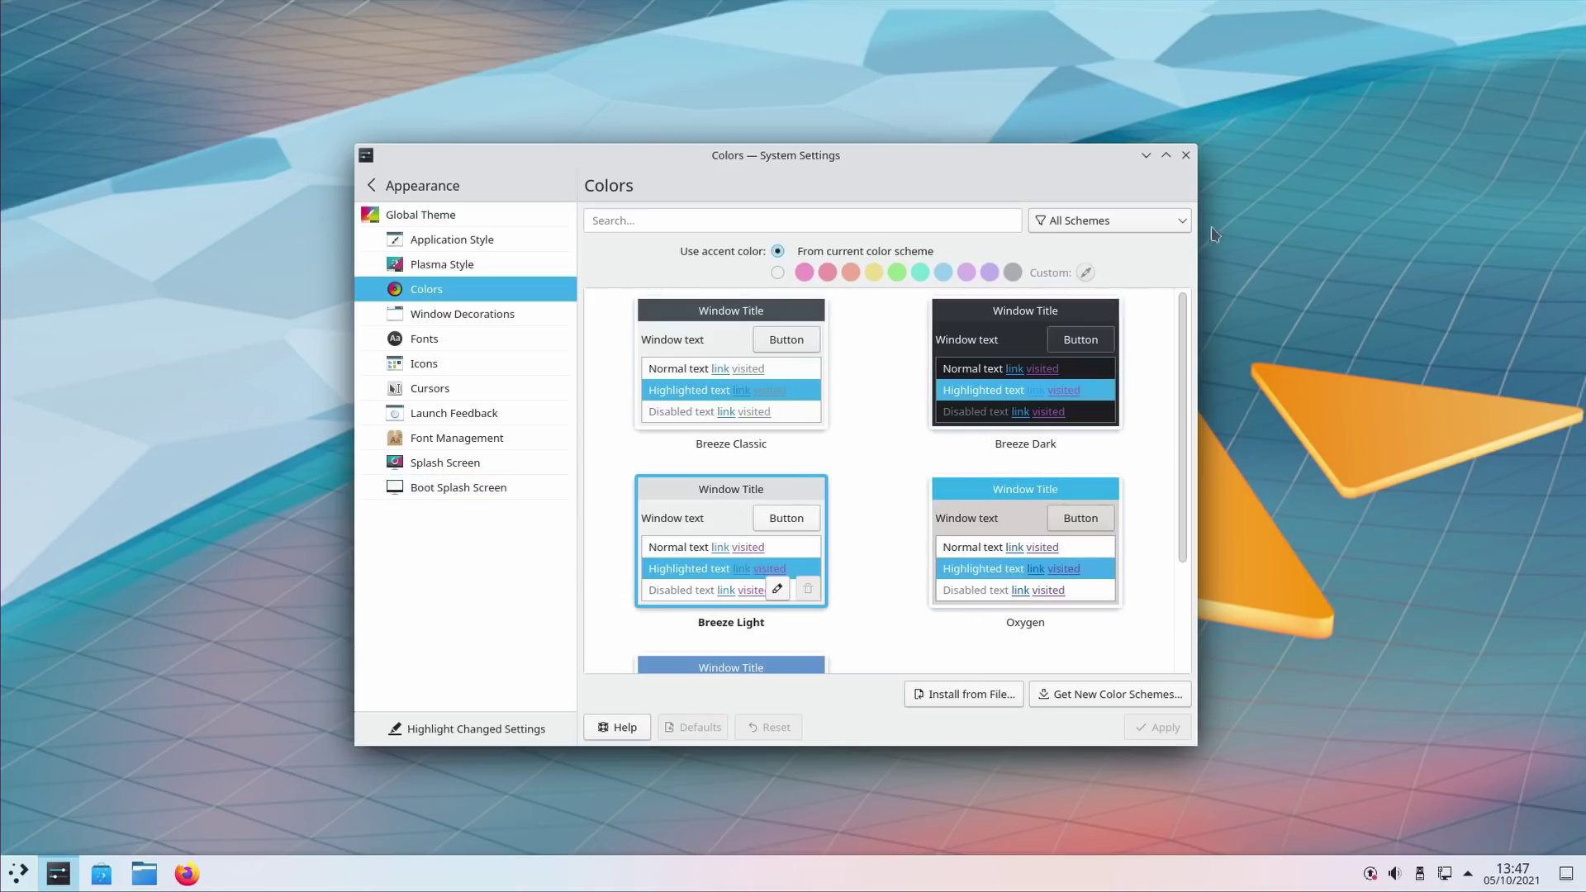
# - Close System Settings and open the Kickoff application launcher
pyautogui.click(1185, 156)
pyautogui.click(19, 873)
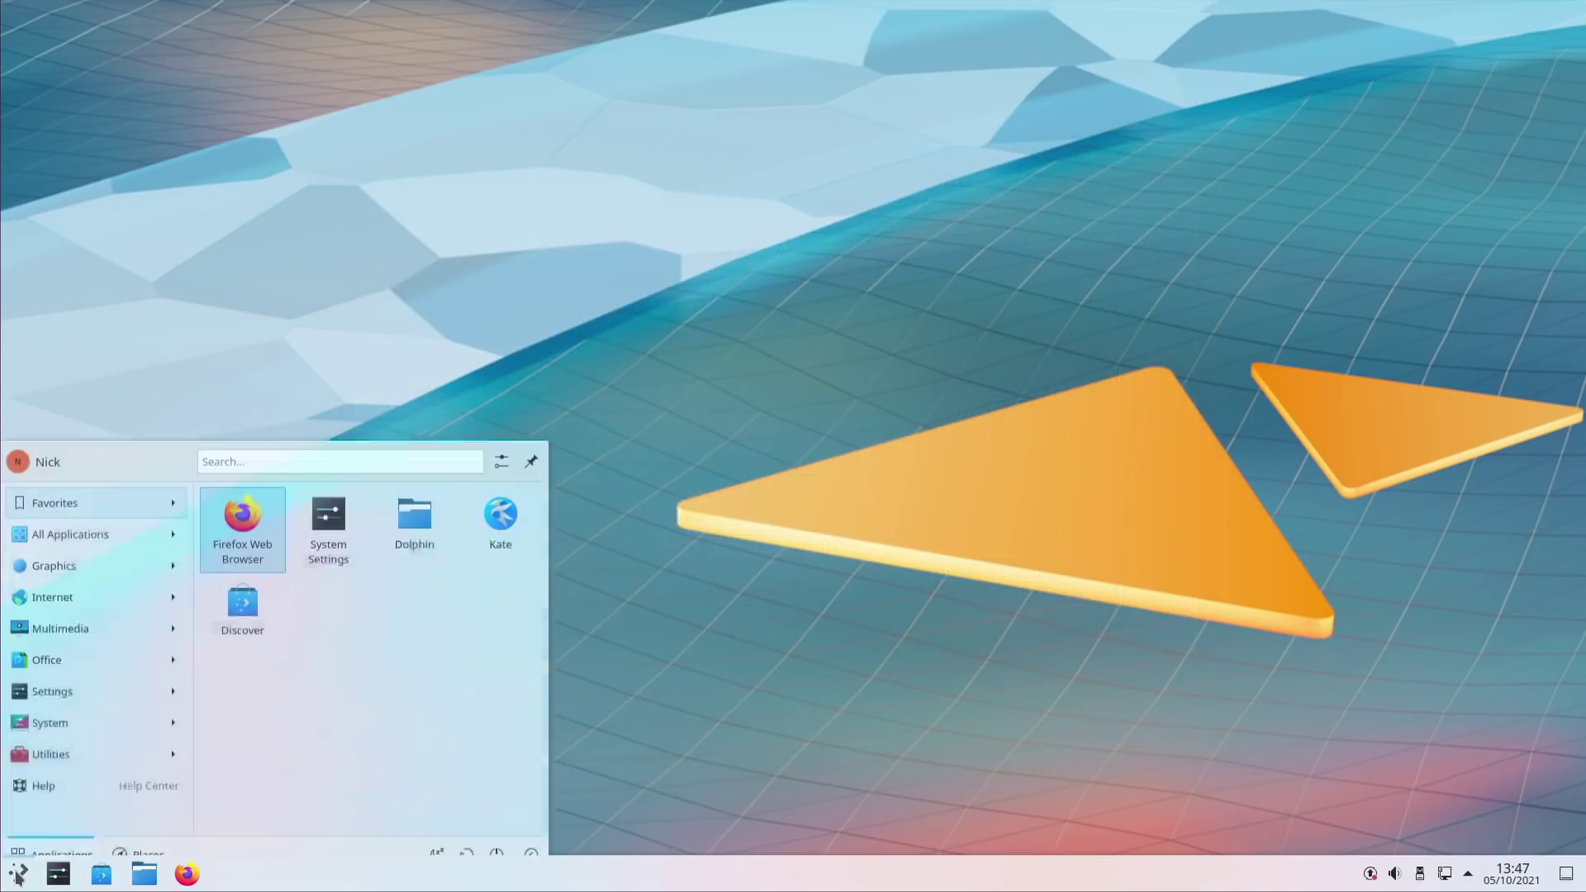